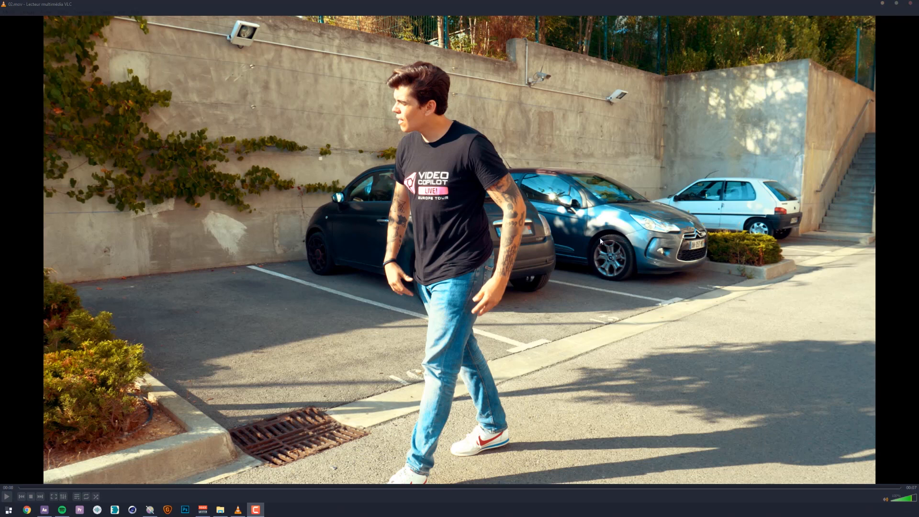
- Watch the finished 02.mov clip full screen, pause it on the wall graffiti, and close the video player
left_click(520, 316)
double_click(530, 234)
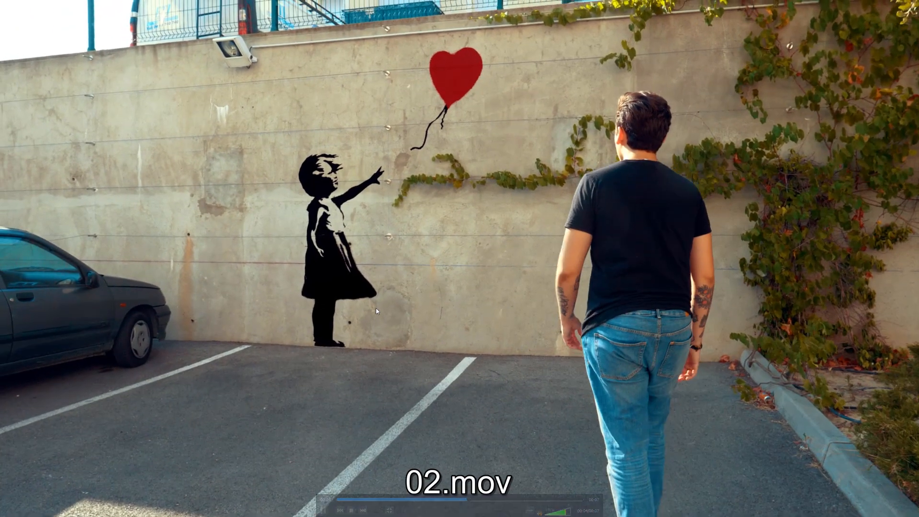
key("space")
key("Escape")
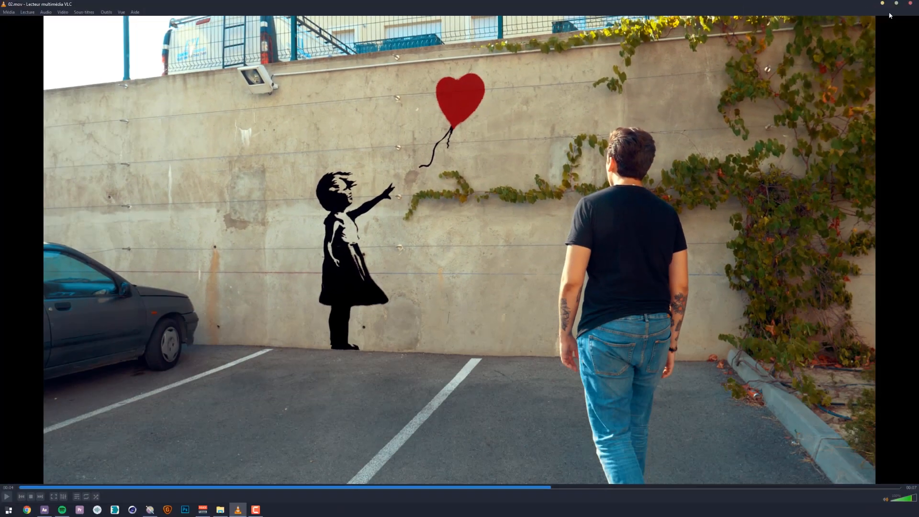
left_click(911, 4)
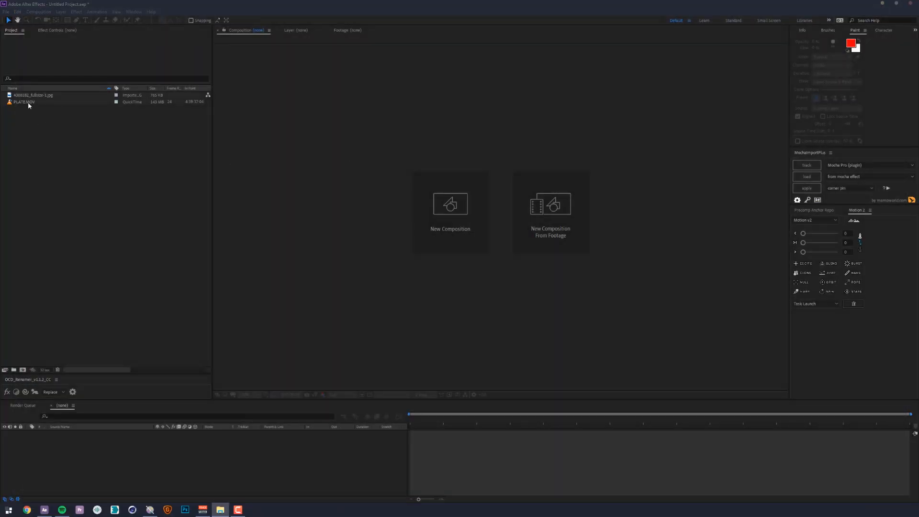
- Create a composition from PLATE.MOV and fit the whole frame in the viewer
left_click_drag(28, 103, 449, 158)
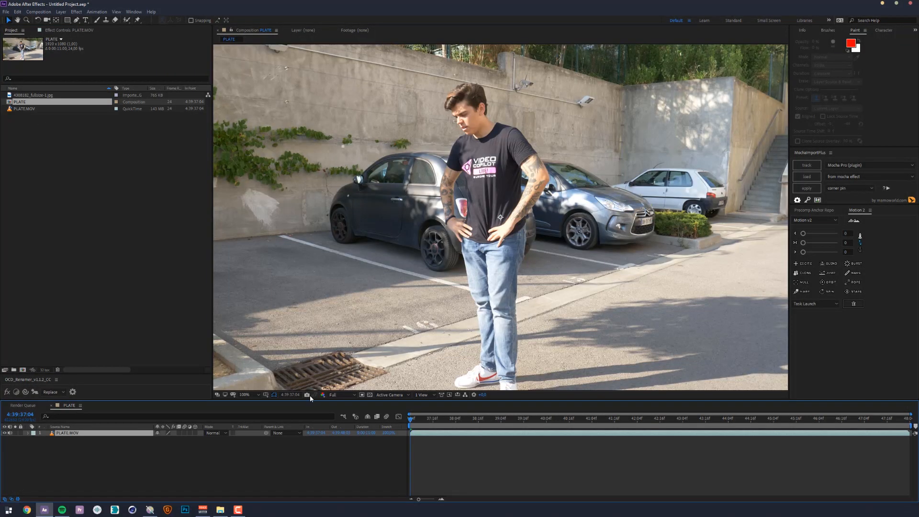
left_click(259, 395)
left_click(266, 276)
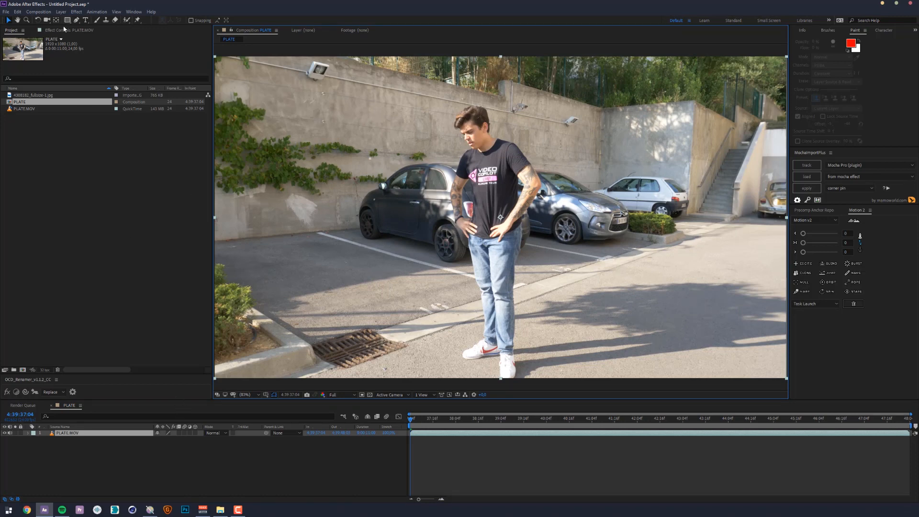
- Apply the 3D Camera Tracker effect to the PLATE.MOV layer
left_click(61, 29)
left_click(76, 11)
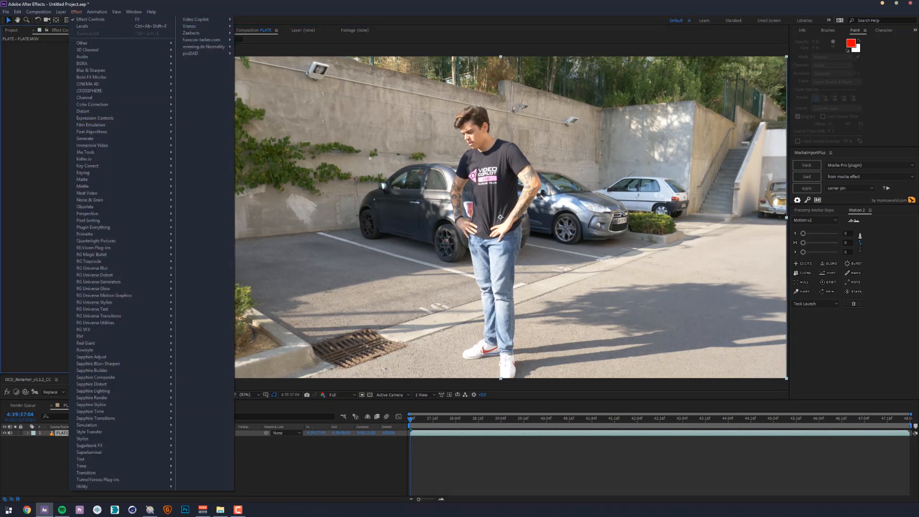
left_click(65, 433)
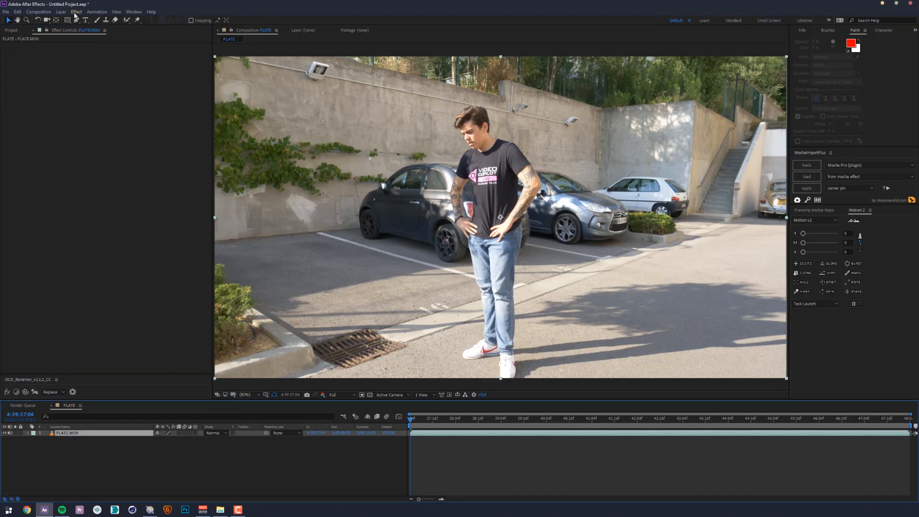
left_click(75, 14)
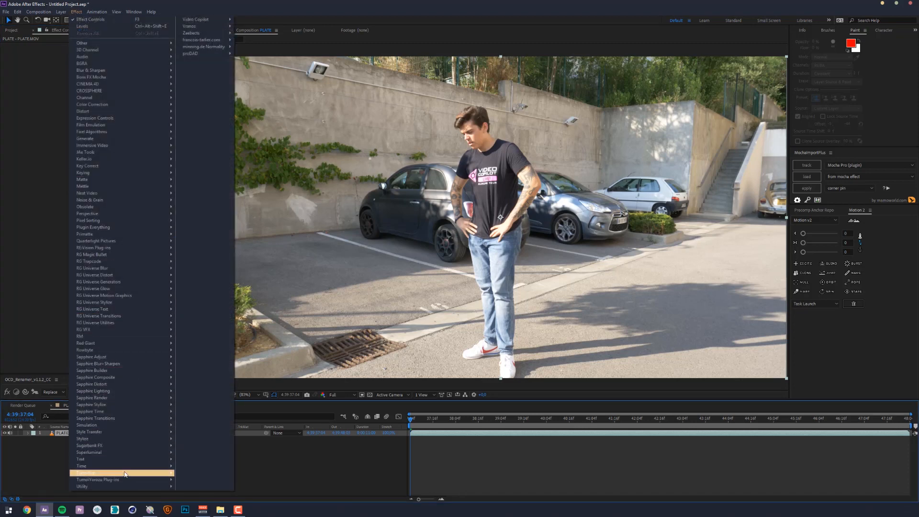
mouse_move(117, 217)
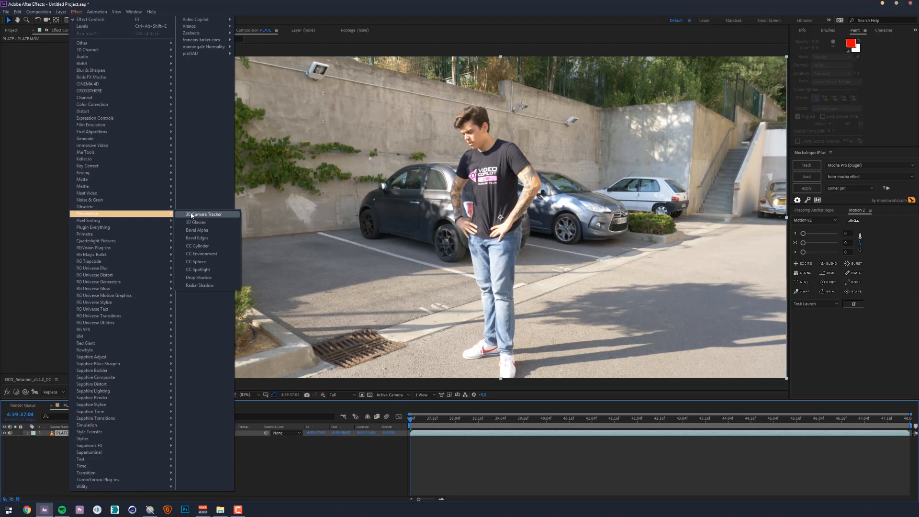
left_click(191, 215)
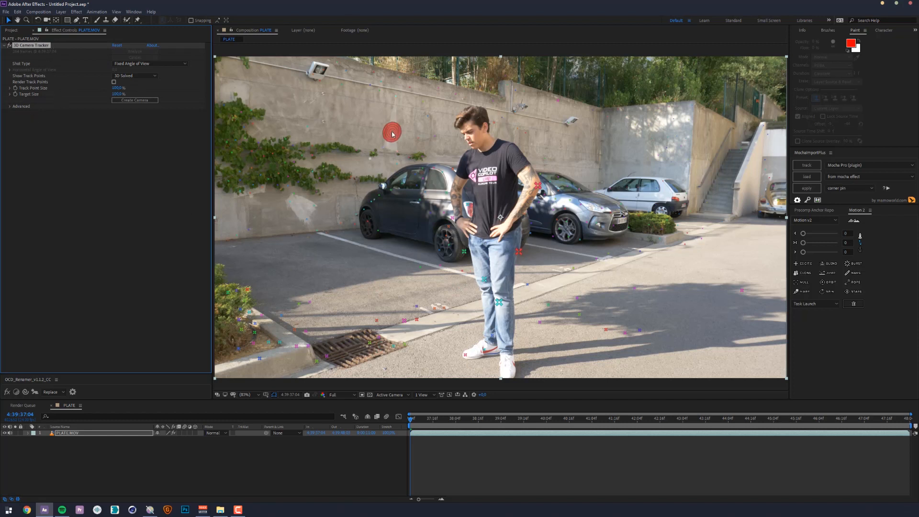
- At 4:39:44:11, select the track points across the middle of the concrete wall and create a solid and camera from them
left_click_drag(444, 426, 487, 424)
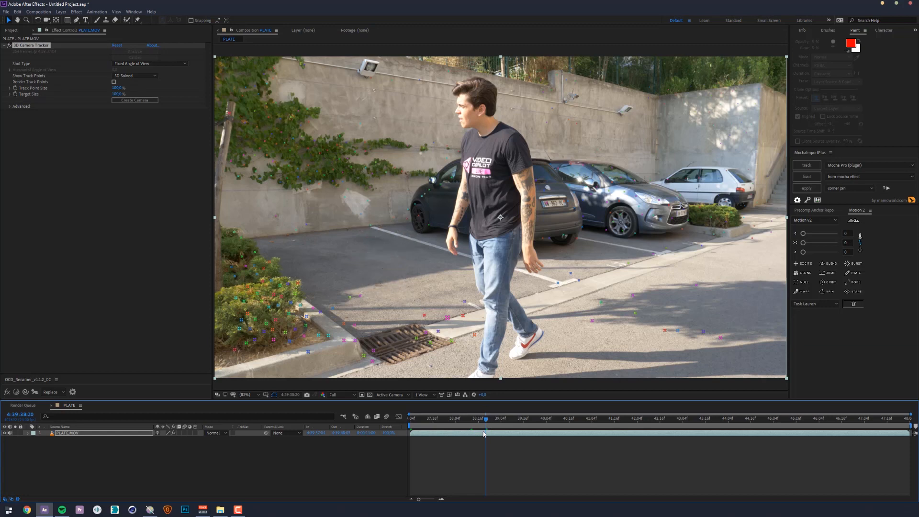
left_click_drag(485, 419, 742, 421)
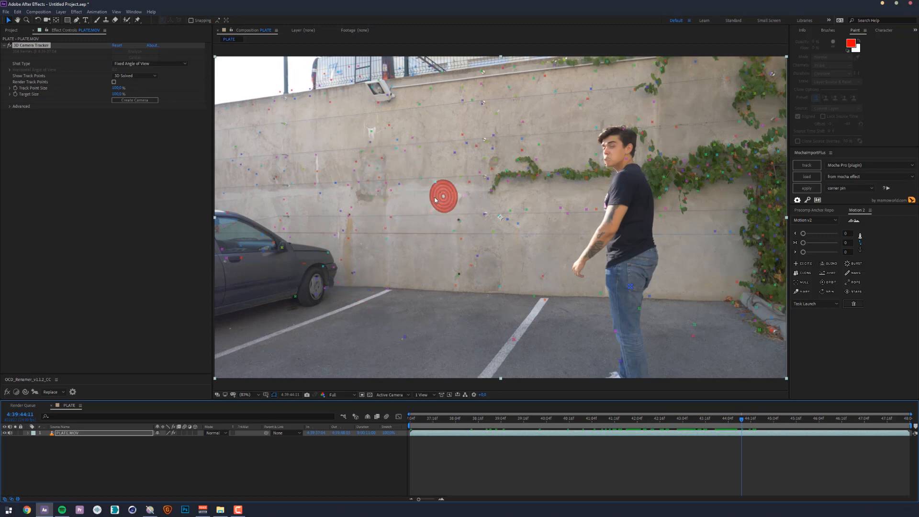
left_click(431, 248)
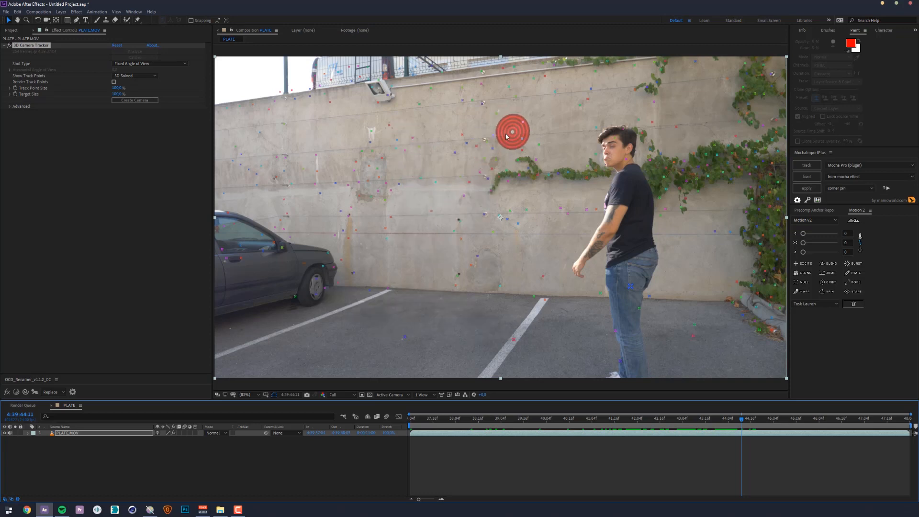
mouse_move(468, 113)
left_mouse_down()
mouse_move(367, 121)
mouse_move(485, 122)
mouse_move(372, 112)
mouse_move(342, 133)
mouse_move(319, 200)
mouse_move(340, 240)
mouse_move(424, 281)
mouse_move(494, 271)
mouse_move(504, 232)
mouse_move(454, 191)
mouse_move(464, 167)
mouse_move(533, 142)
mouse_move(536, 111)
mouse_move(517, 88)
mouse_move(461, 101)
left_mouse_up()
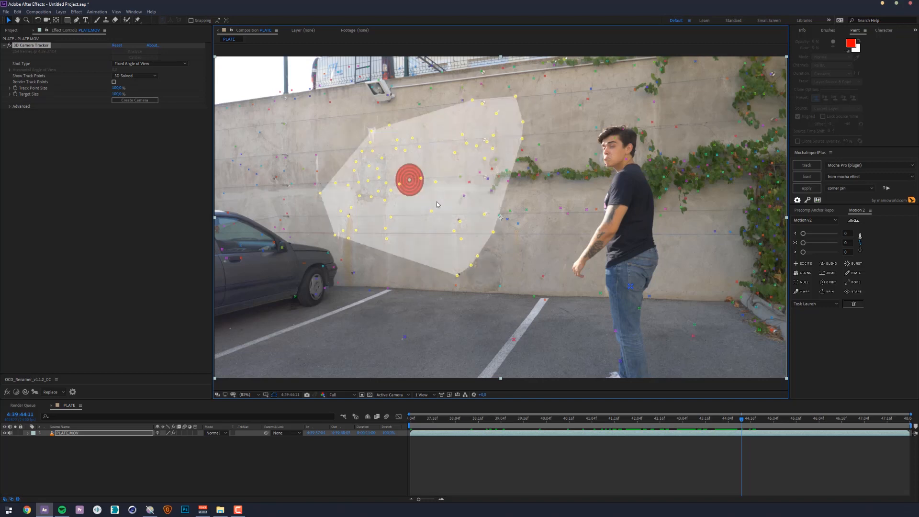
right_click(407, 179)
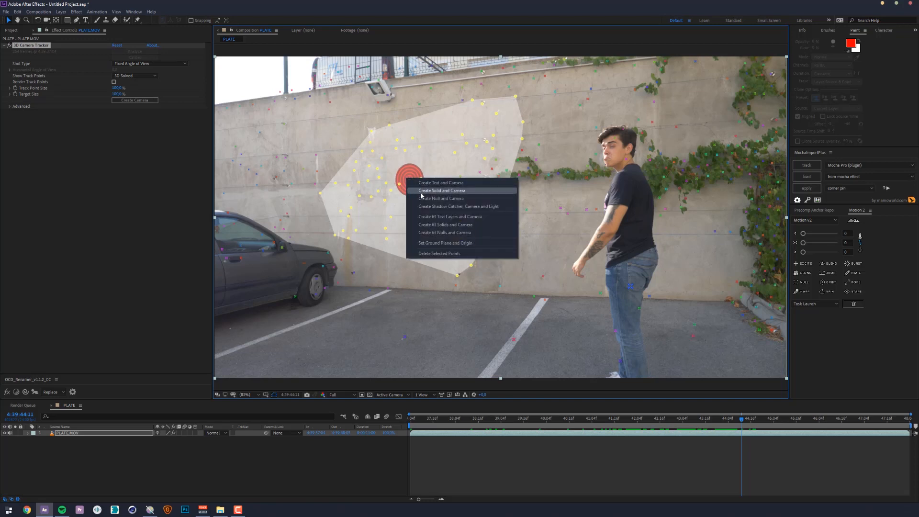
left_click(422, 191)
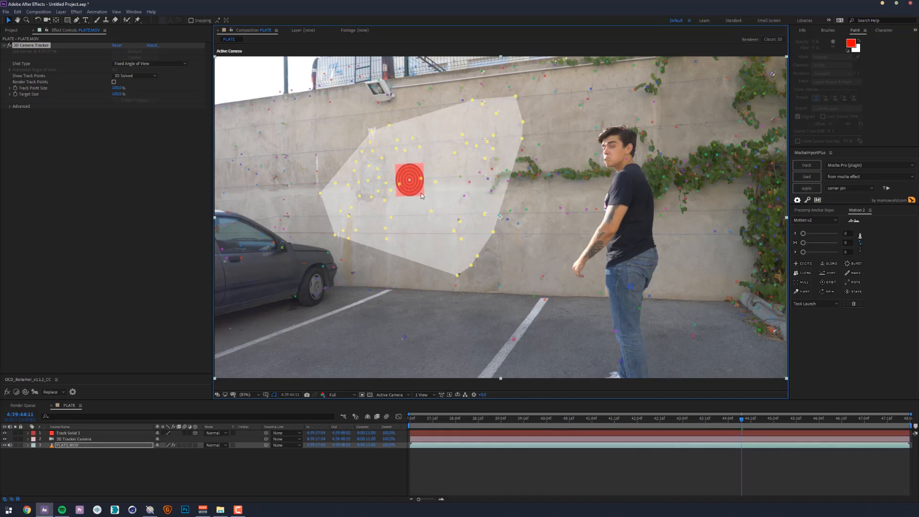
- Enlarge Track Solid 1 into a wide rectangle covering most of the wall and shift it slightly down
left_click(93, 456)
left_click(67, 432)
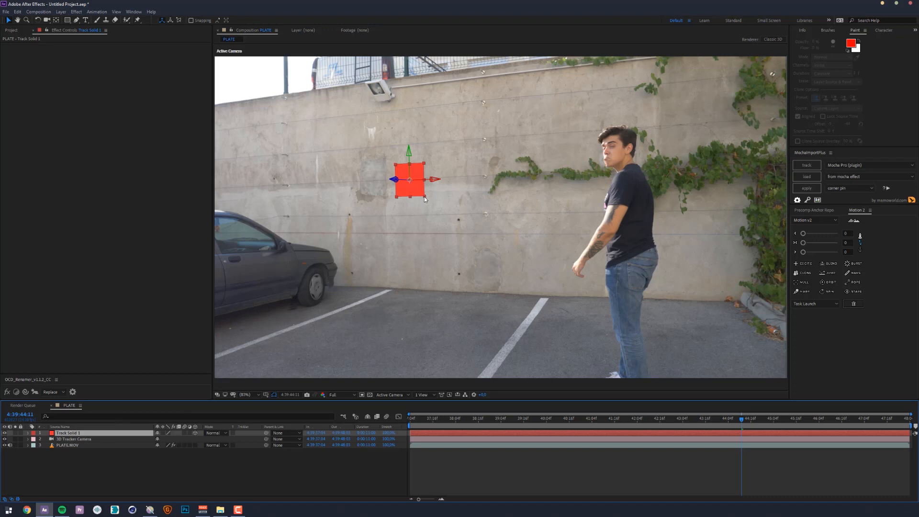
left_click_drag(425, 199, 524, 298)
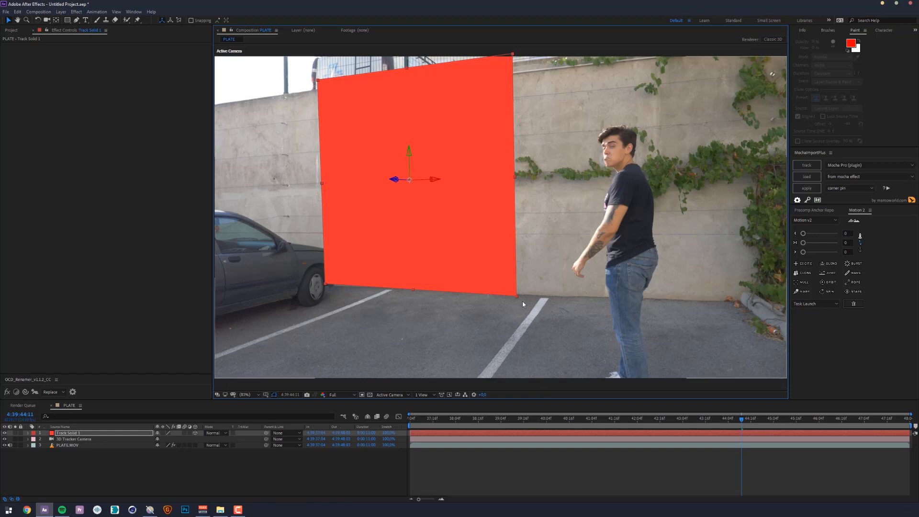
left_click_drag(517, 296, 628, 295)
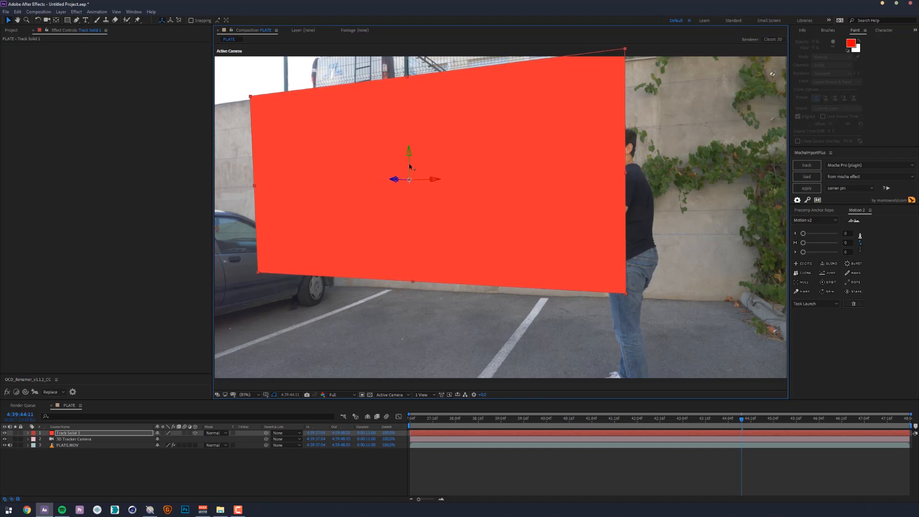
mouse_move(408, 180)
left_mouse_down()
mouse_move(404, 222)
mouse_move(410, 157)
mouse_move(411, 175)
left_mouse_up()
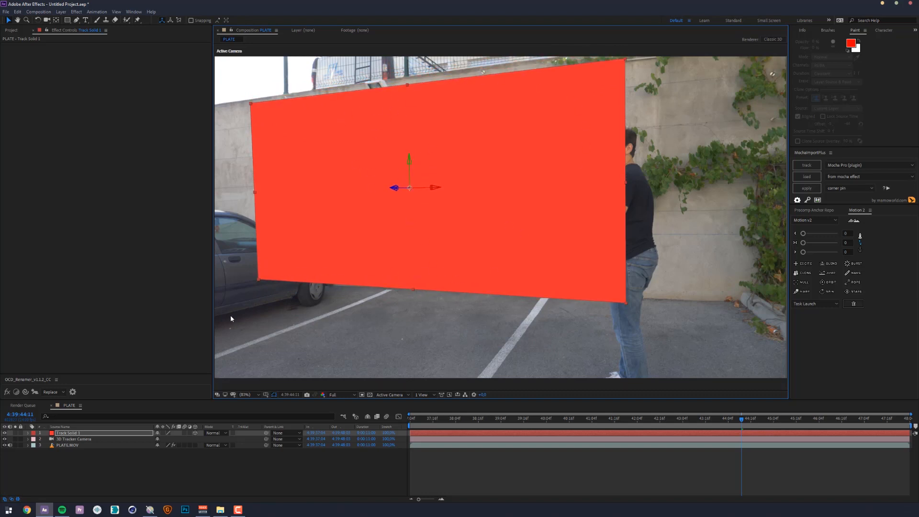
- Reveal the Position, Scale and Rotation properties of Track Solid 1
left_click(52, 434)
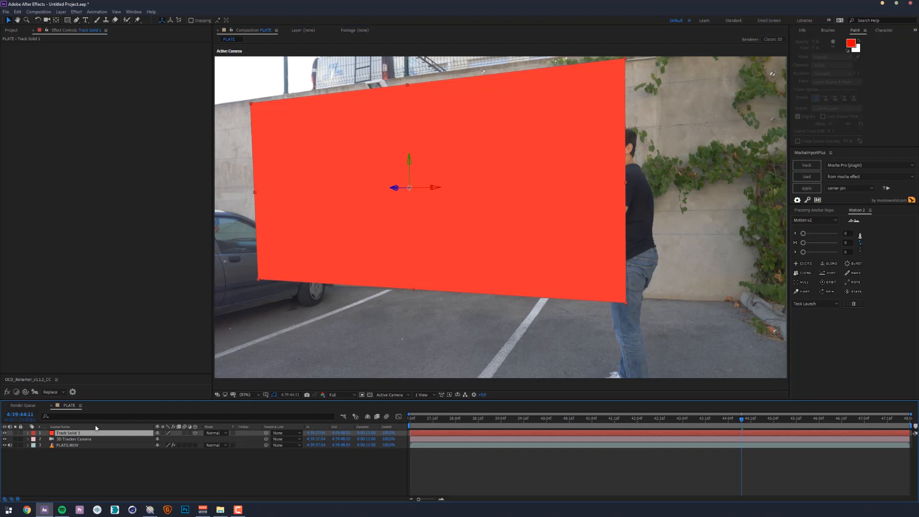
left_click(73, 439)
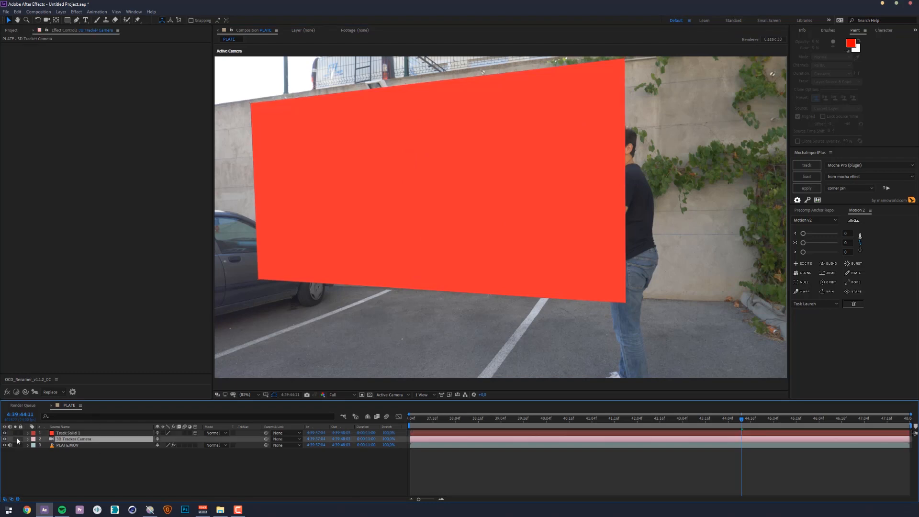
left_click(61, 434)
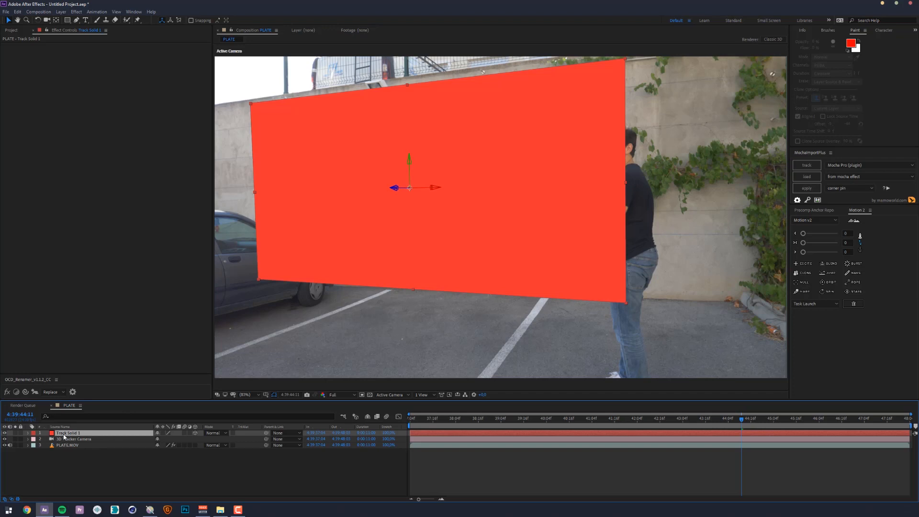
key("p")
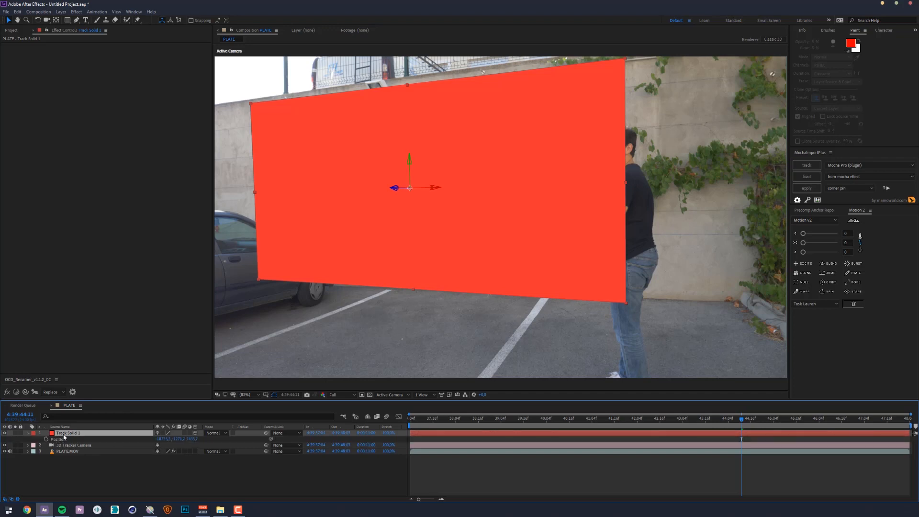
key("shift+s")
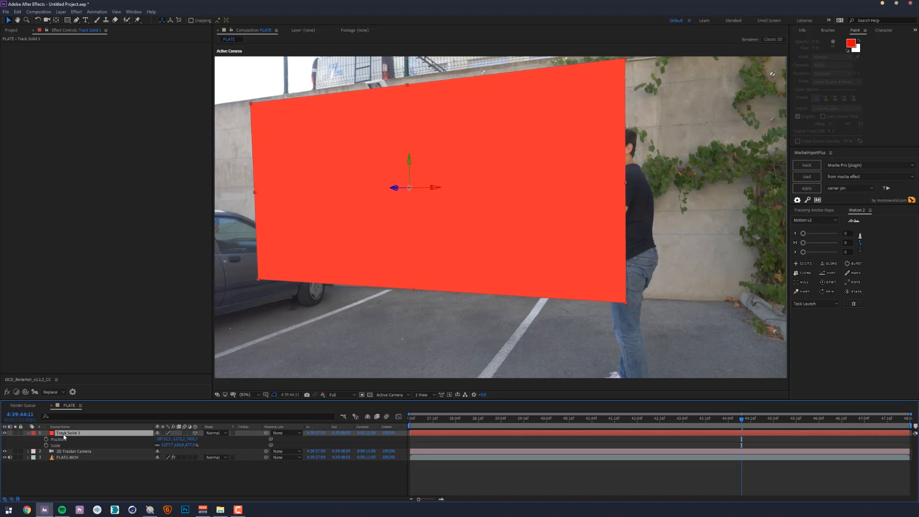
left_click(58, 439)
left_click(57, 446)
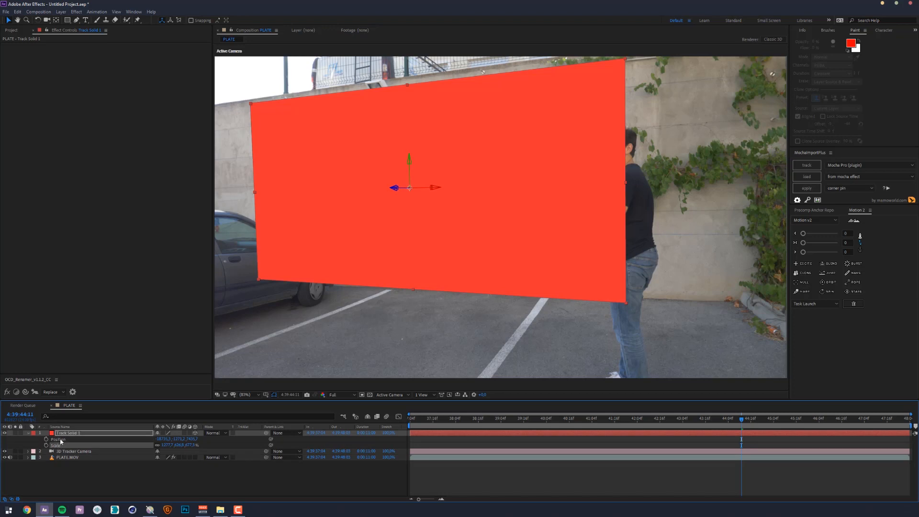
left_click(59, 439)
left_click(58, 446)
key("shift+r")
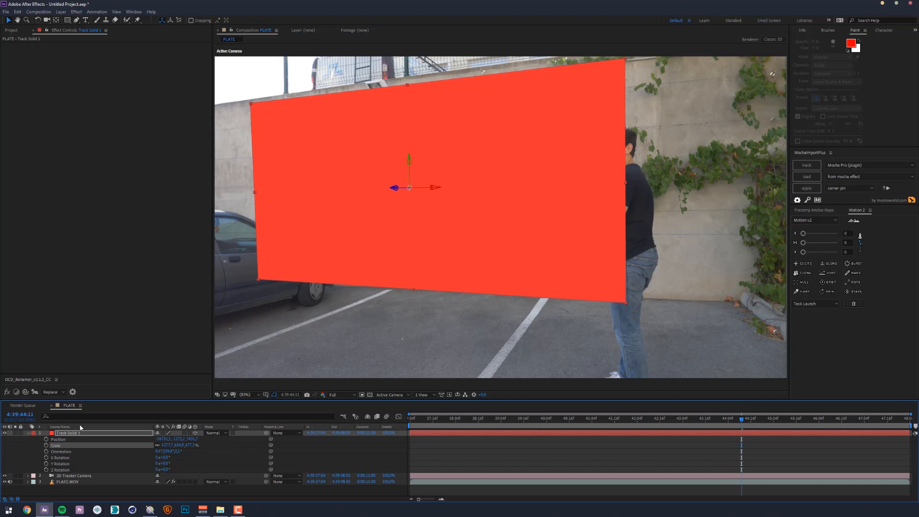
- Add the balloon girl JPG above Track Solid 1 and scale it down to fit within the frame height
left_click(11, 31)
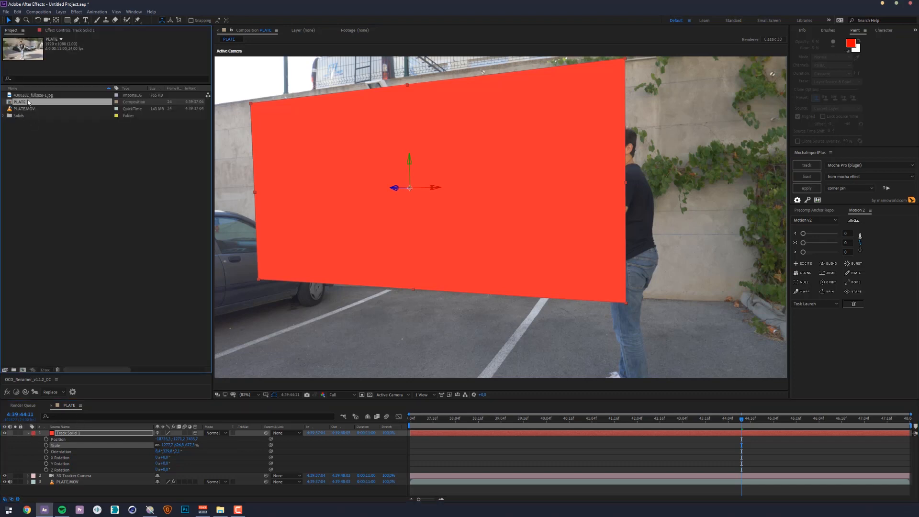
left_click(29, 96)
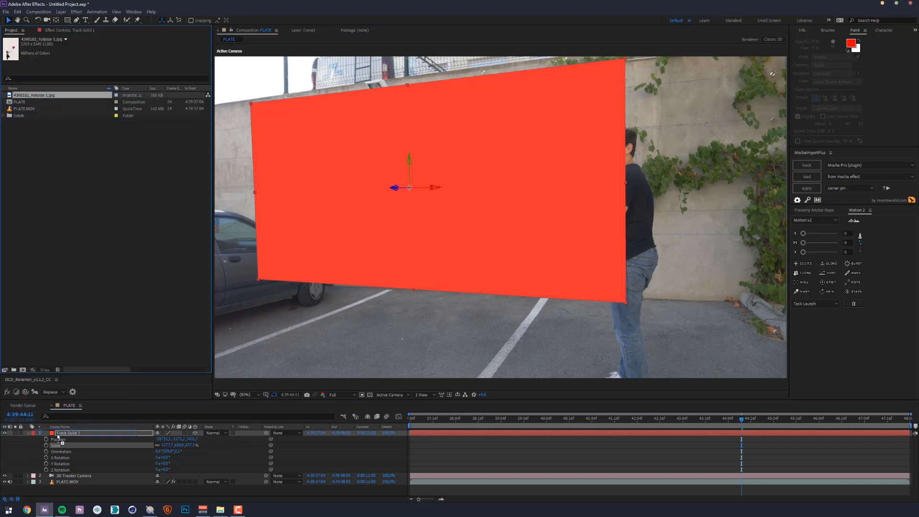
left_click_drag(58, 437, 58, 439)
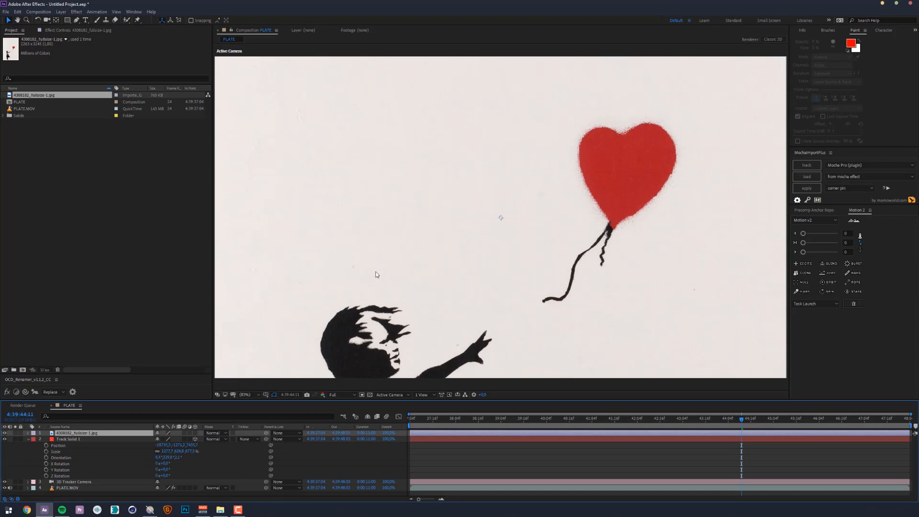
left_click_drag(704, 216, 557, 218)
key("slash")
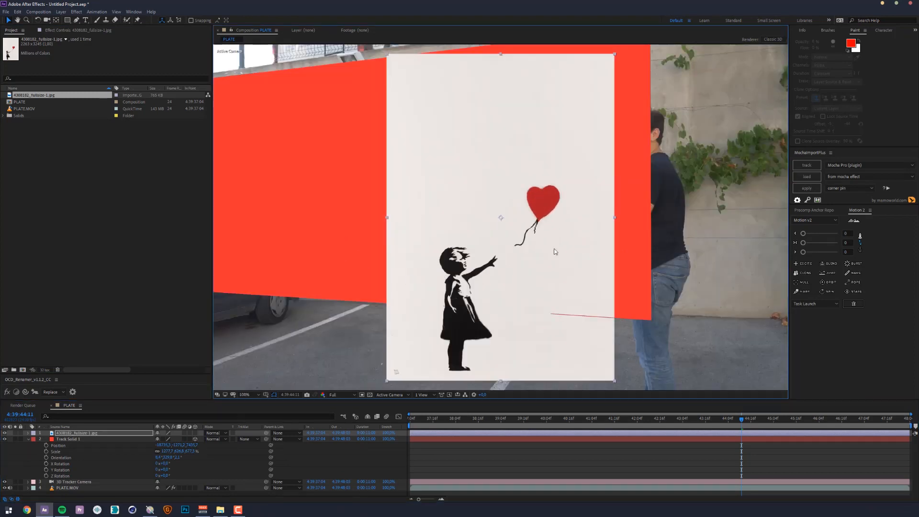
- Move to 4:39:43:10 and make the balloon girl image a 3D layer
mouse_move(692, 418)
left_mouse_down()
mouse_move(671, 420)
mouse_move(786, 411)
mouse_move(671, 414)
mouse_move(695, 411)
left_mouse_up()
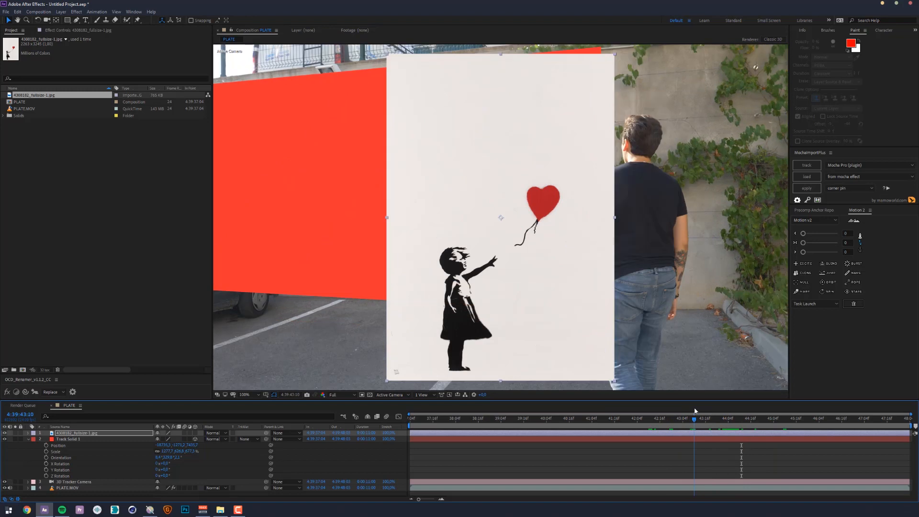
left_click(107, 433)
left_click(196, 433)
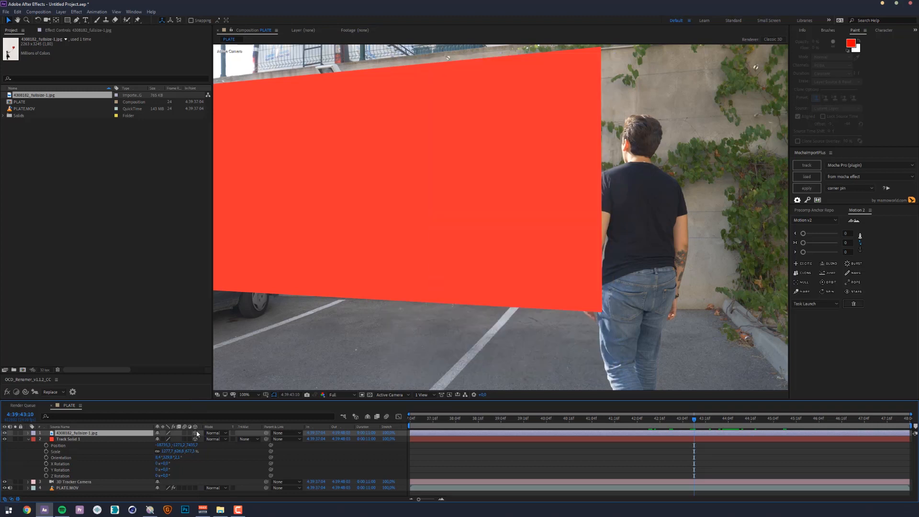
- Copy the Position and Orientation values of Track Solid 1 and paste them onto the balloon girl image layer
scroll(458, 287, "down", 1)
scroll(452, 287, "up", 1)
left_click(62, 446)
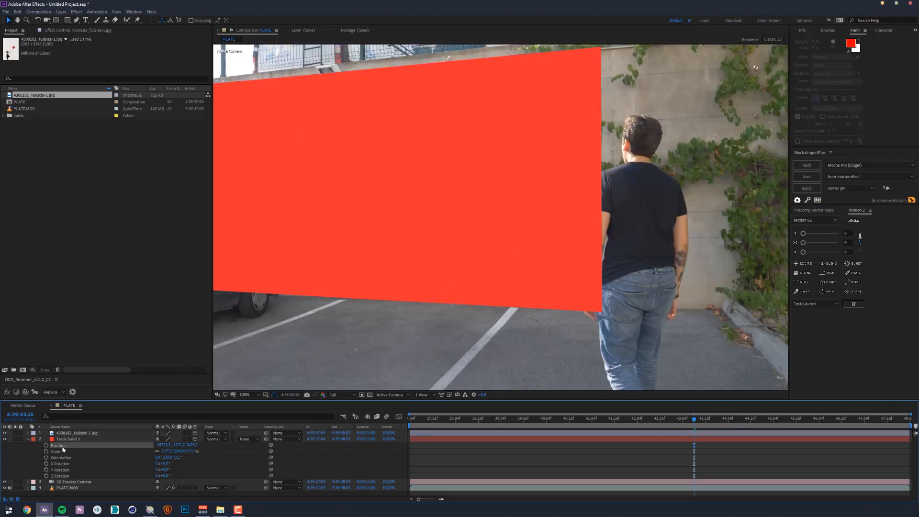
left_click(57, 458)
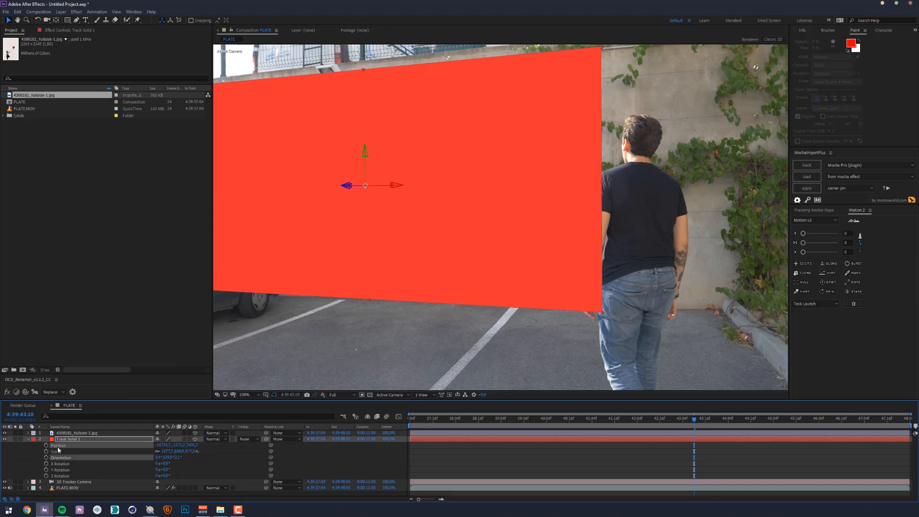
left_click(58, 446)
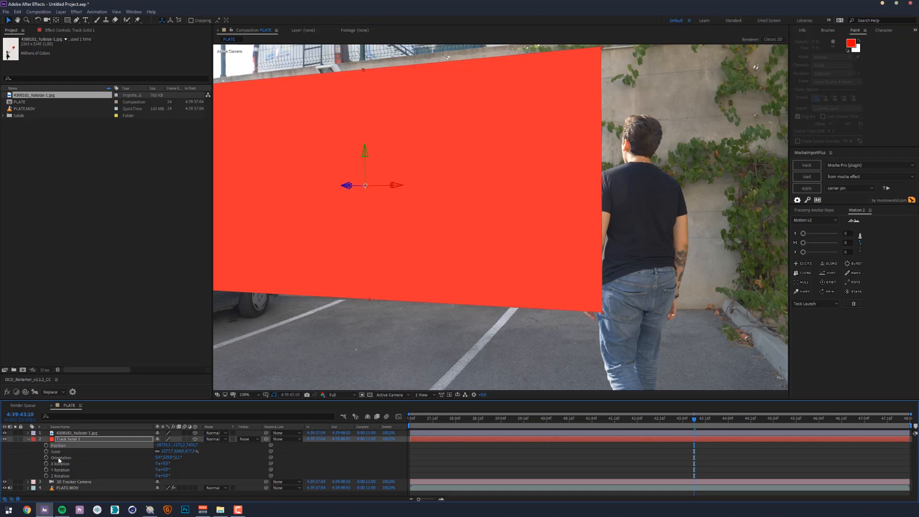
left_click(58, 459)
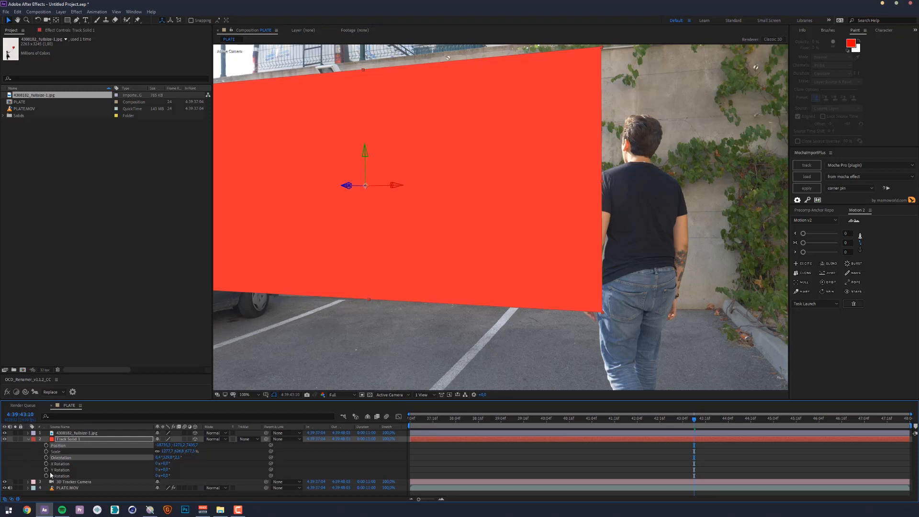
left_click(80, 433)
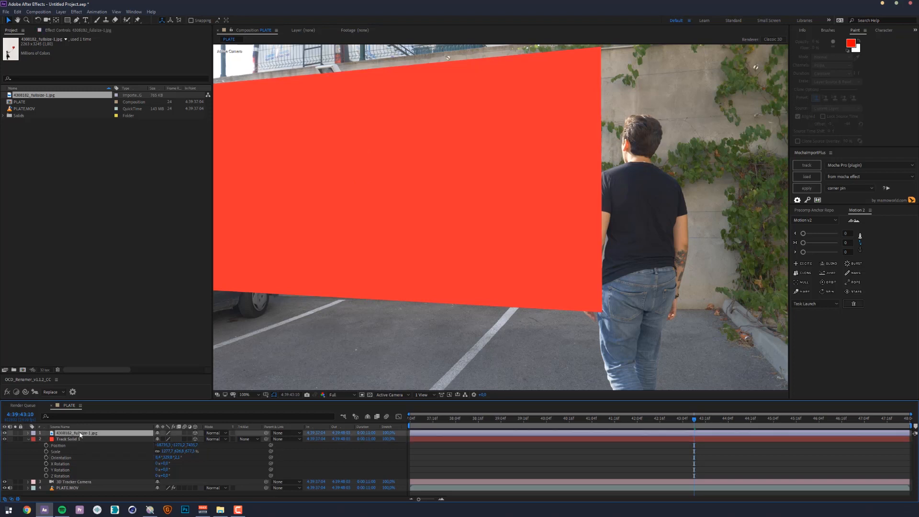
key("Return")
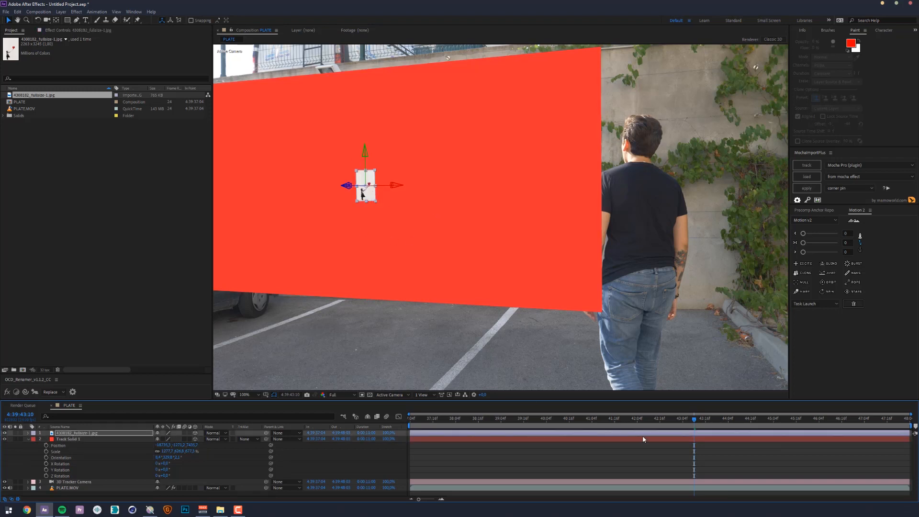
- Move to 4:39:45:03, collapse the properties of Track Solid 1 and hide that layer
left_click_drag(658, 419, 772, 418)
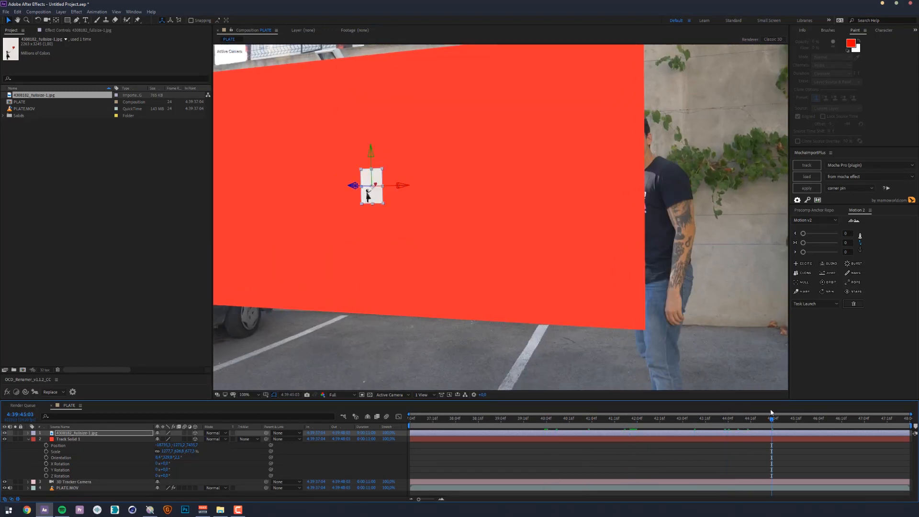
left_click(28, 439)
left_click(29, 438)
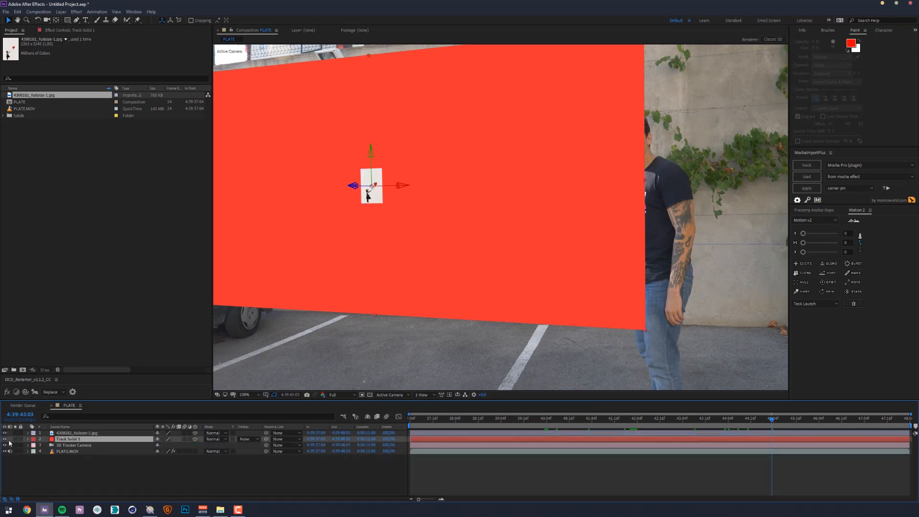
left_click(6, 439)
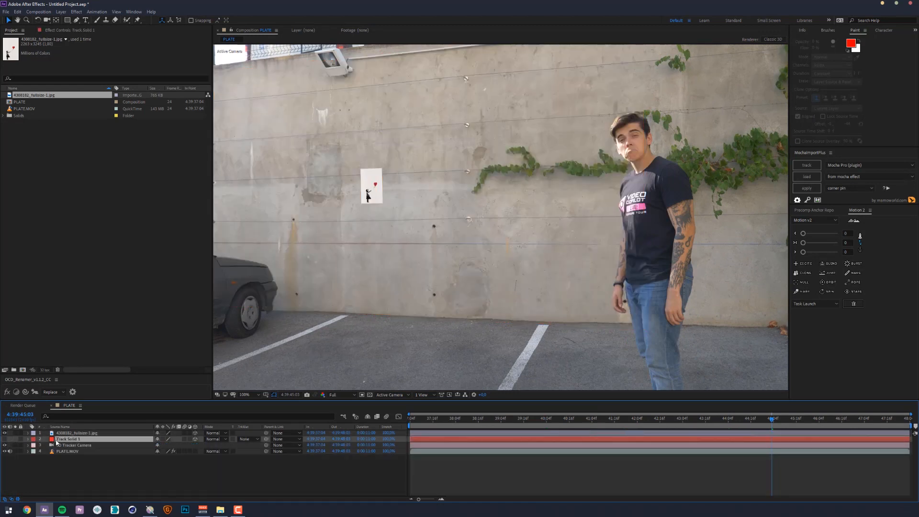
- Enlarge the balloon girl image to span the wall and raise it until the girl's feet meet the wall's base
left_click(70, 433)
left_click_drag(384, 205, 538, 448)
left_click_drag(373, 153, 360, 89)
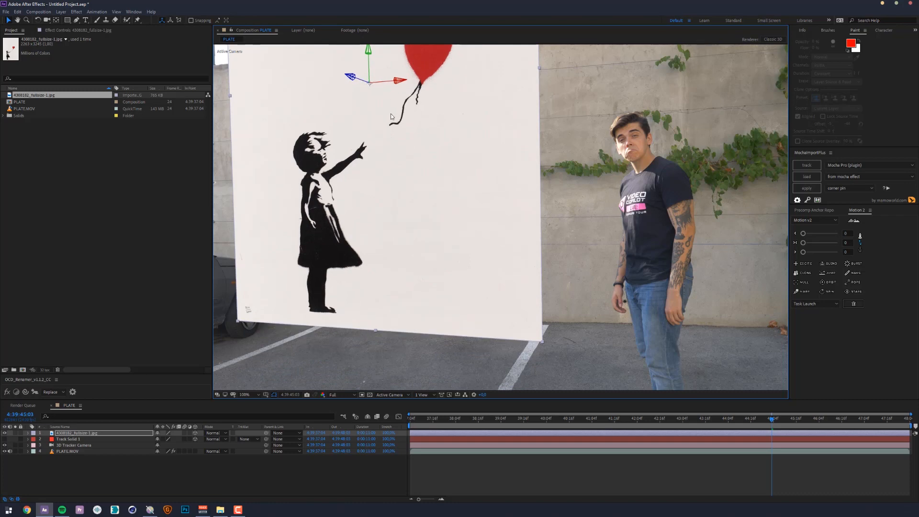
- Scrub through the shot to check how the image sticks to the wall, ending at 4:39:45:12
left_click_drag(769, 419, 625, 421)
left_click_drag(497, 419, 870, 414)
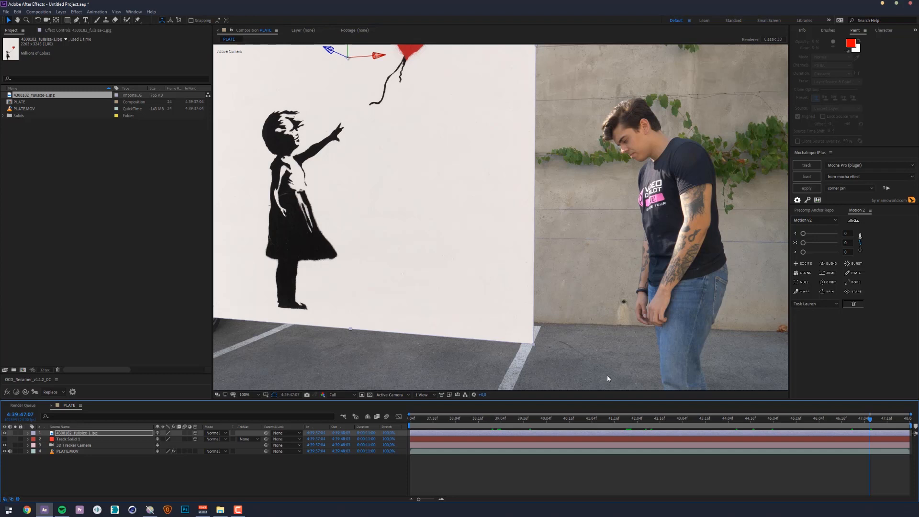
left_click(788, 418)
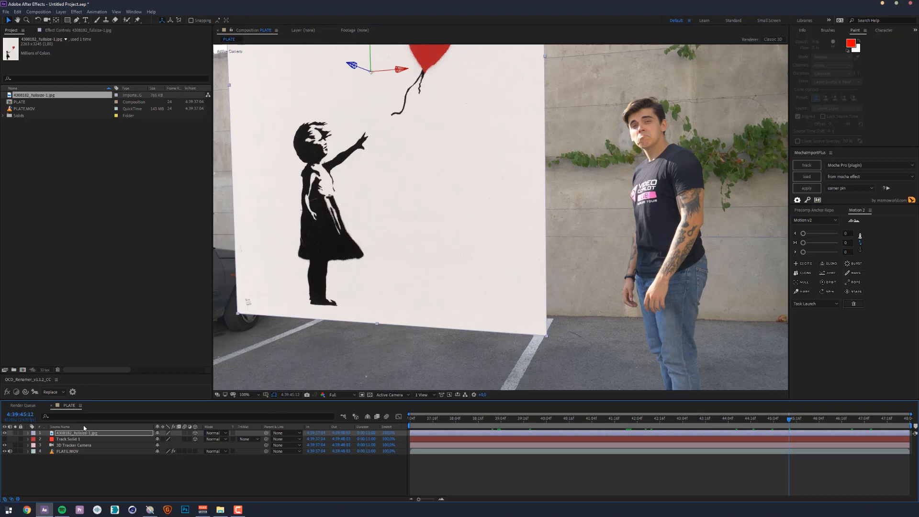
- Set the balloon girl layer's blending mode to Multiply
key("Return")
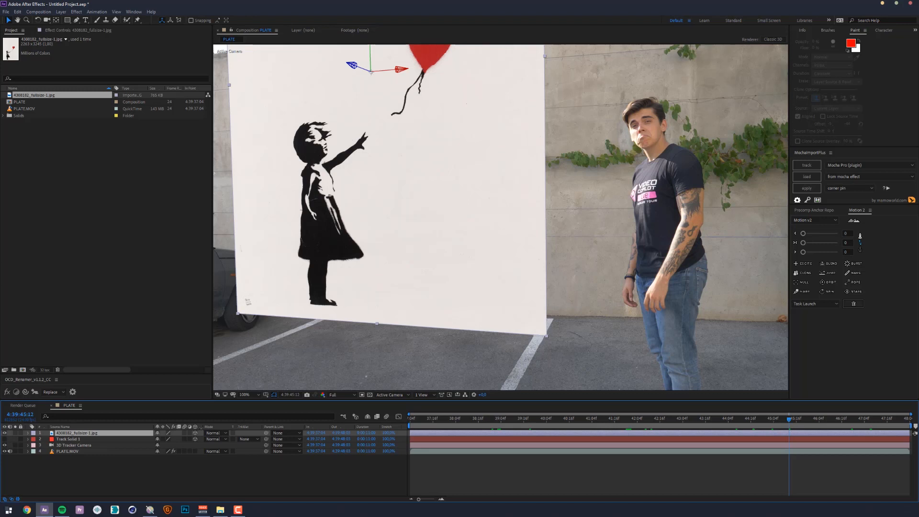
left_click(216, 433)
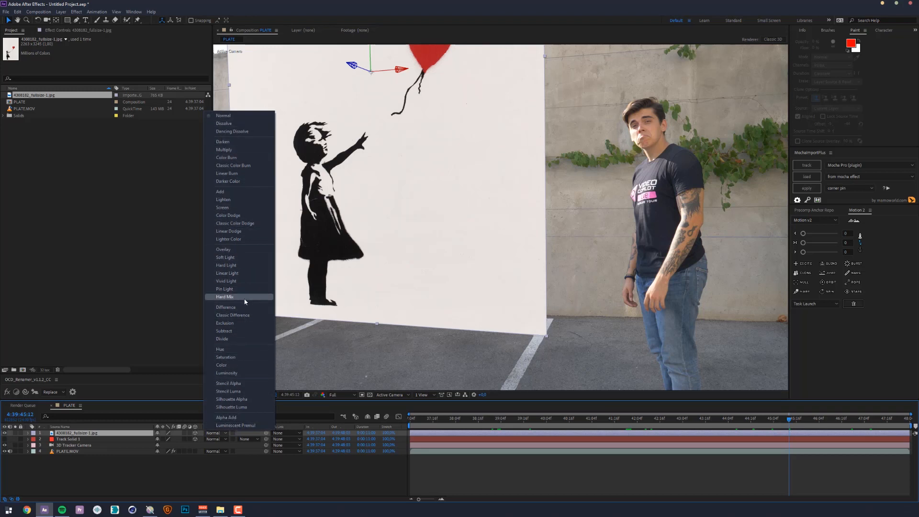
left_click(231, 149)
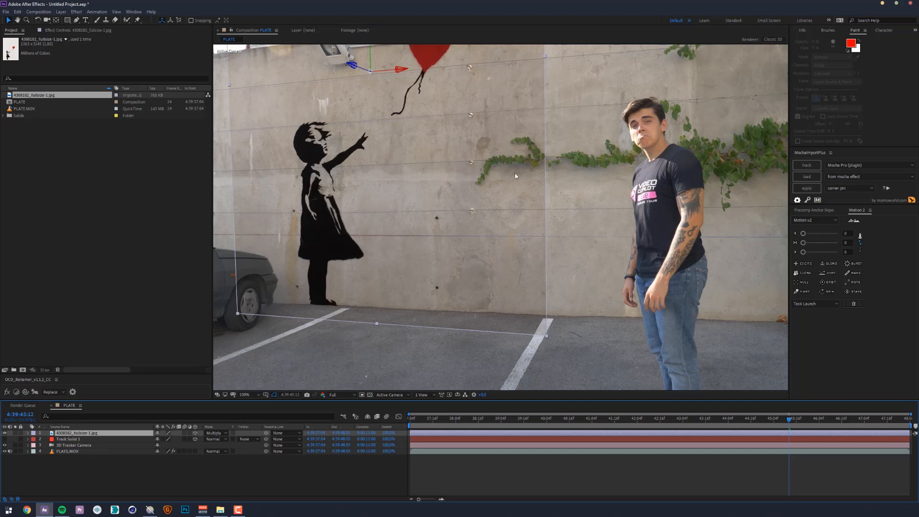
- Try the Overlay blending mode on the balloon girl layer and return it to Multiply
left_click(217, 433)
left_click(231, 255)
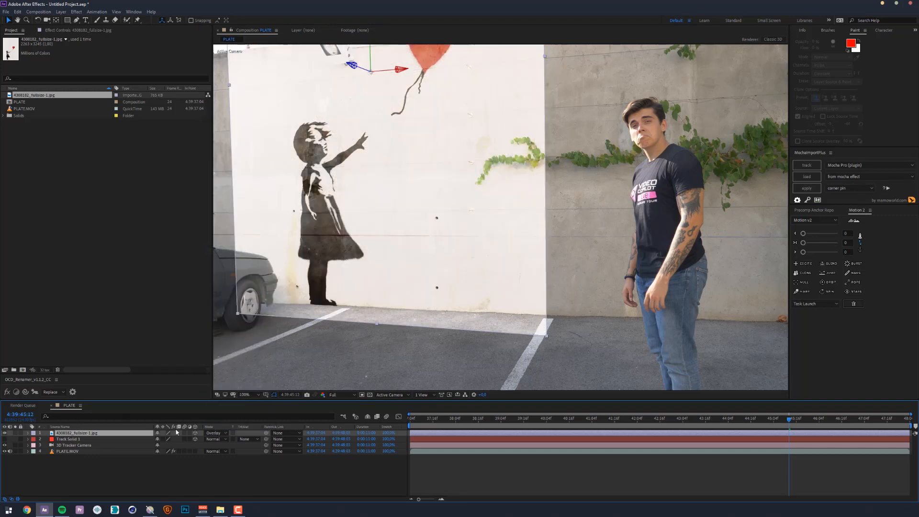
left_click(216, 434)
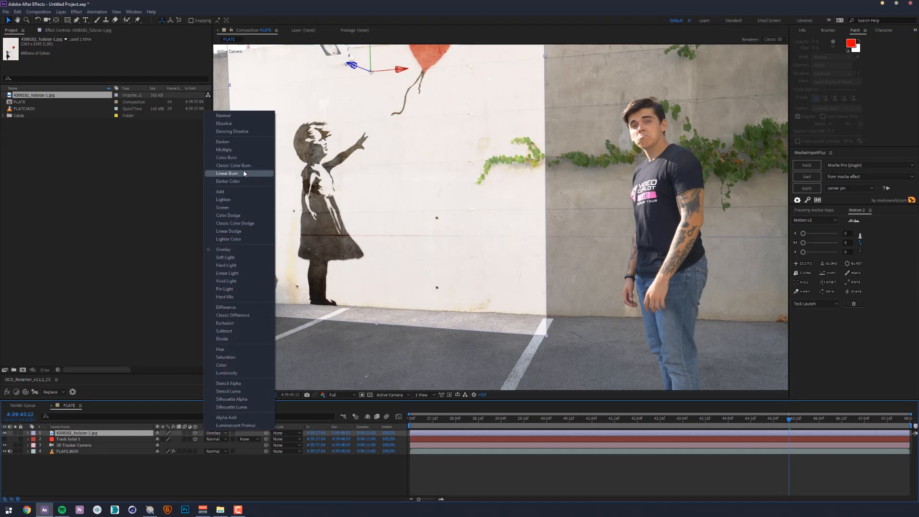
left_click(236, 149)
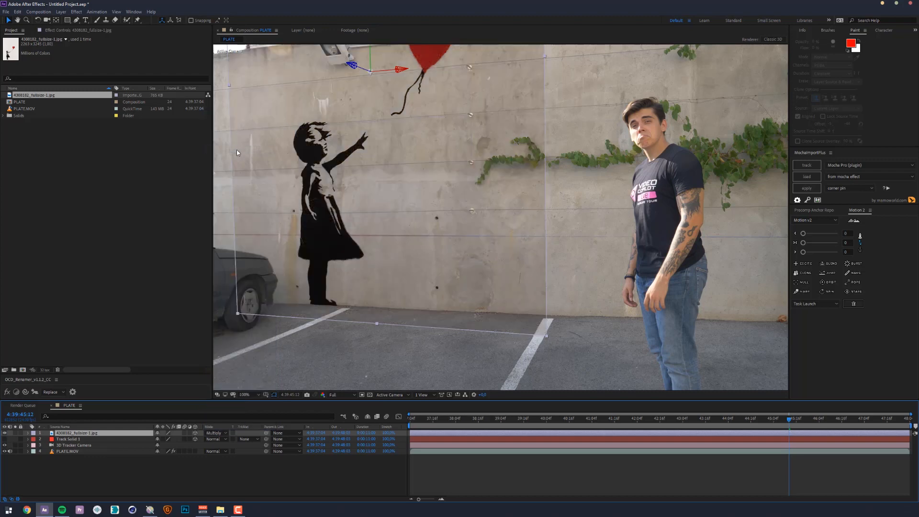
- Inspect the image's visible edge on the wall up close and apply a Levels effect to the balloon girl layer
left_click(116, 468)
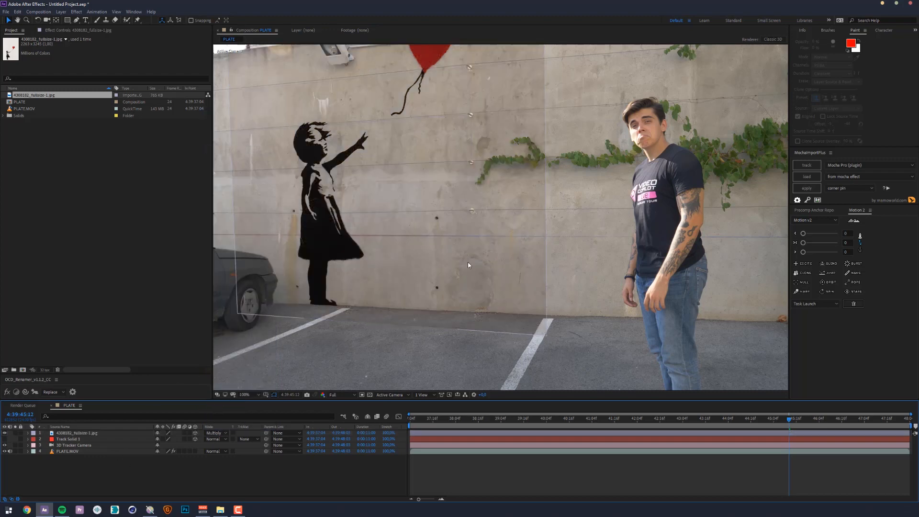
scroll(467, 263, "up", 2)
scroll(421, 226, "up", 2)
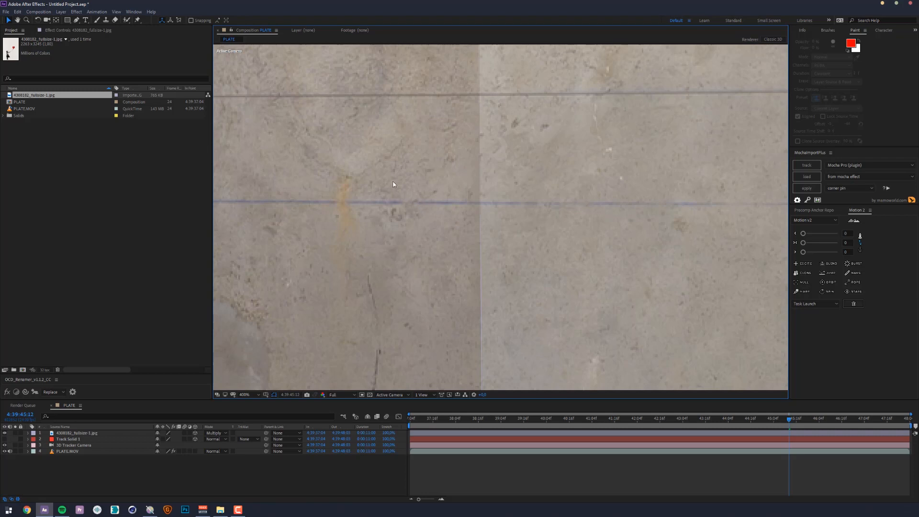
left_click(96, 433)
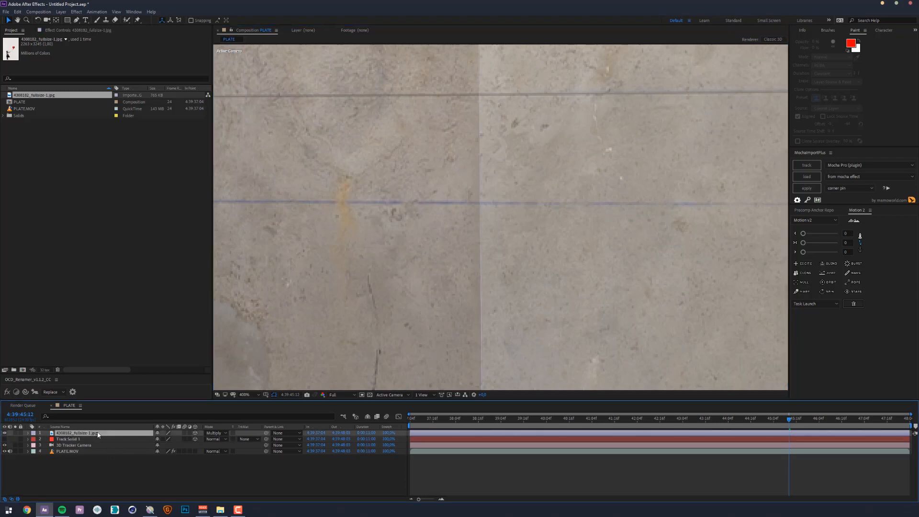
key("ctrl+space")
type("levels")
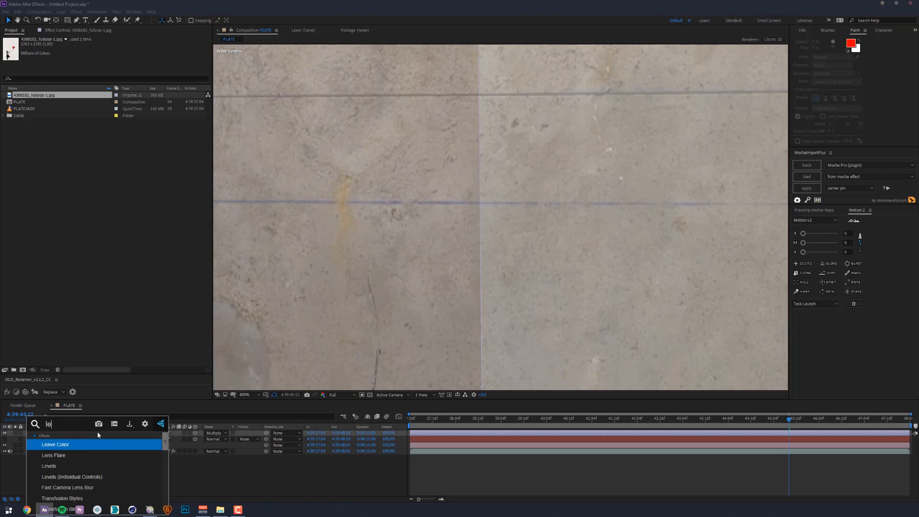
key("Return")
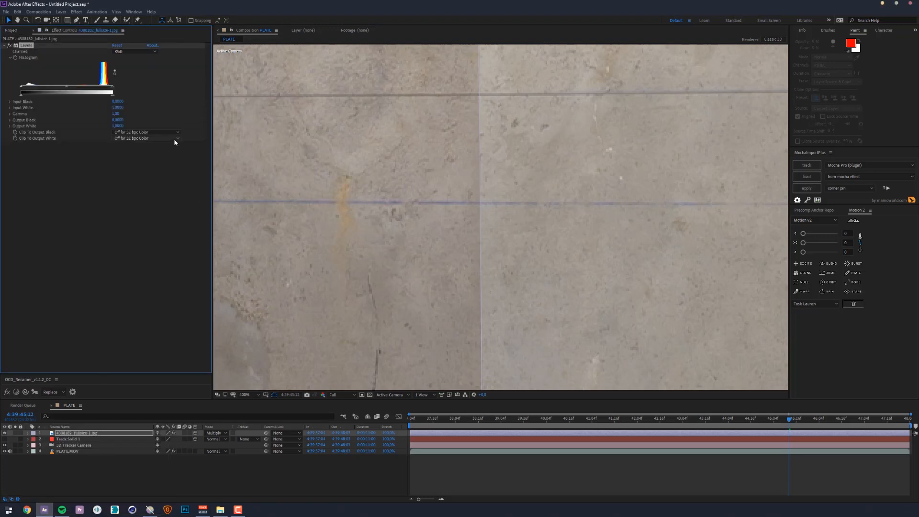
- Lower the Levels Input White to about 0.82 to brighten the image's background, and check its edge on the wall
left_click_drag(112, 89, 97, 94)
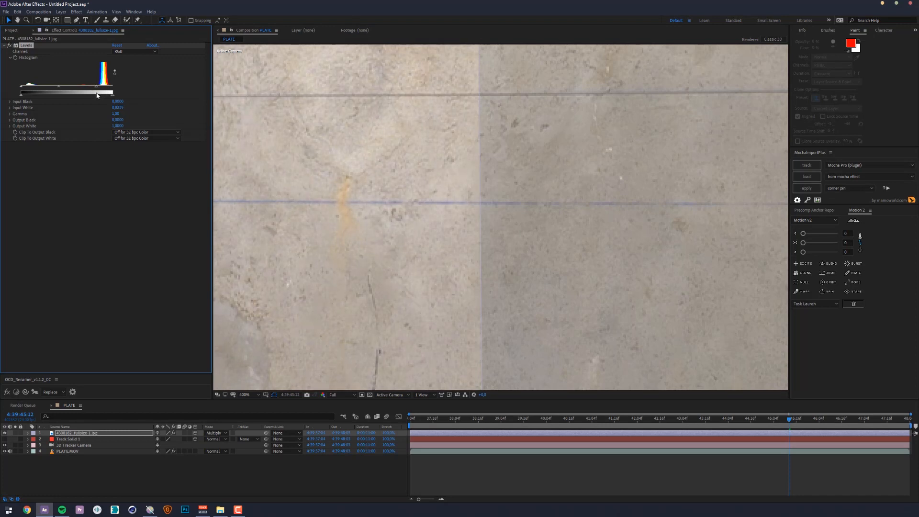
scroll(327, 233, "down", 2)
left_click(257, 469)
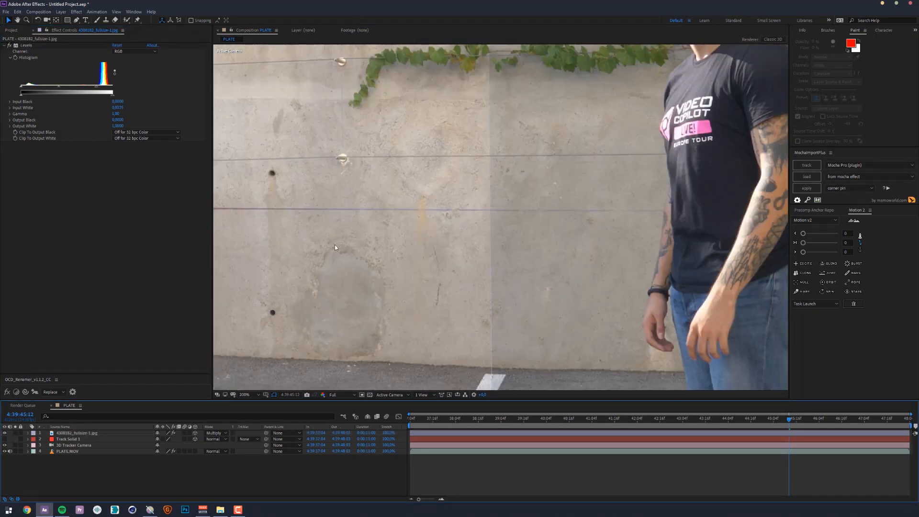
- Cycle the project's color depth to compare its effect on the image edge, ending back at 32 bpc
left_click(12, 30)
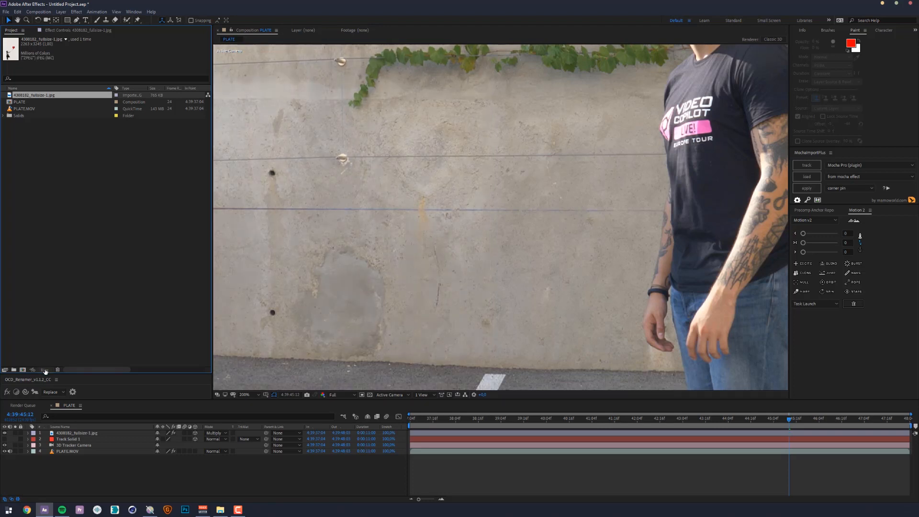
left_click(44, 370, "alt")
left_click(44, 370, "alt")
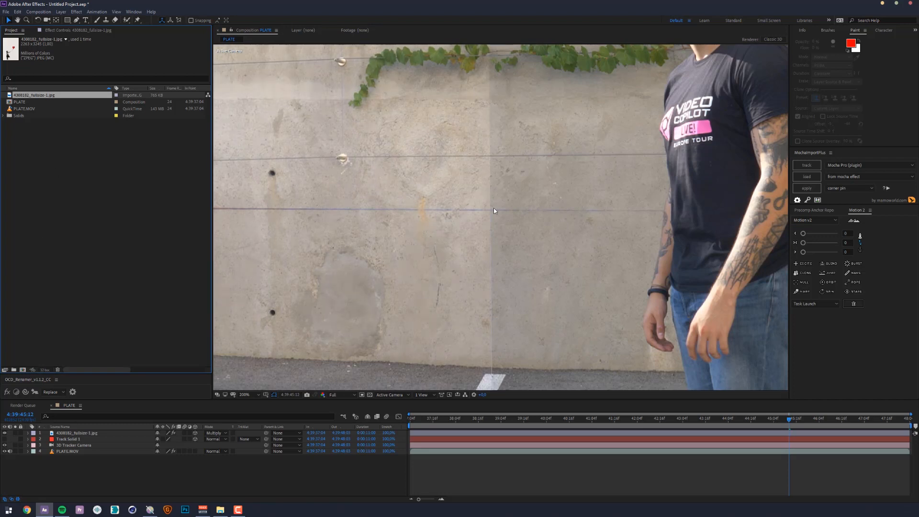
- Set Clip To Output White and Clip To Output Black to On in the balloon girl layer's Levels effect
left_click(81, 434)
left_click(65, 31)
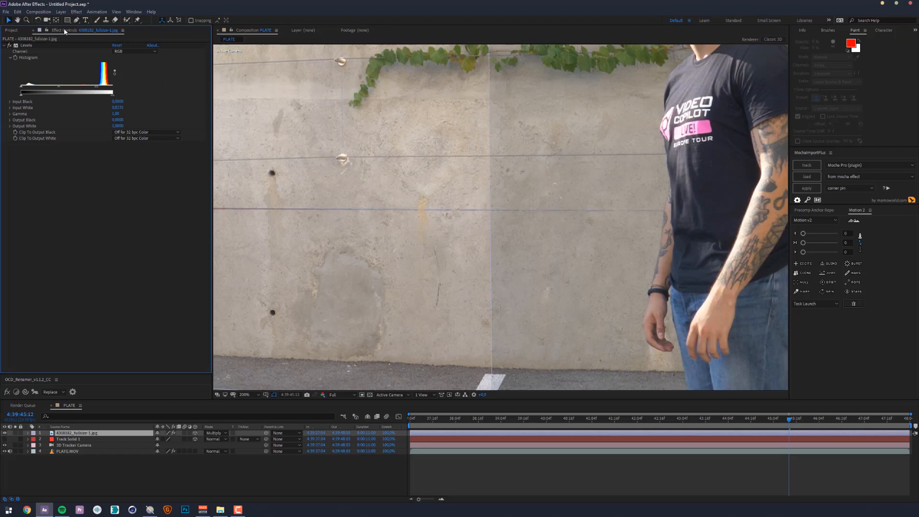
left_click(28, 48)
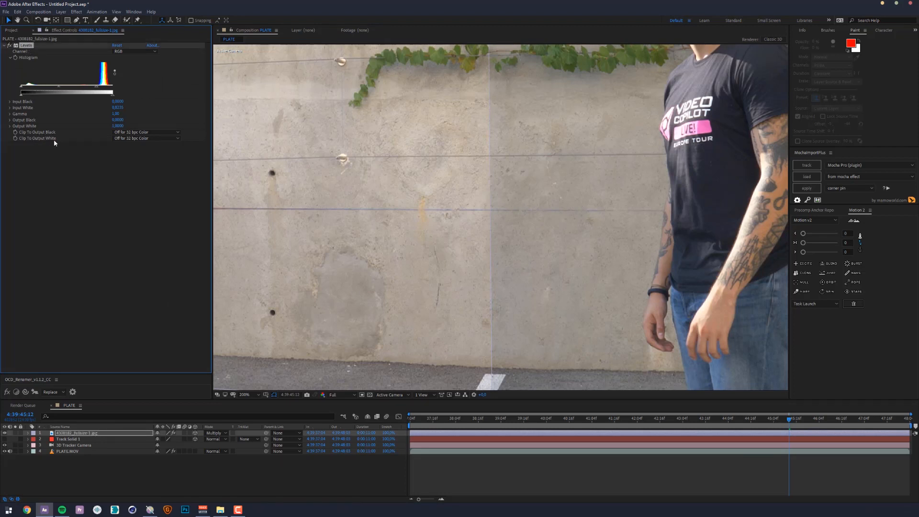
left_click(146, 139)
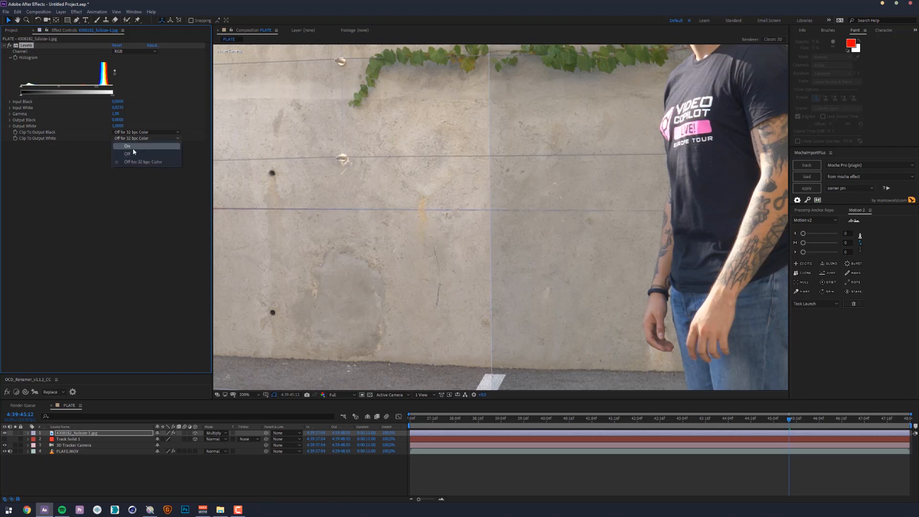
left_click(133, 147)
left_click(139, 133)
left_click(140, 140)
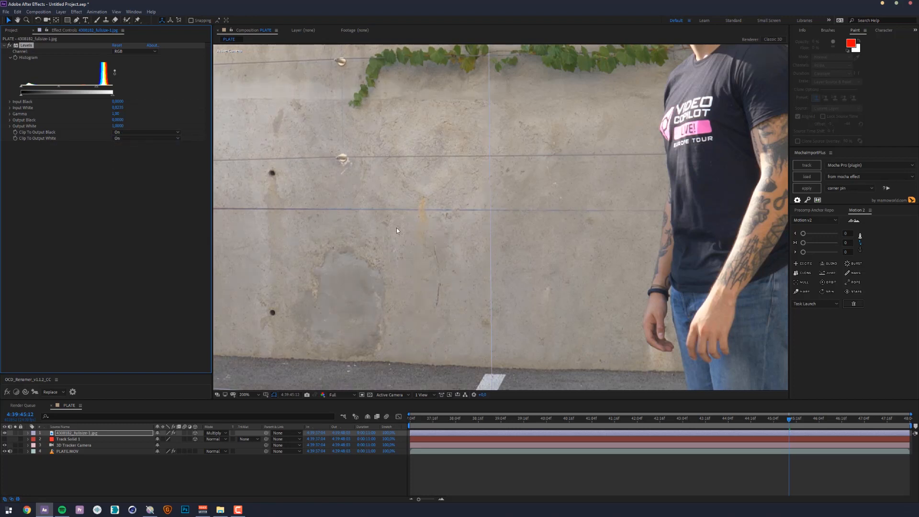
- Scale down the balloon girl graffiti, reposition it so her feet meet the base of the wall, and check it at another frame
scroll(397, 230, "down", 2)
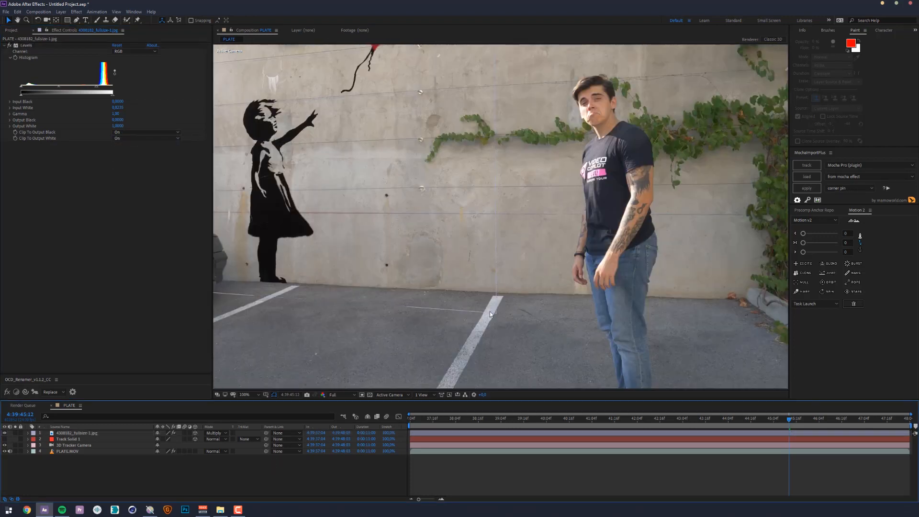
left_click_drag(261, 261, 371, 292)
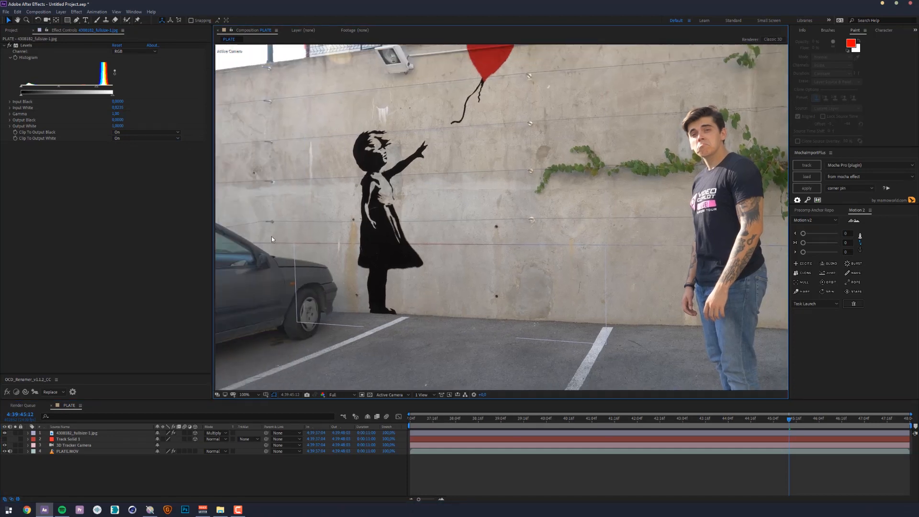
left_click_drag(491, 84, 486, 130)
scroll(441, 225, "down", 1)
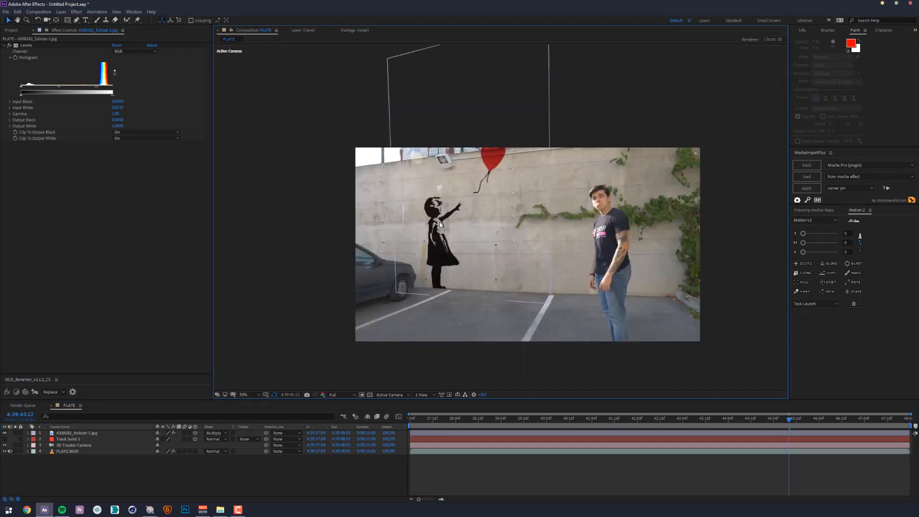
scroll(440, 228, "up", 1)
left_click(440, 225)
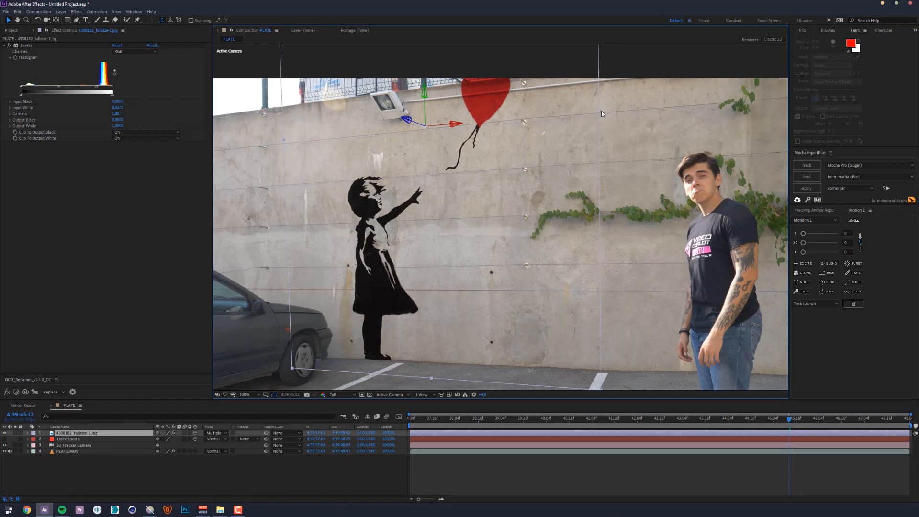
left_click_drag(600, 111, 544, 113)
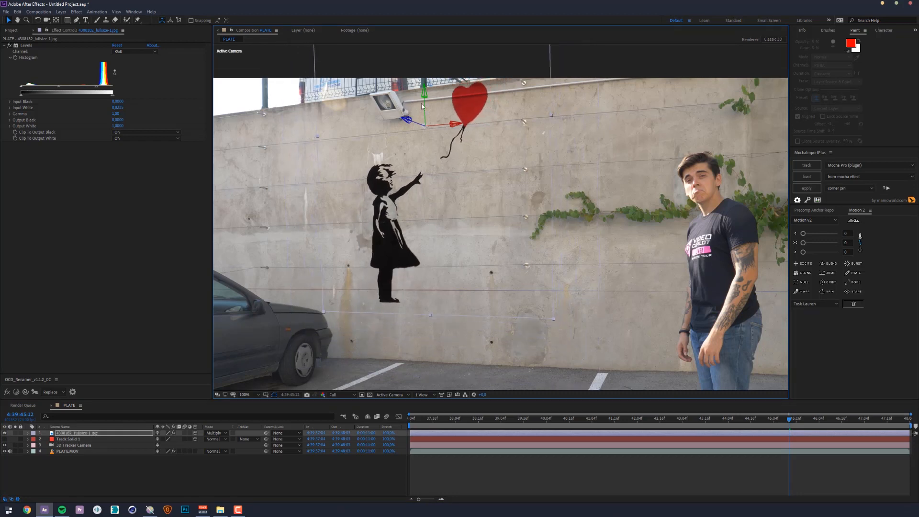
left_click_drag(425, 107, 458, 468)
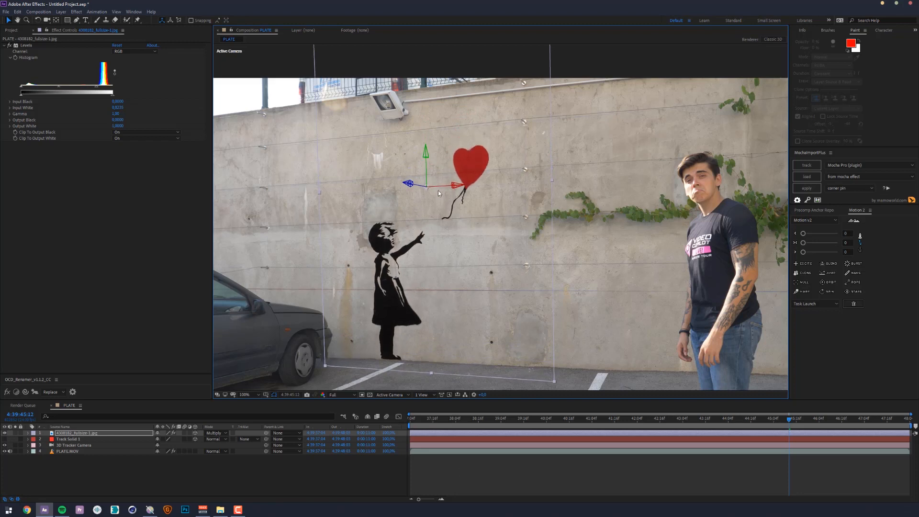
left_click_drag(442, 187, 471, 186)
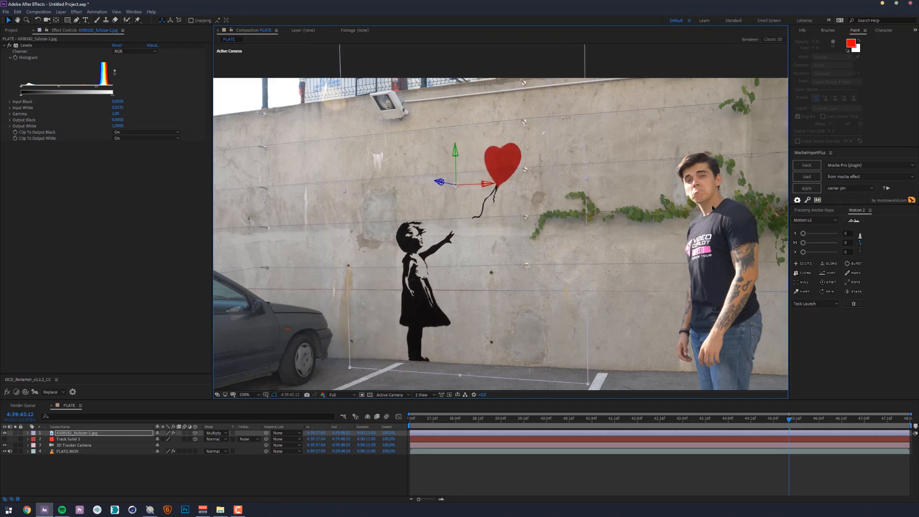
left_click_drag(712, 208, 670, 209)
left_click_drag(799, 424, 844, 425)
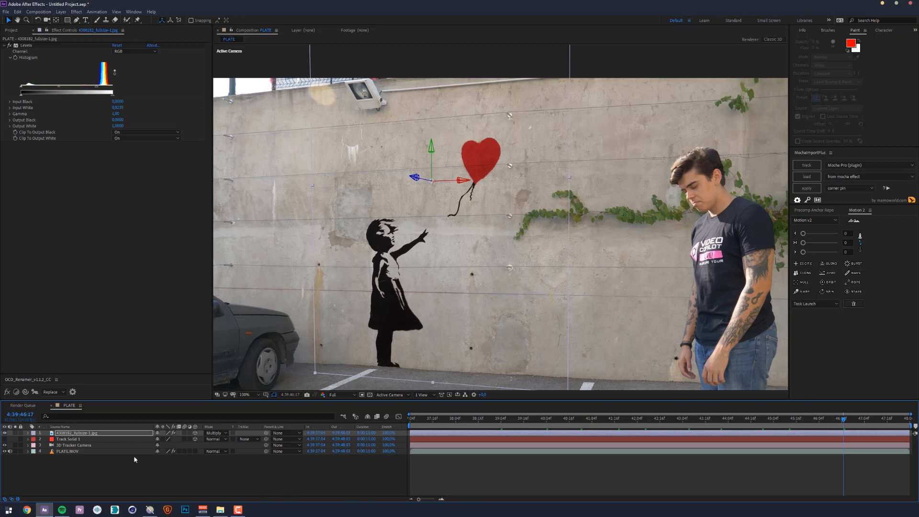
- Examine the 3D Camera Tracker's advanced settings on PLATE.MOV and the tracking layers made from it
left_click(74, 451)
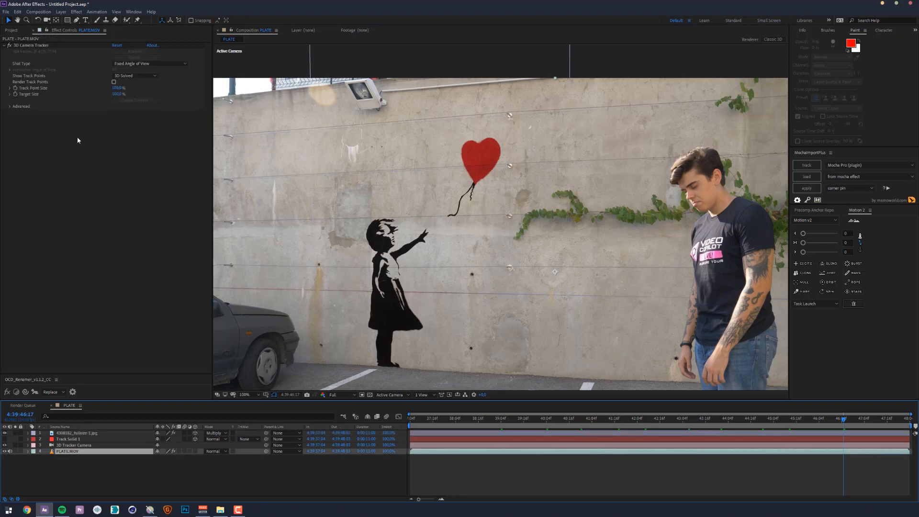
left_click(24, 46)
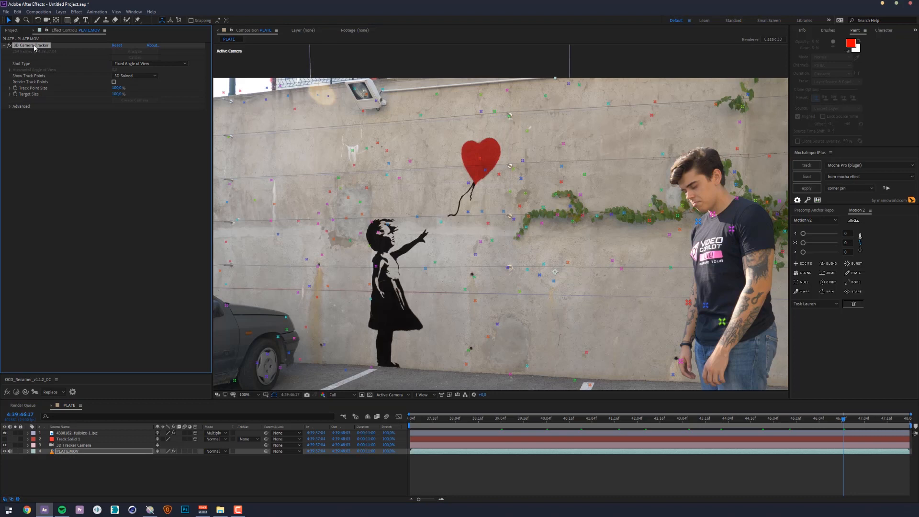
left_click(10, 107)
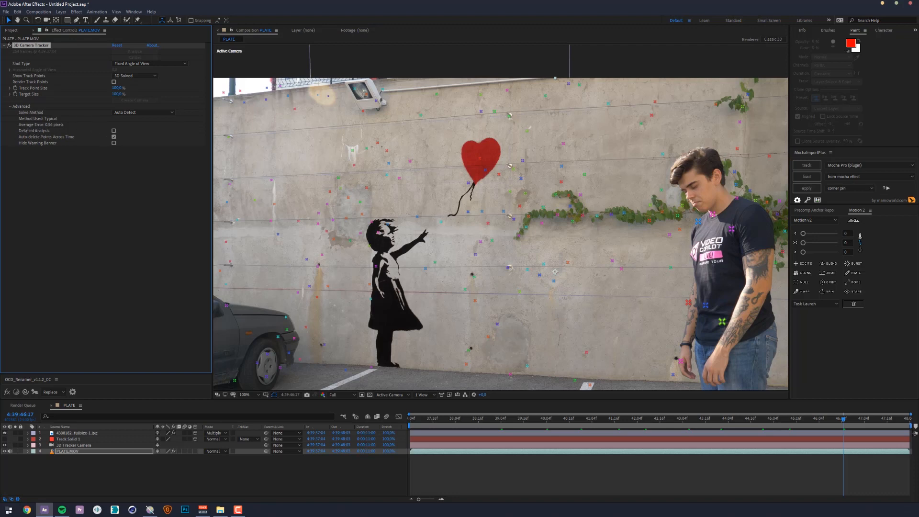
left_click(65, 445)
left_click(66, 439, "shift")
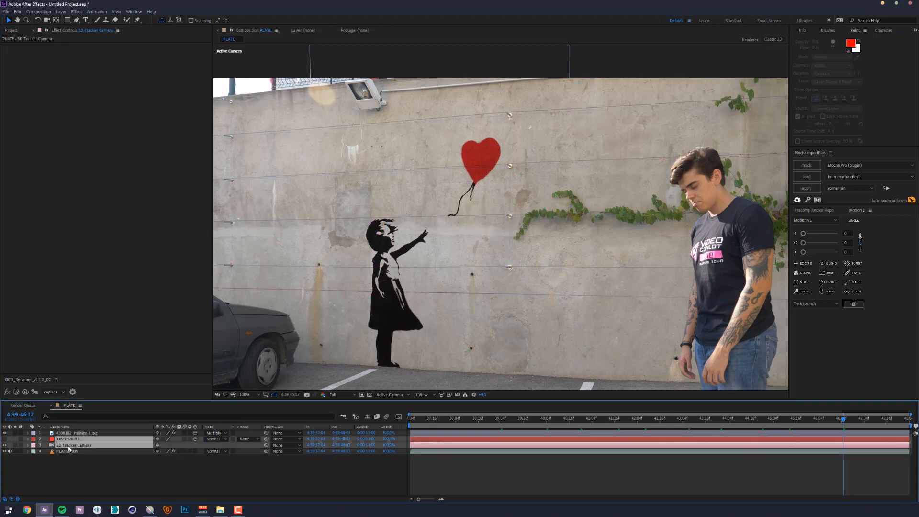
left_click(76, 451)
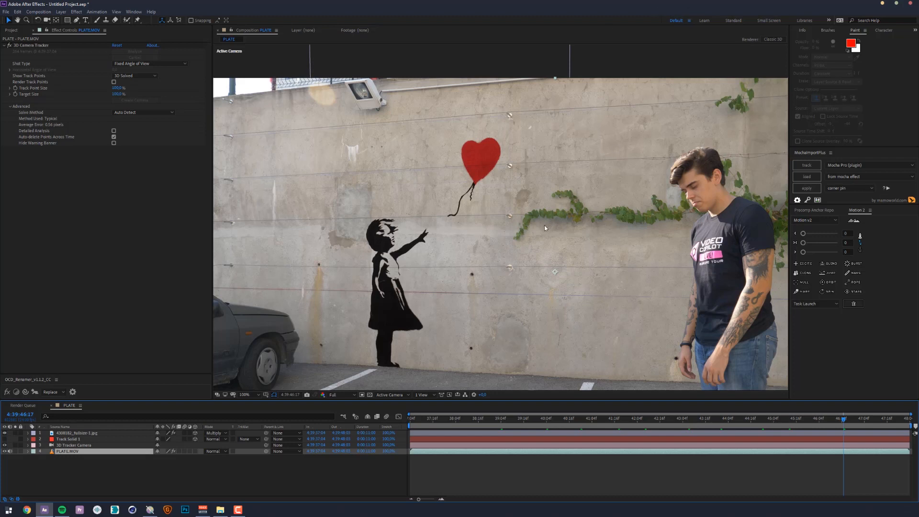
- Delete the 3D Tracker Camera, Track Solid 1 and balloon girl image layers from the PLATE composition
left_click(13, 30)
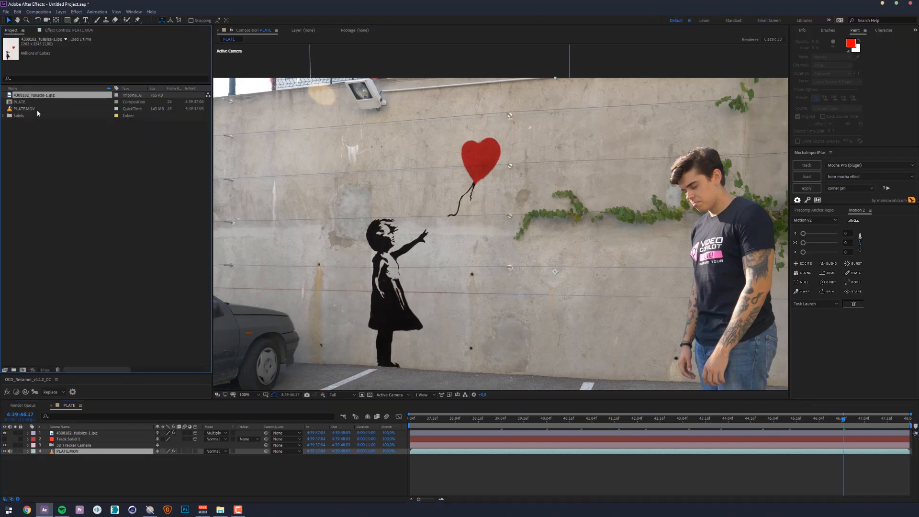
left_click(71, 445)
key("Delete")
left_click(75, 439)
key("Delete")
left_click(75, 434)
key("Delete")
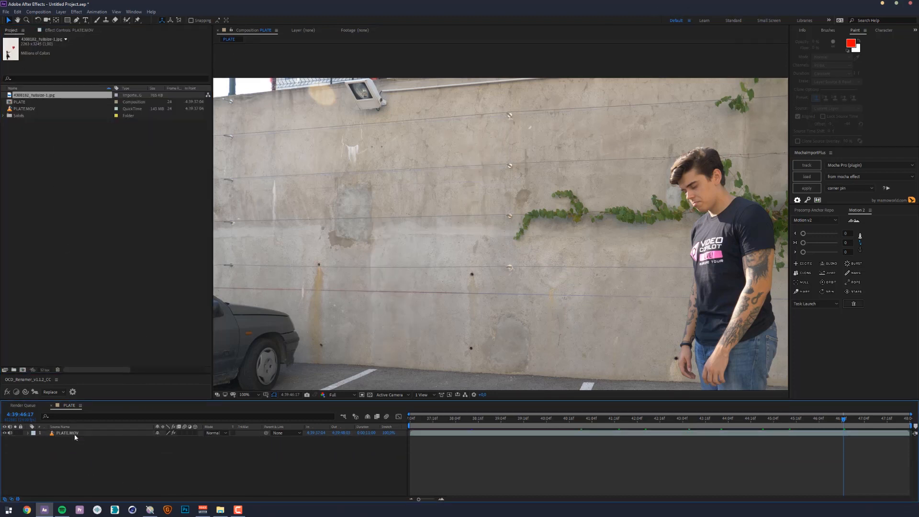
- Remove the 3D Camera Tracker effect from the PLATE.MOV layer
left_click(74, 435)
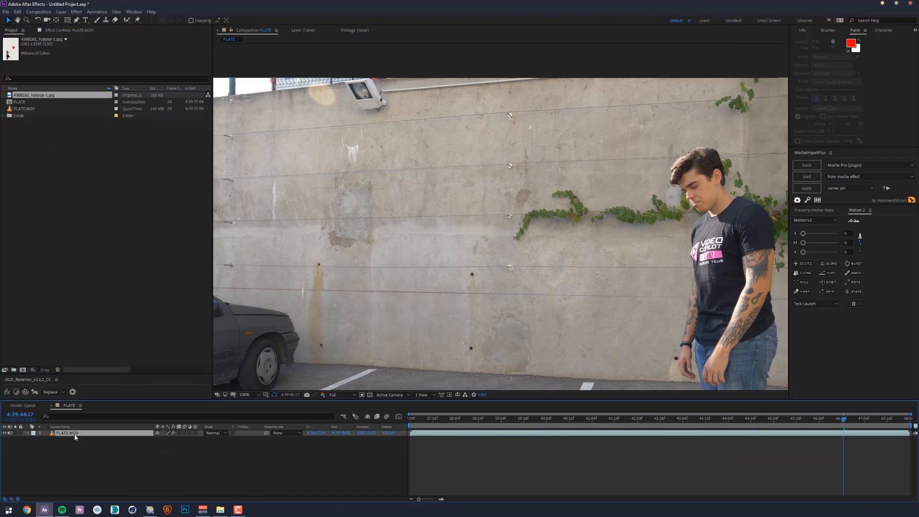
left_click(76, 32)
left_click(30, 46)
key("Delete")
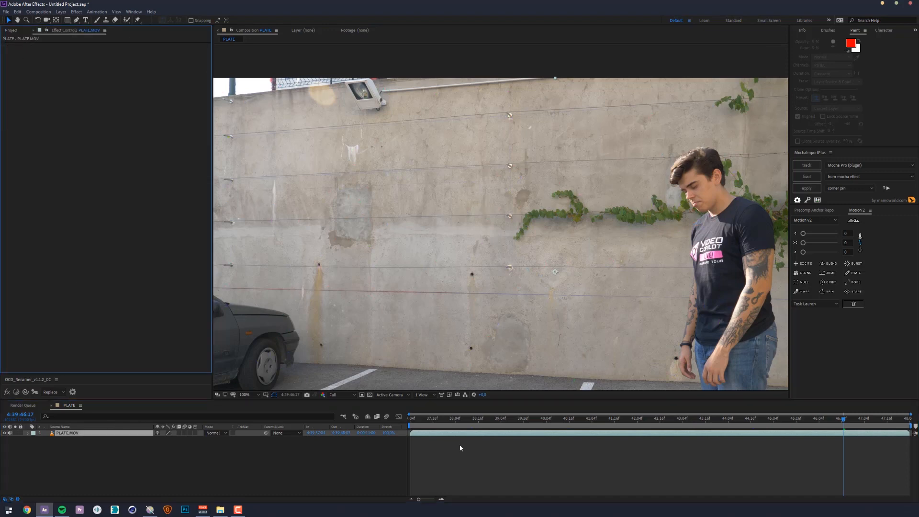
- Set the work area start at 4:39:38:13 and trim the composition to the work area
left_click_drag(425, 419, 473, 419)
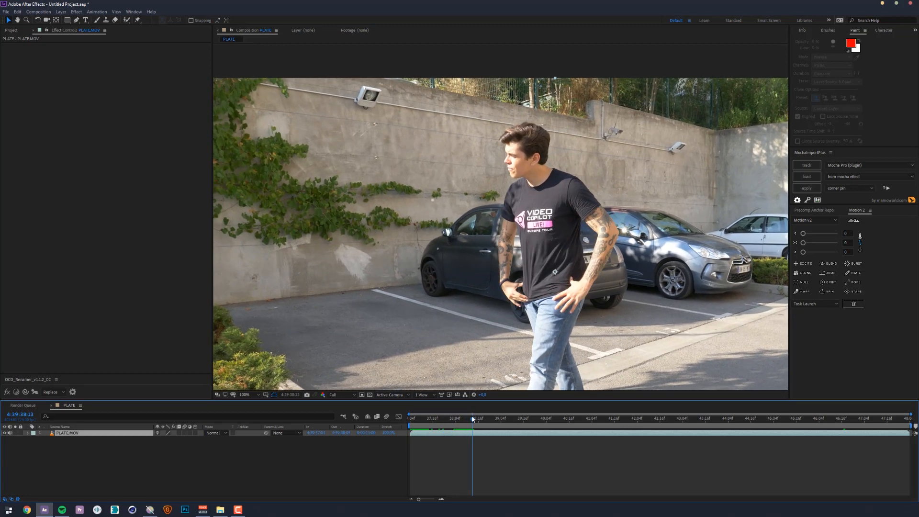
key("b")
right_click(481, 426)
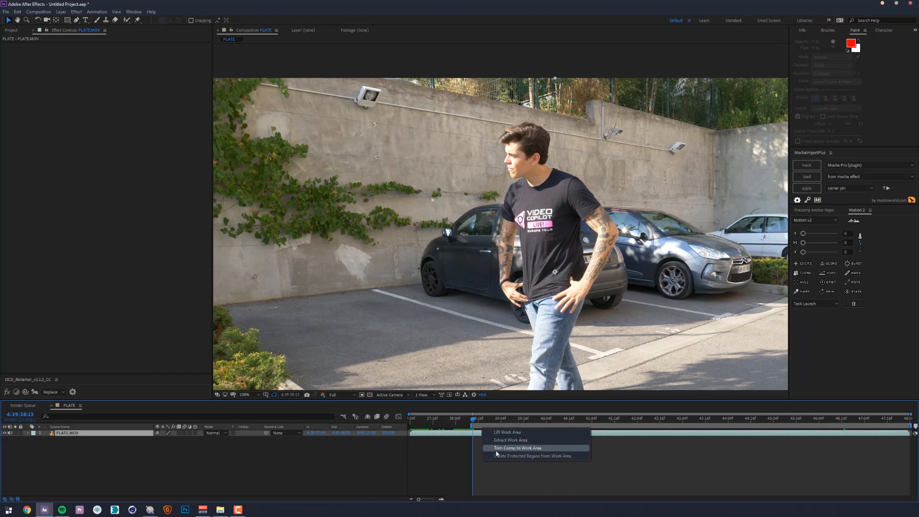
left_click(497, 451)
- Set the work area end at 4:39:45:03 and trim the composition to the work area
left_click_drag(628, 420, 750, 403)
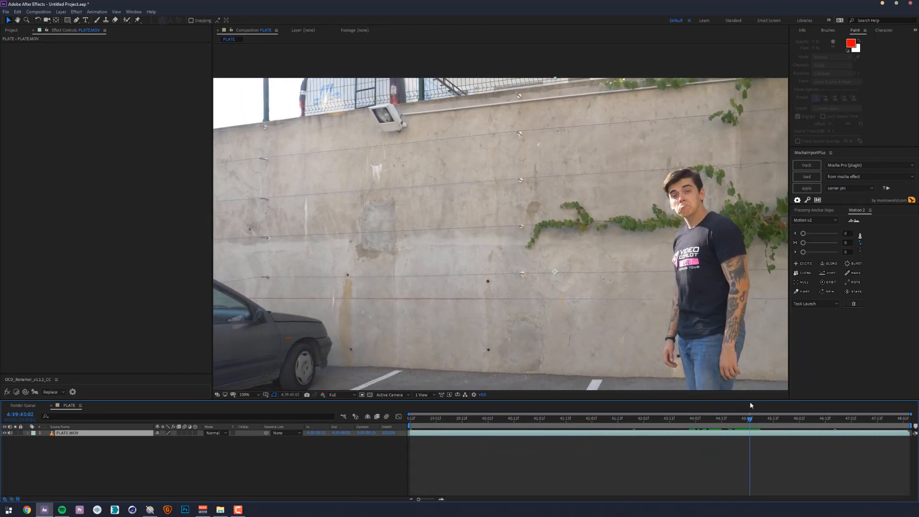
key("n")
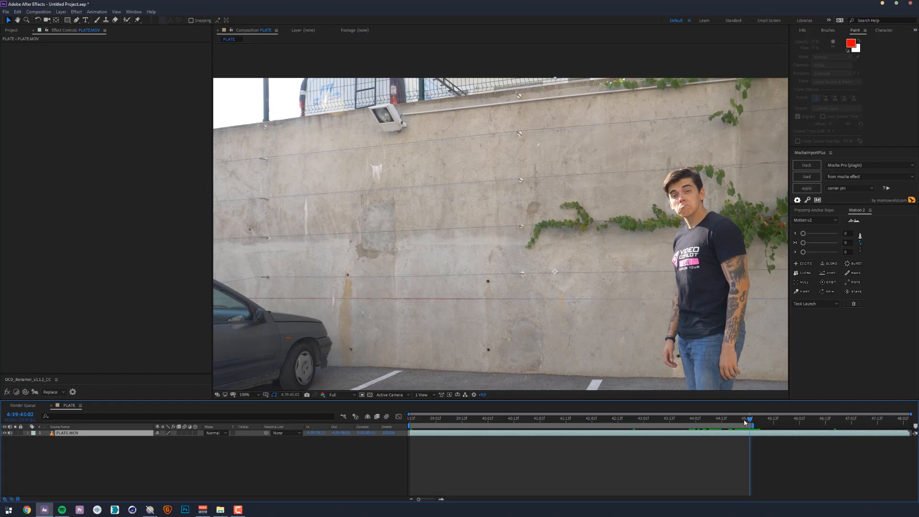
left_click_drag(745, 422, 903, 425)
key("n")
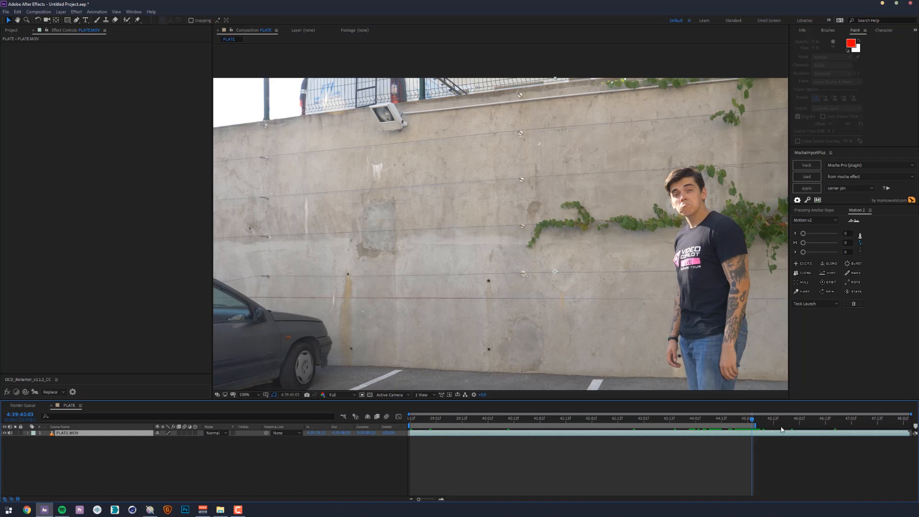
left_click_drag(761, 427, 248, 429)
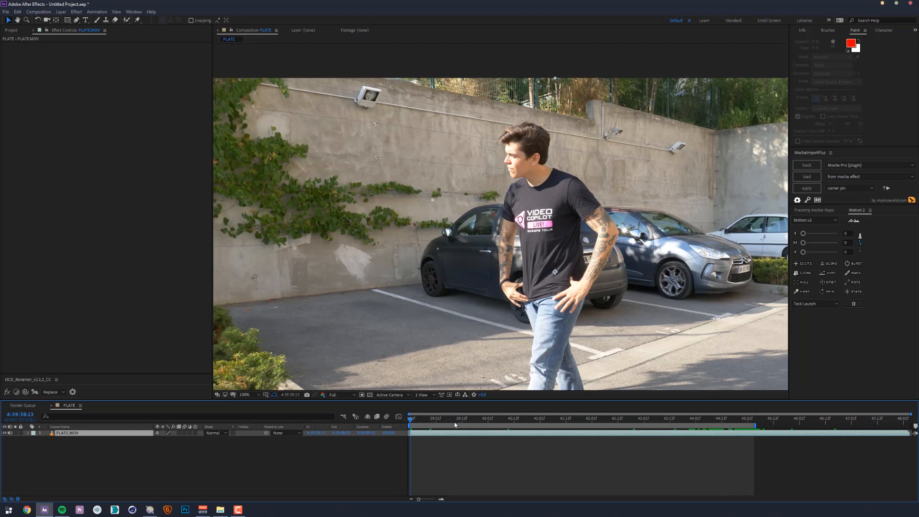
left_click_drag(455, 425, 742, 415)
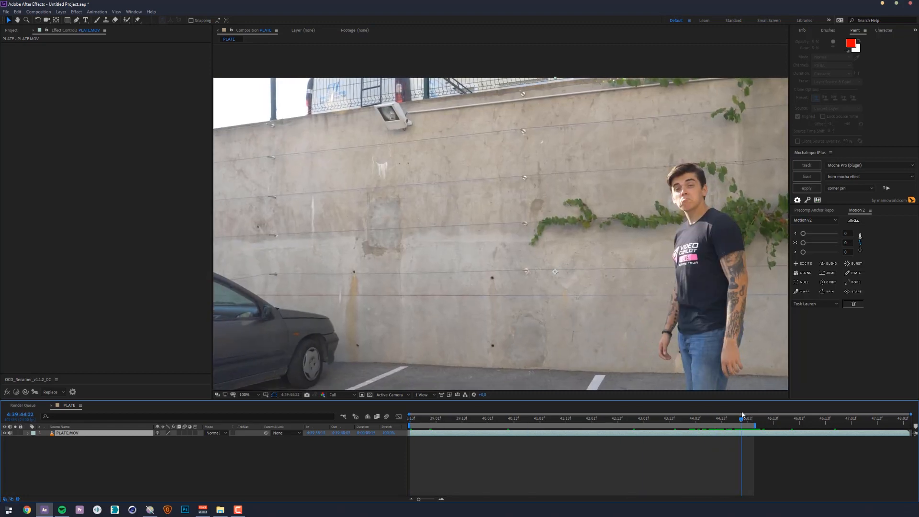
right_click(700, 424)
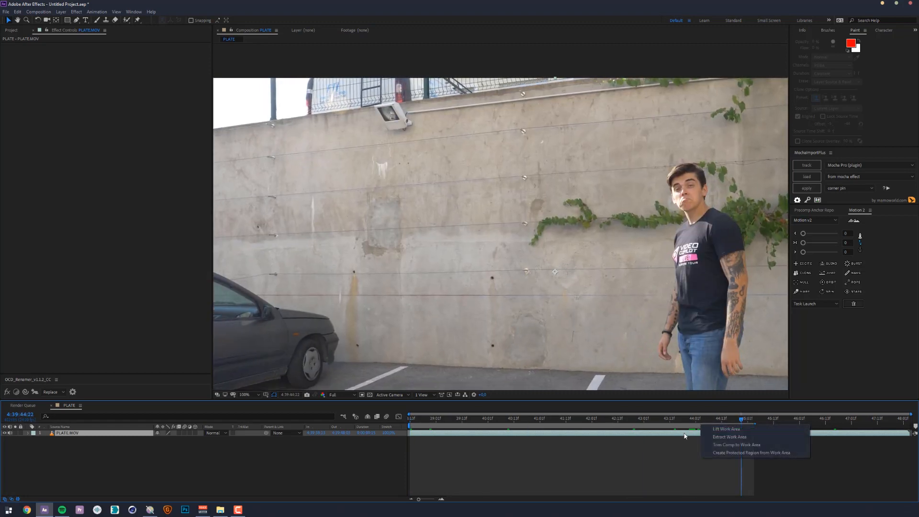
left_click(735, 445)
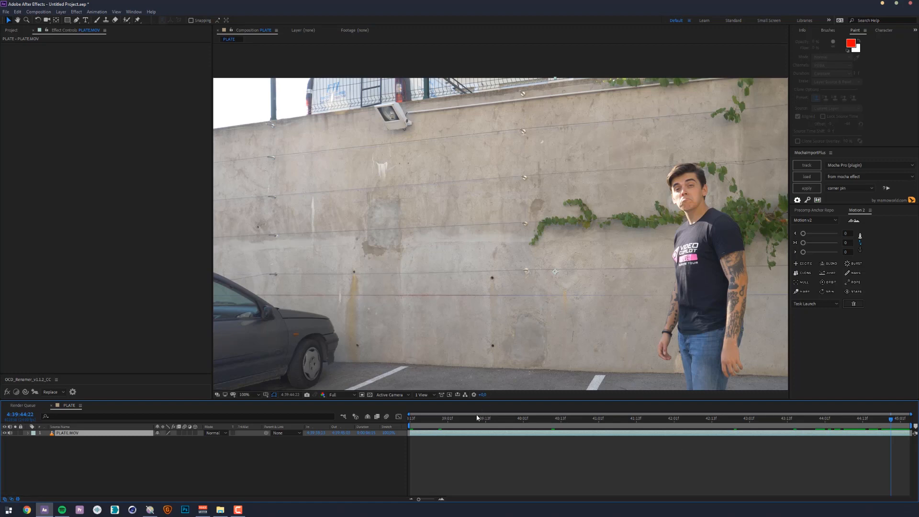
- Set the PLATE composition's start timecode to 0:00:00:00 in the composition settings
left_click_drag(422, 418, 279, 349)
left_click(58, 440)
left_click(57, 433)
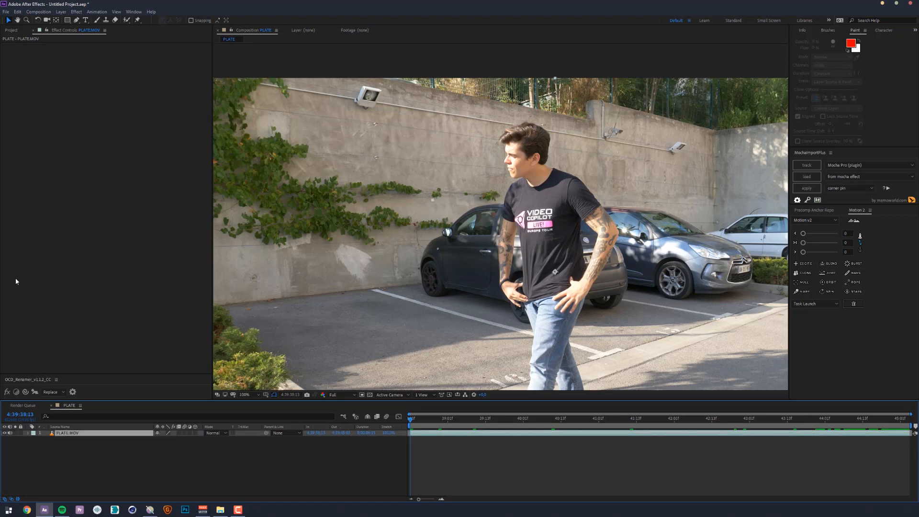
left_click(39, 10)
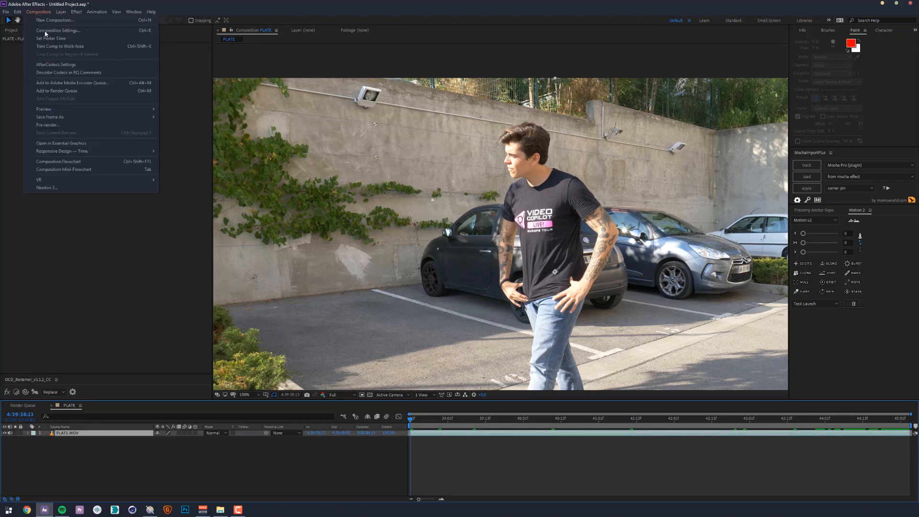
left_click(40, 30)
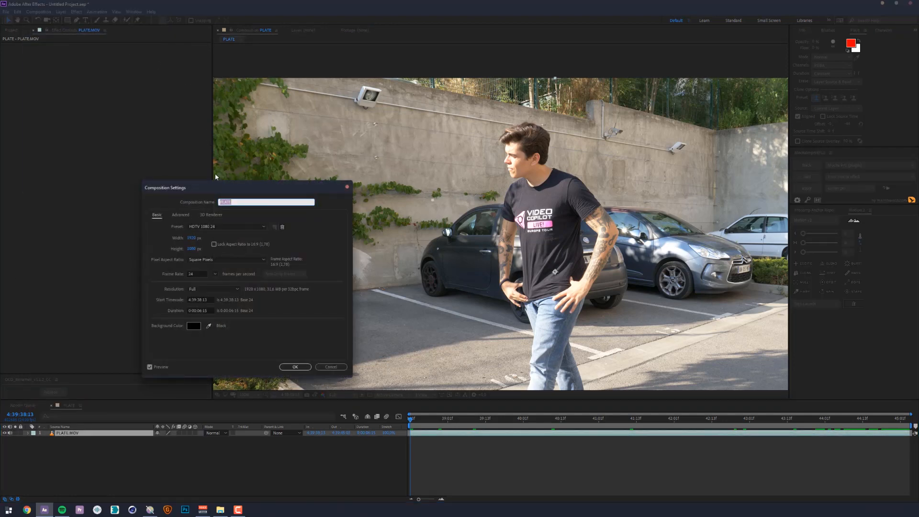
mouse_move(186, 190)
left_mouse_down()
mouse_move(171, 187)
mouse_move(186, 190)
left_mouse_up()
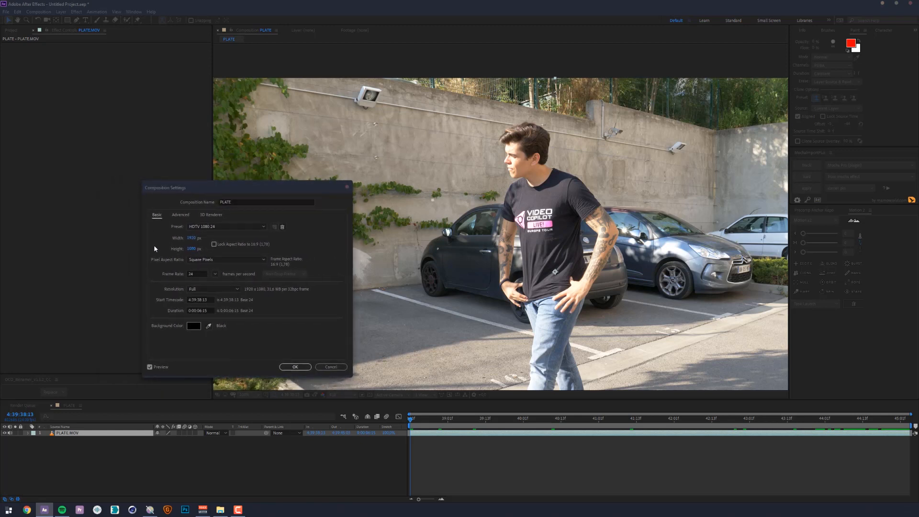
left_click(201, 274)
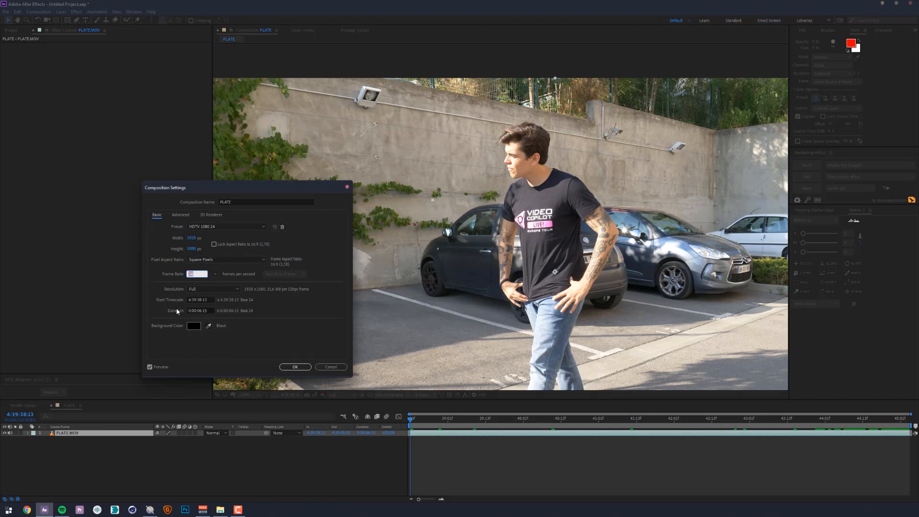
left_click(211, 311)
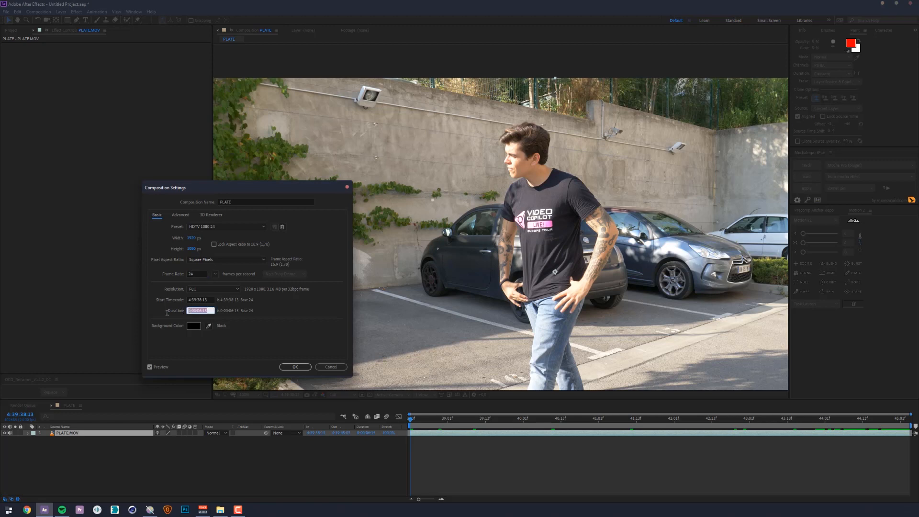
left_click(209, 300)
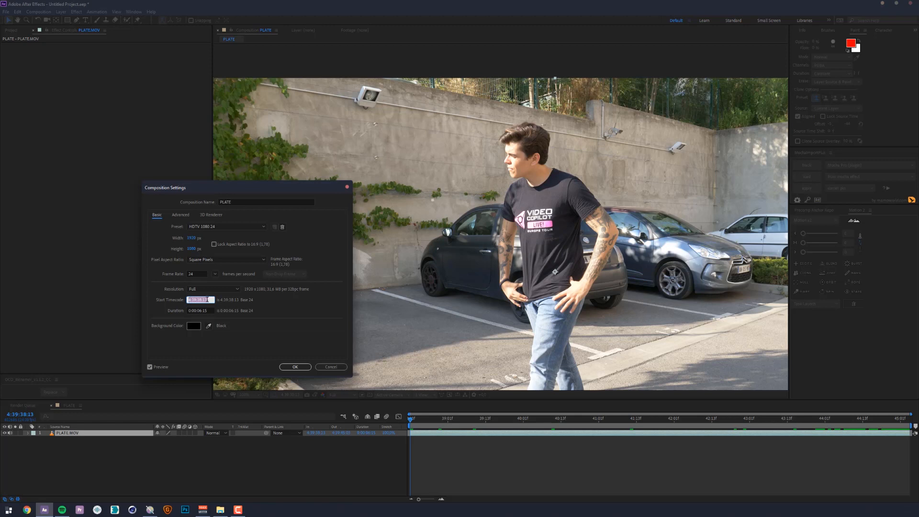
type("0")
key("Tab")
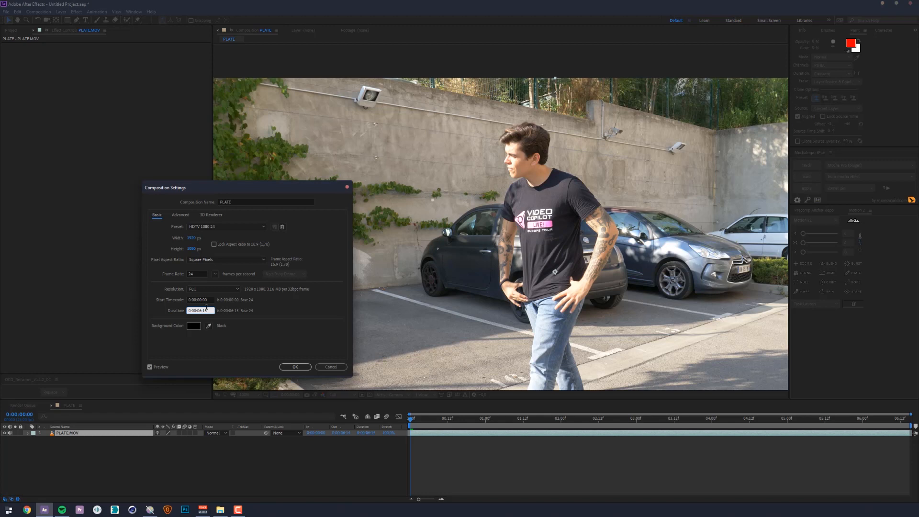
left_click(210, 300)
type("0")
left_click(289, 366)
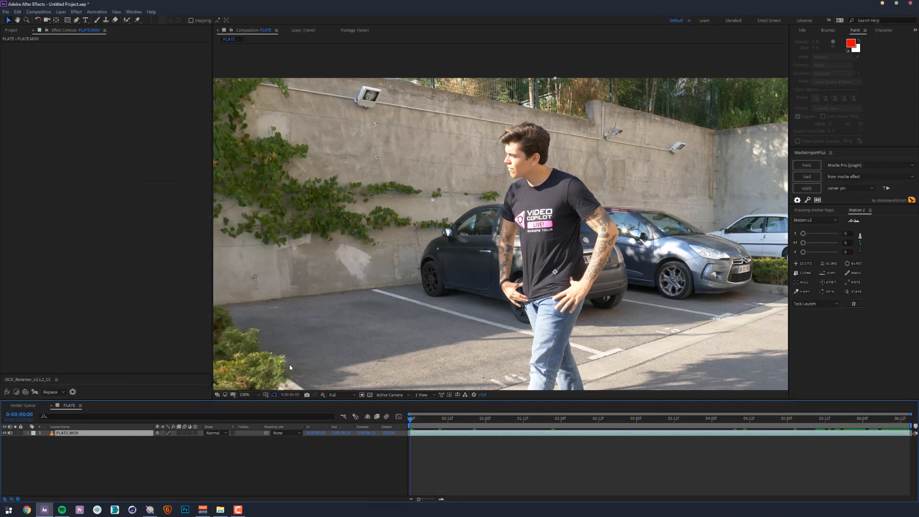
- Add the PLATE composition to the render queue
left_click(33, 12)
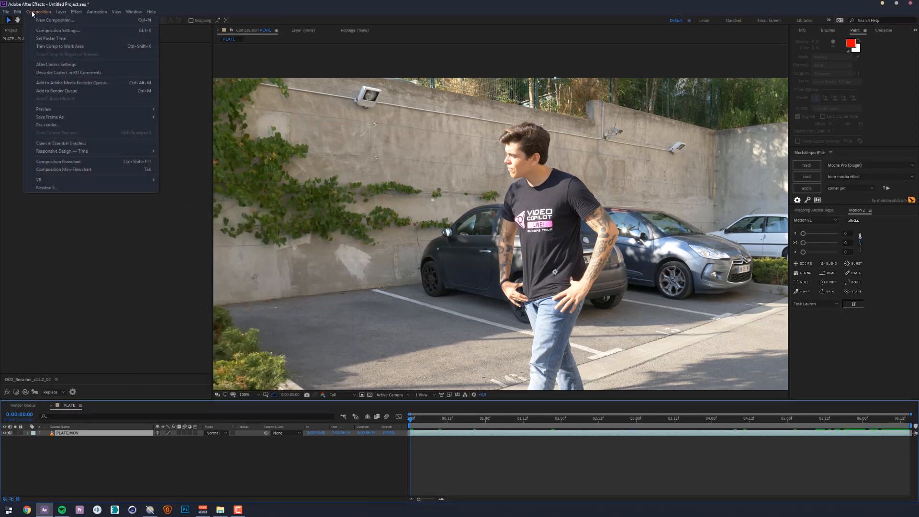
left_click(47, 92)
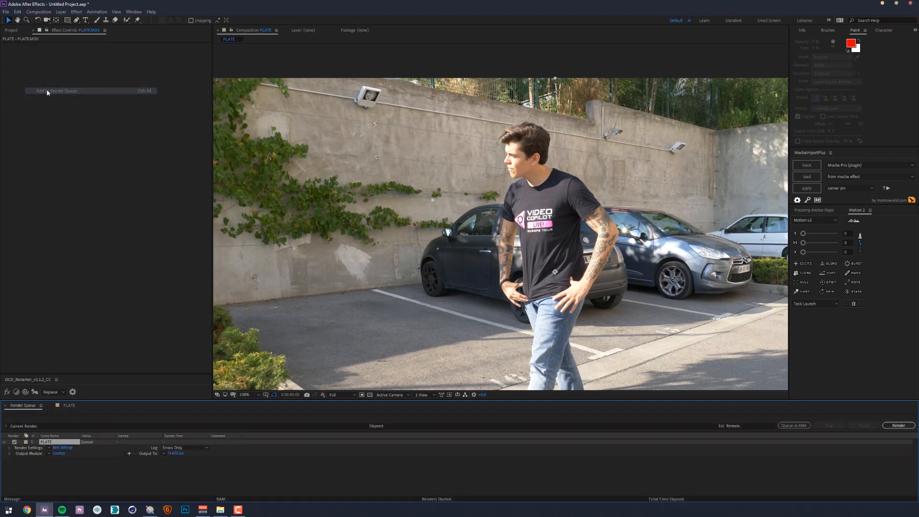
- Set the PLATE render's output format to JPEG Sequence with Maximum quality
left_click(60, 454)
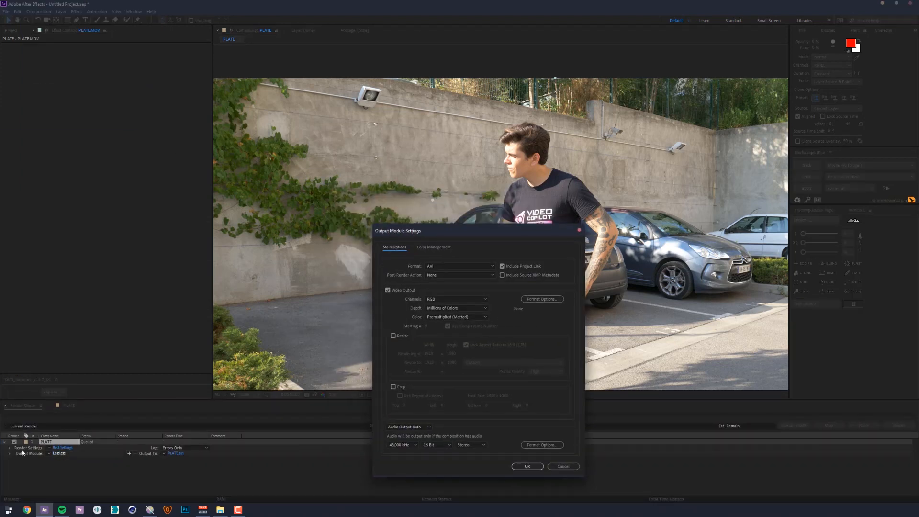
left_click(475, 265)
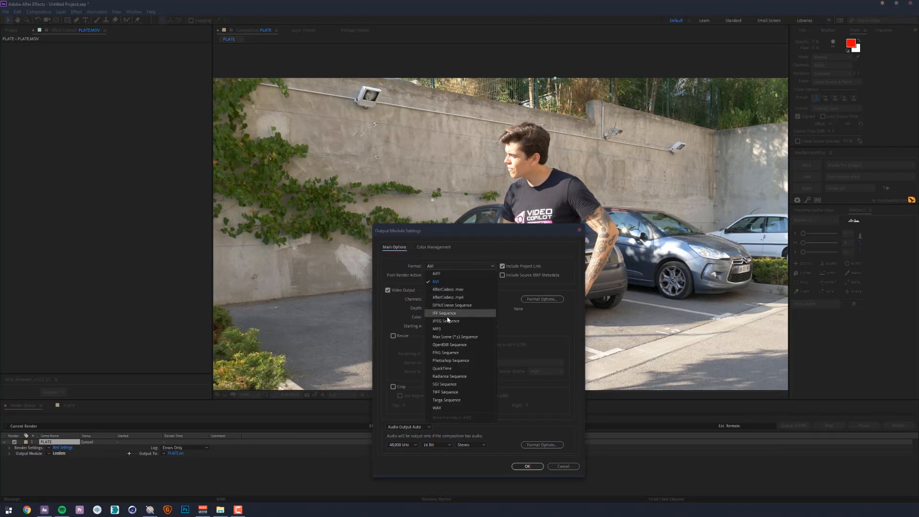
left_click(471, 311)
left_click(561, 299)
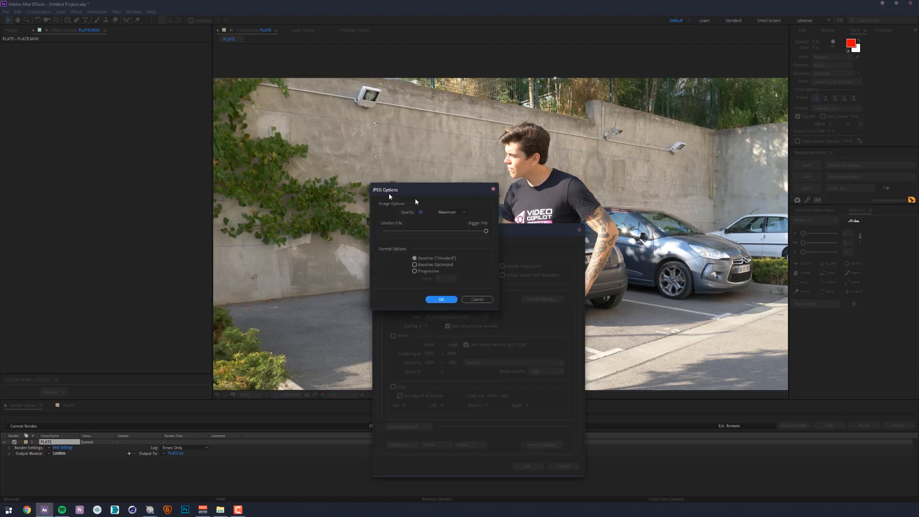
left_click_drag(509, 234, 380, 229)
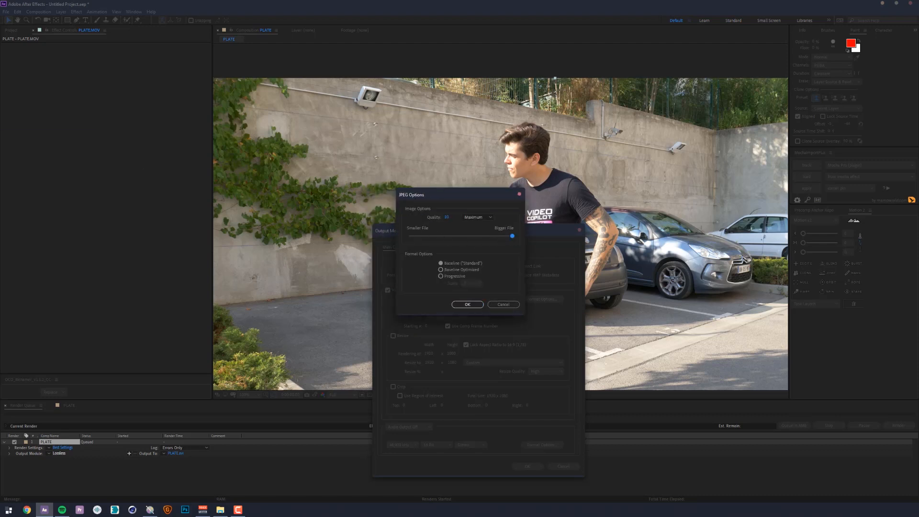
left_click(468, 304)
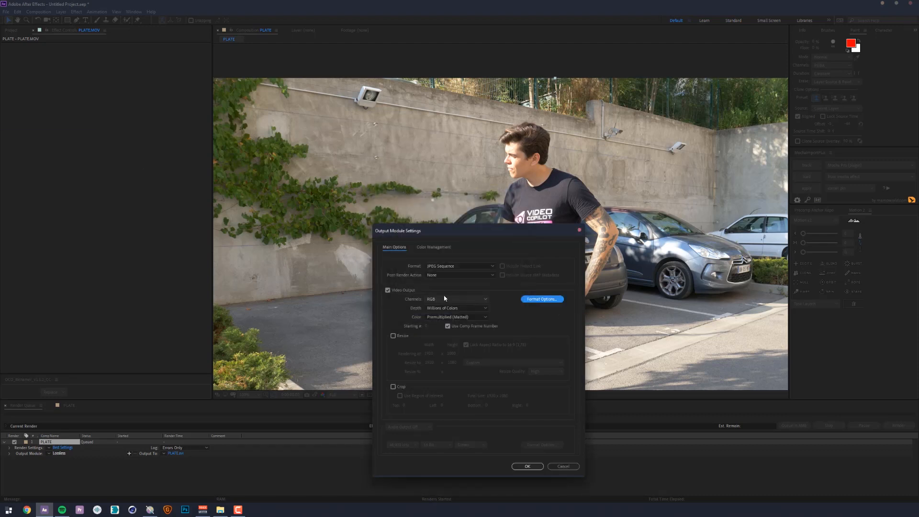
left_click(528, 466)
- Save the output as PLATE_[####].jpg in a PLATE subfolder on the desktop and render the queue
left_click(183, 453)
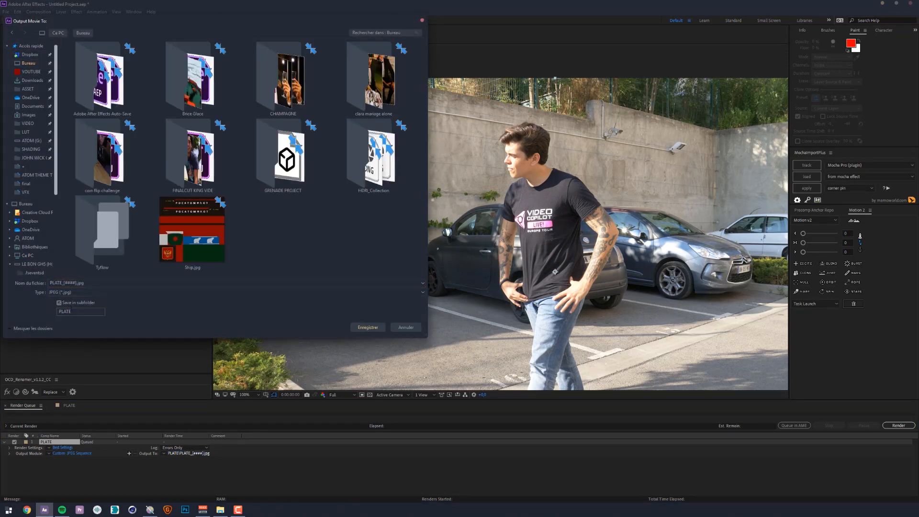
left_click(372, 330)
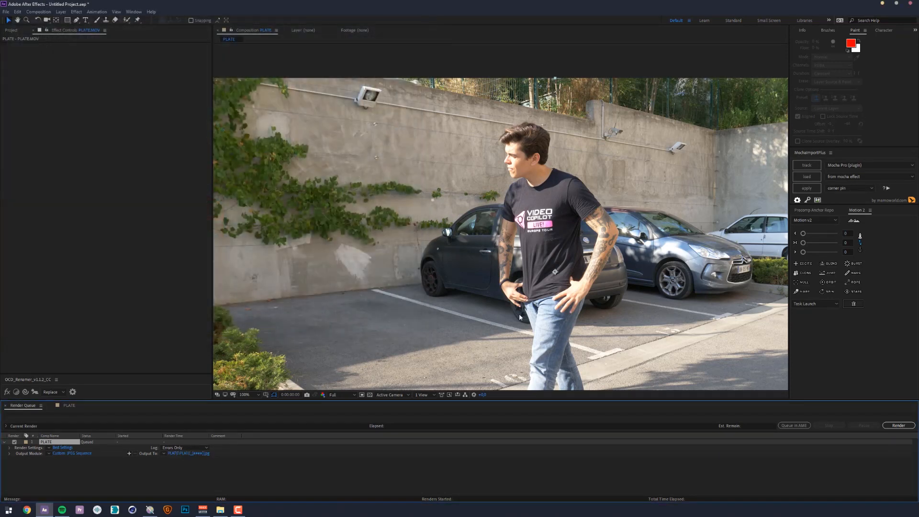
left_click(903, 426)
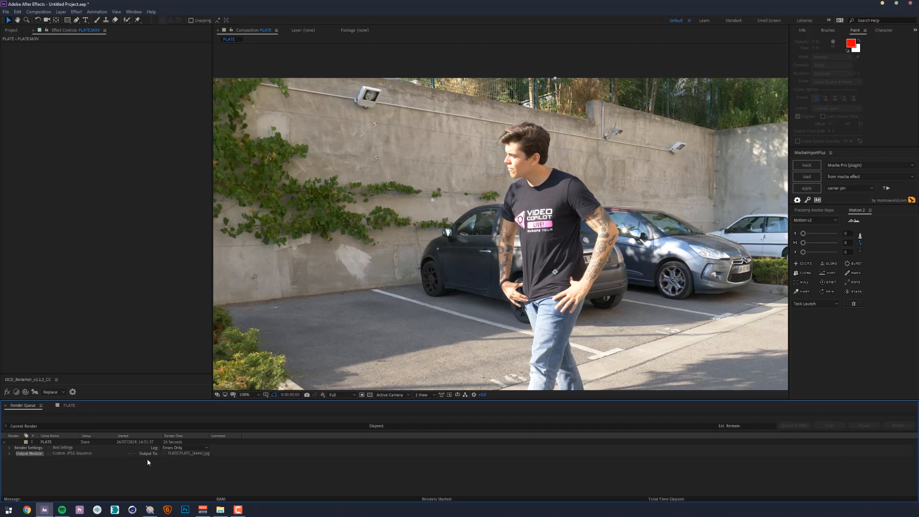
- Switch to boujou and open the image sequence starting with PLATE_0000.jpg from the desktop's PLATE folder for import
left_click(150, 508)
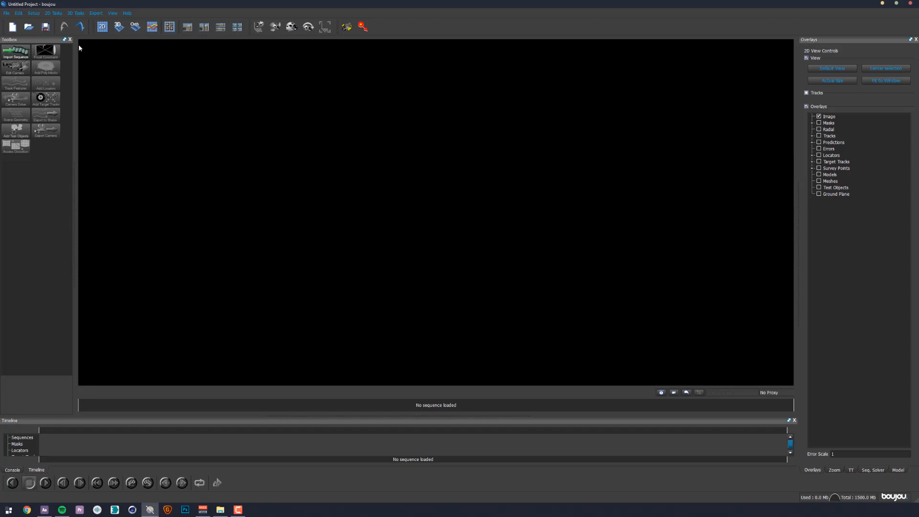
left_click(25, 55)
left_click_drag(0, 72, 259, 102)
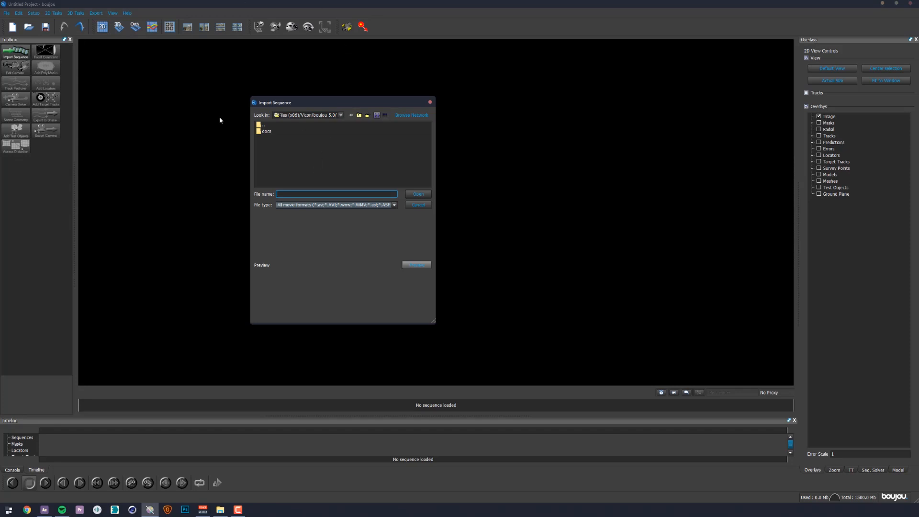
left_click(343, 114)
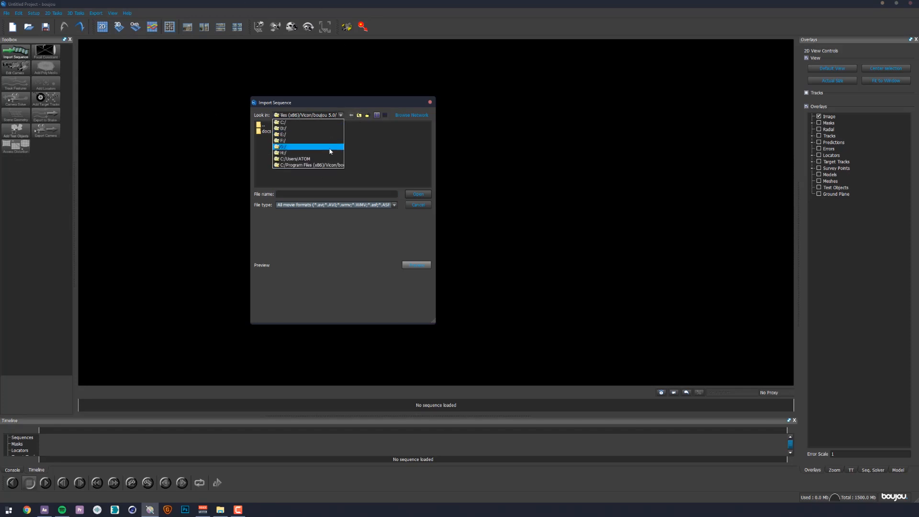
left_click(292, 148)
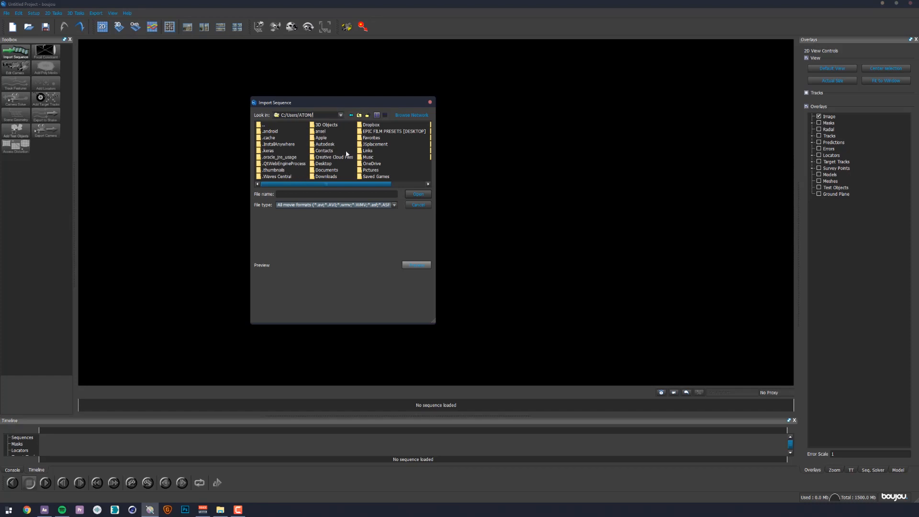
double_click(332, 164)
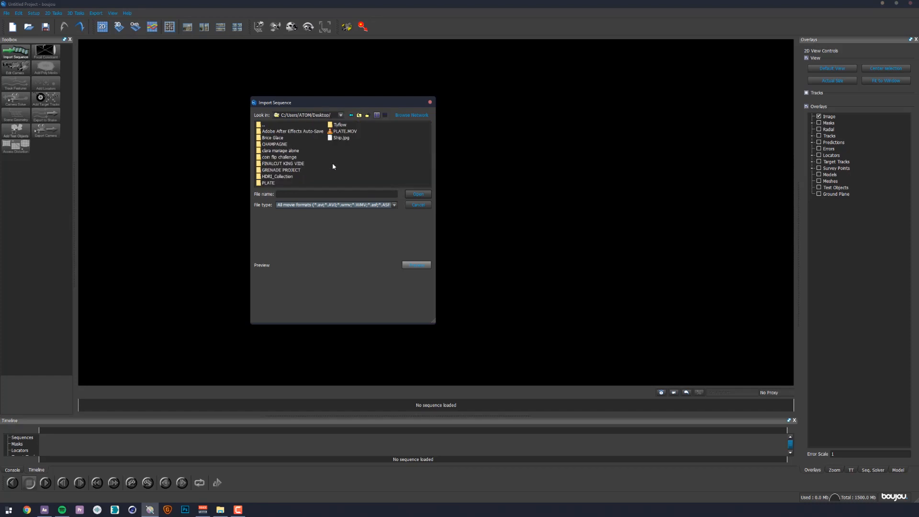
double_click(269, 183)
left_click(285, 132)
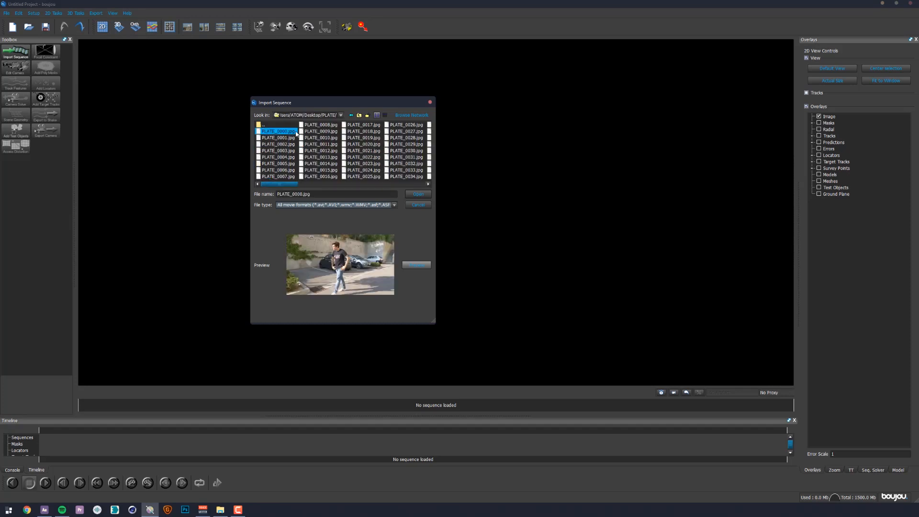
left_click(416, 195)
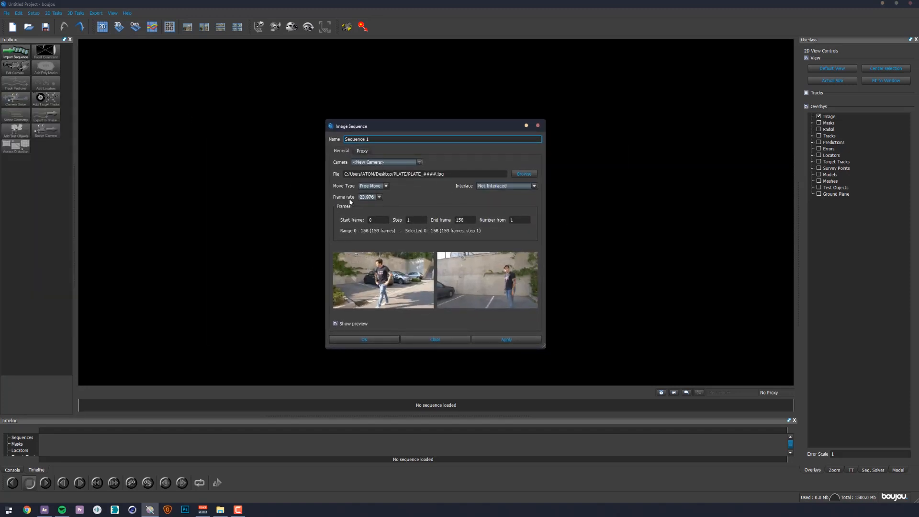
- Set the image sequence's frame rate to 24 and apply the import with Free Move as the move type
left_click(370, 200)
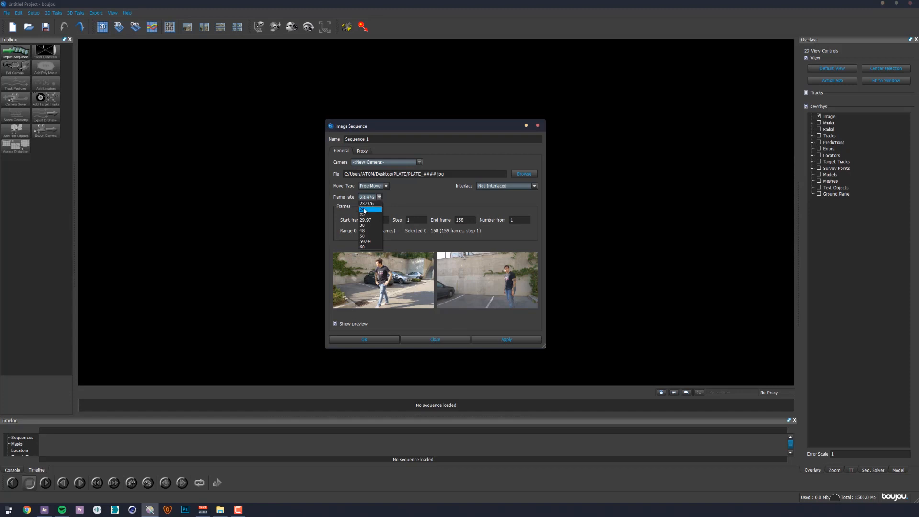
left_click(365, 209)
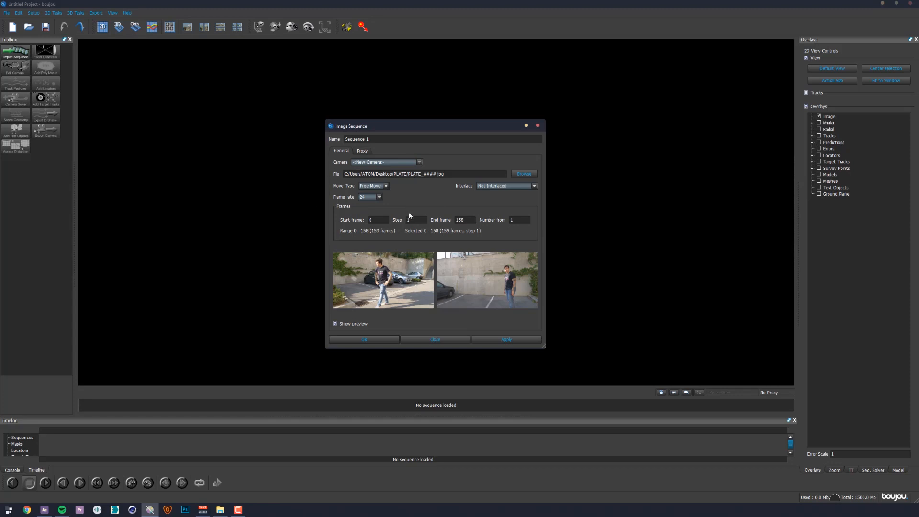
left_click(374, 197)
left_click(375, 197)
left_click(514, 174)
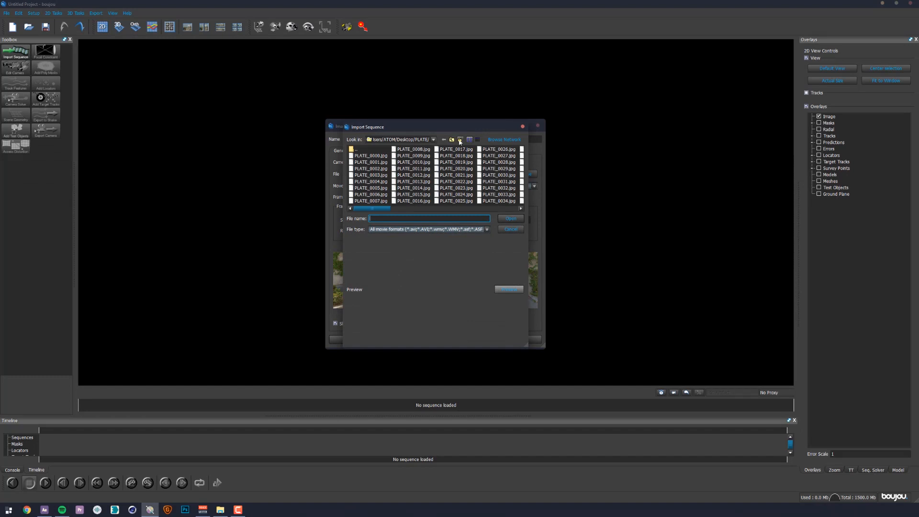
left_click(509, 232)
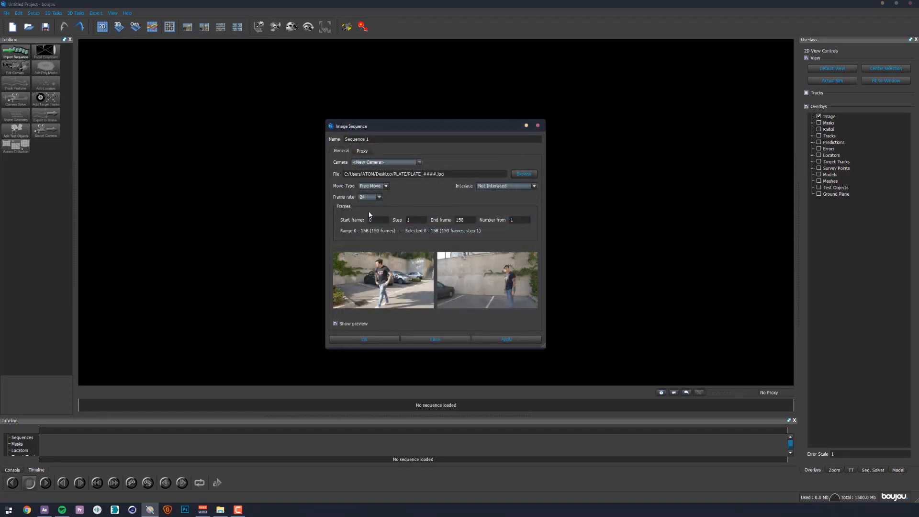
left_click(527, 339)
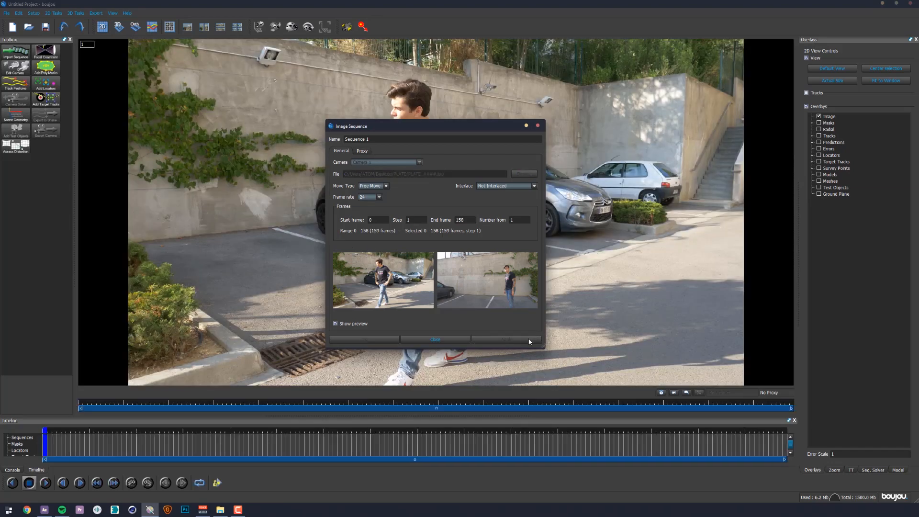
left_click(427, 340)
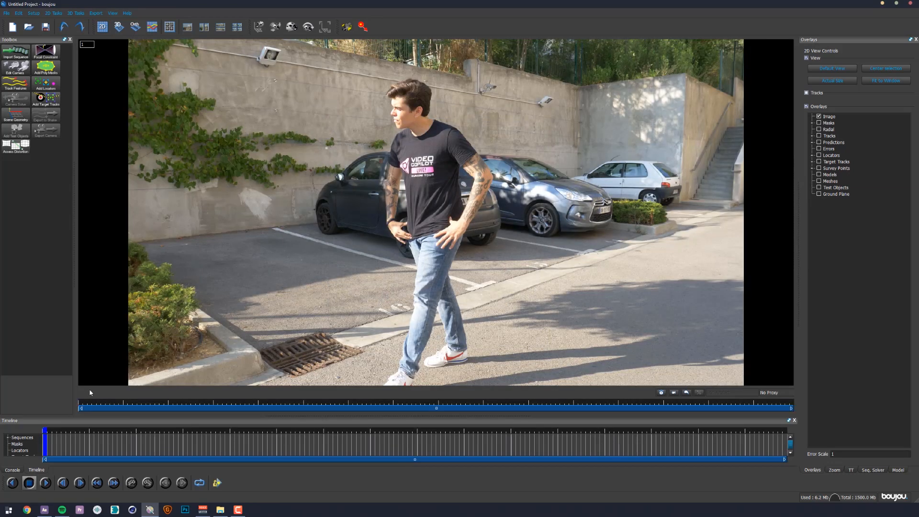
- Scrub through the imported footage and run feature tracking on all frames of Sequence 1
left_click_drag(94, 401, 535, 393)
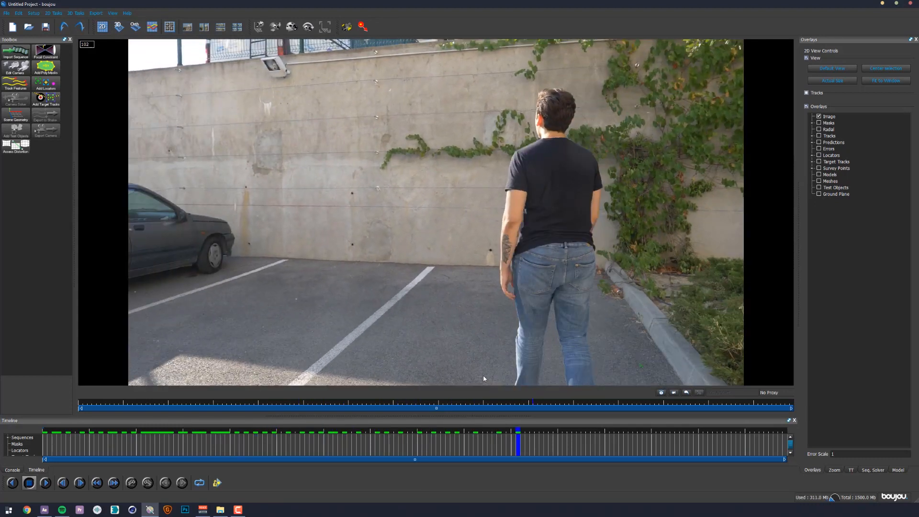
left_click(12, 86)
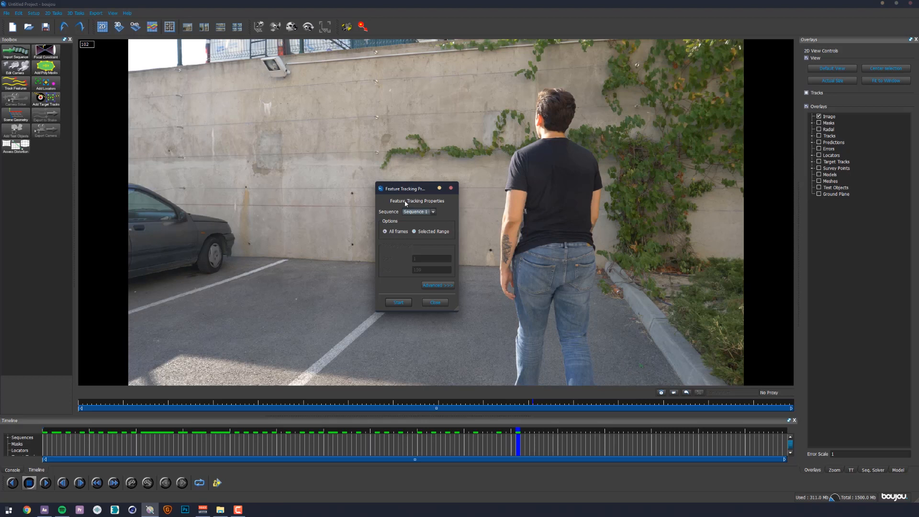
left_click(395, 305)
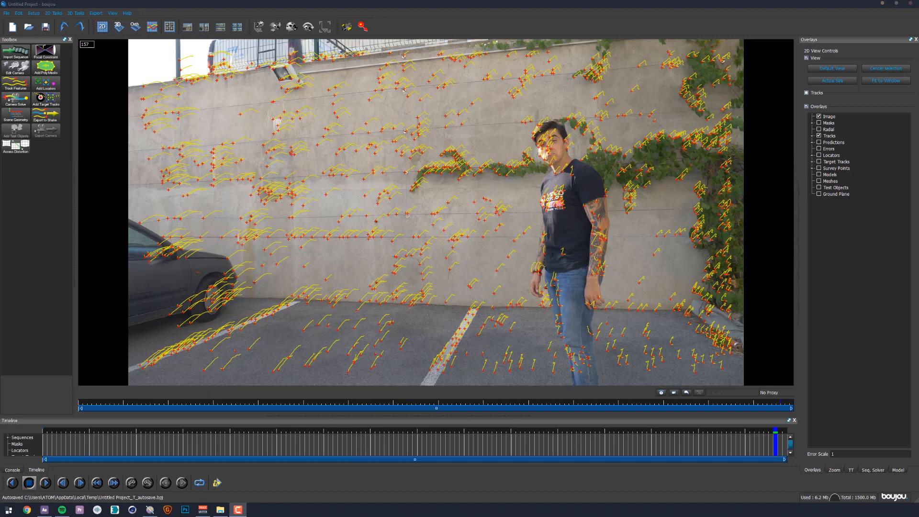
- Run the camera solve on all frames of Sequence 1
left_click(23, 105)
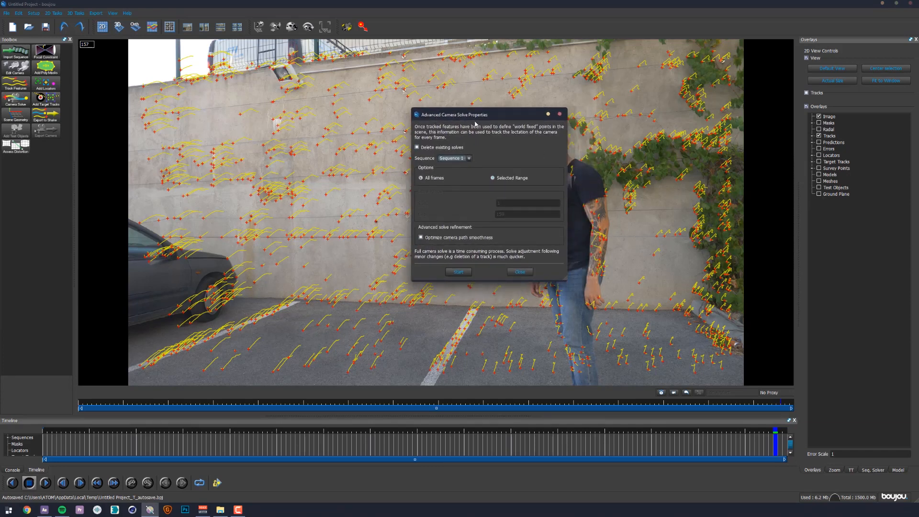
left_click_drag(450, 110, 550, 130)
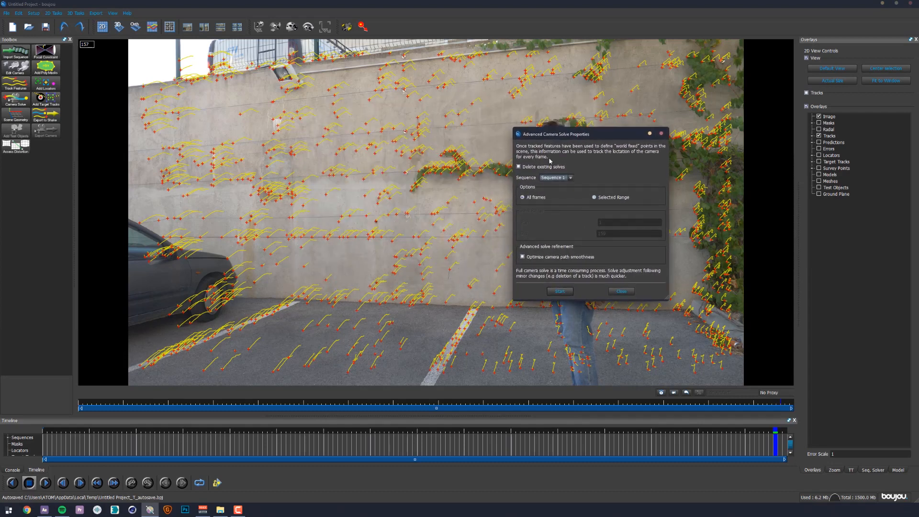
left_click(559, 292)
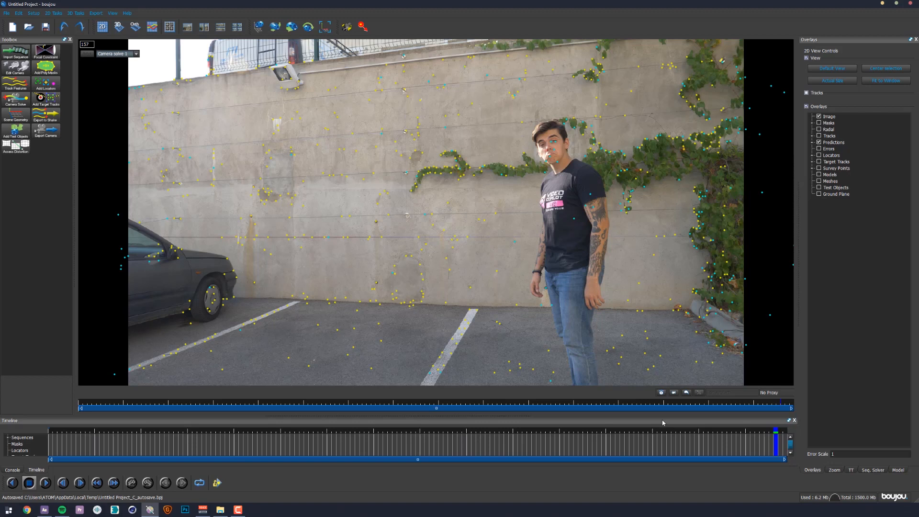
left_click_drag(255, 350, 295, 366)
left_click(380, 238)
left_click_drag(277, 367, 307, 352)
left_click_drag(282, 224, 267, 244)
left_click_drag(344, 317, 362, 338)
- Run Solve Adjust on Camera solve 1 for all imagery and scrub through the shot to check the tracking points
left_click(82, 15)
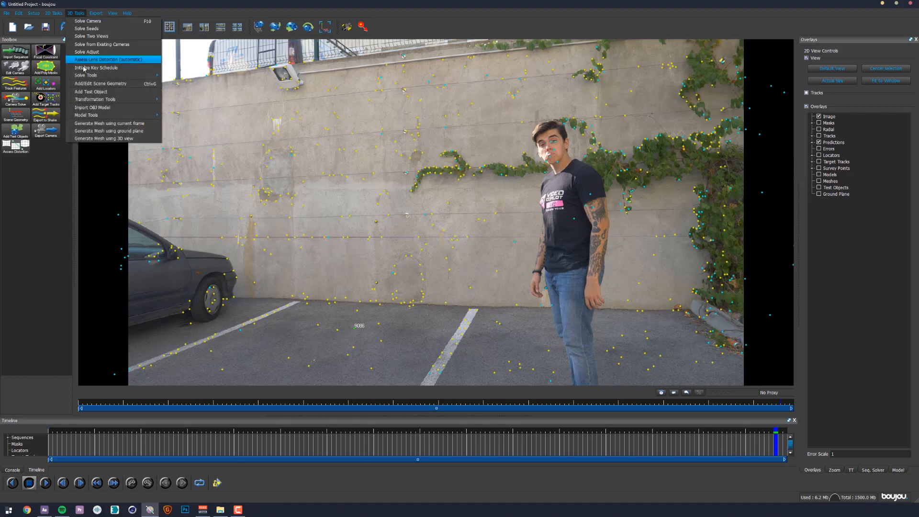
mouse_move(85, 76)
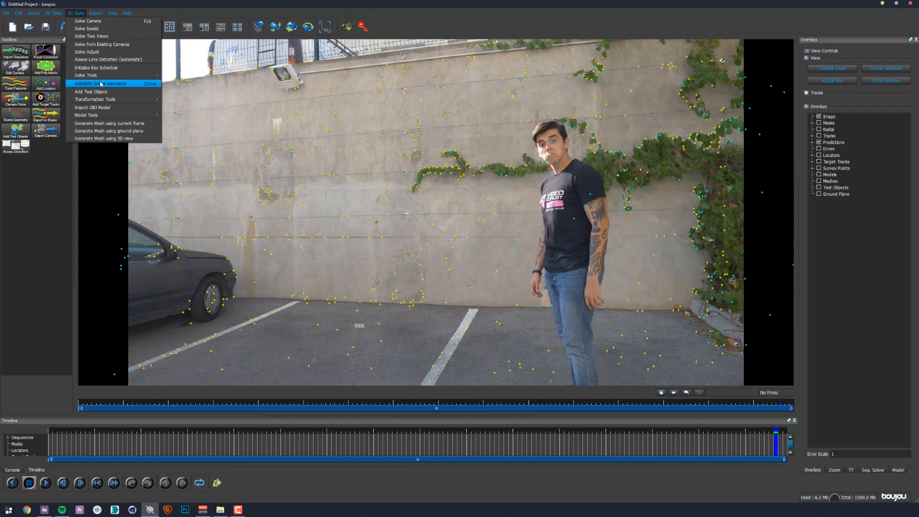
left_click(115, 52)
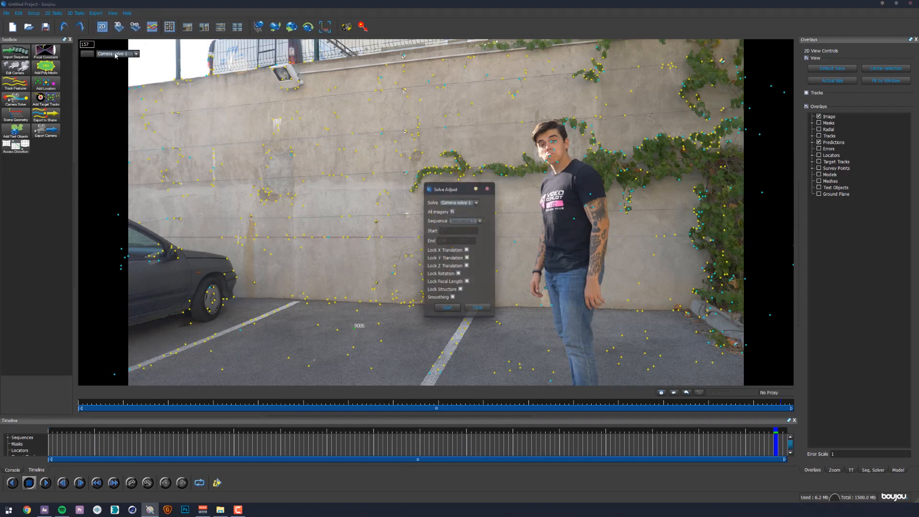
left_click(447, 309)
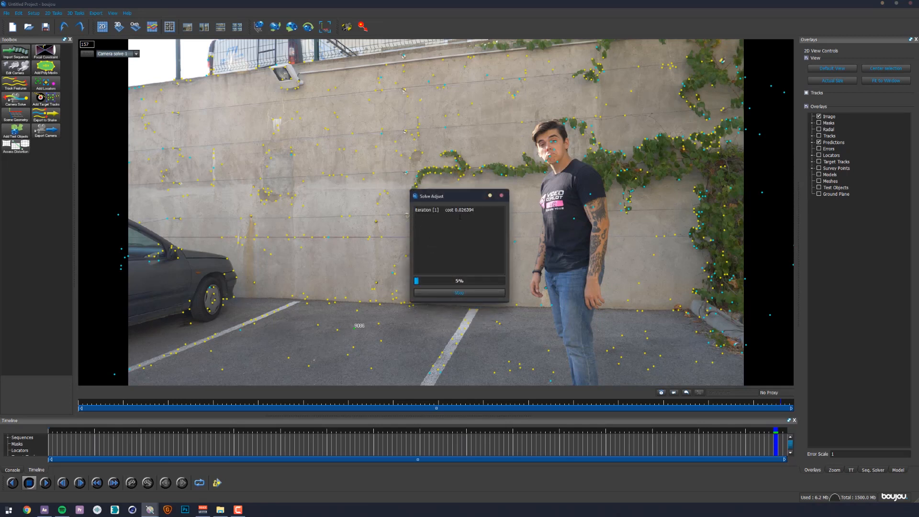
left_click_drag(457, 210, 462, 210)
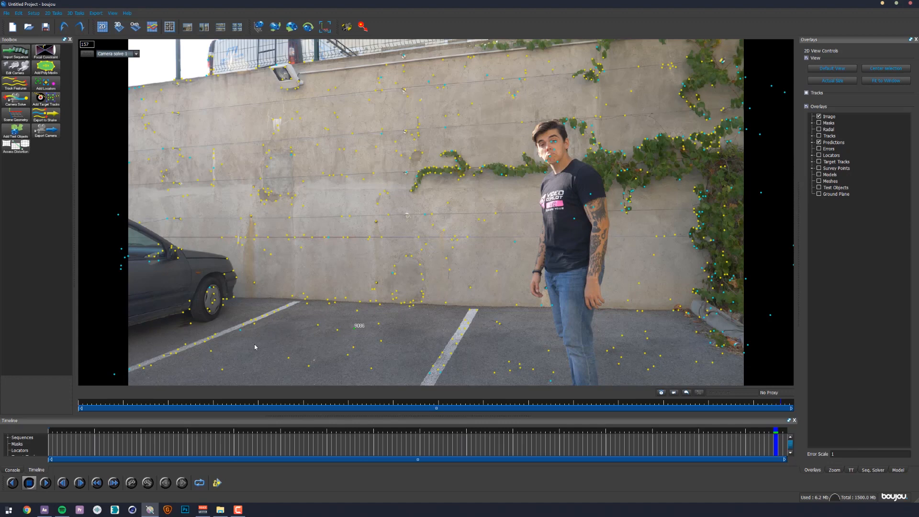
left_click(97, 408)
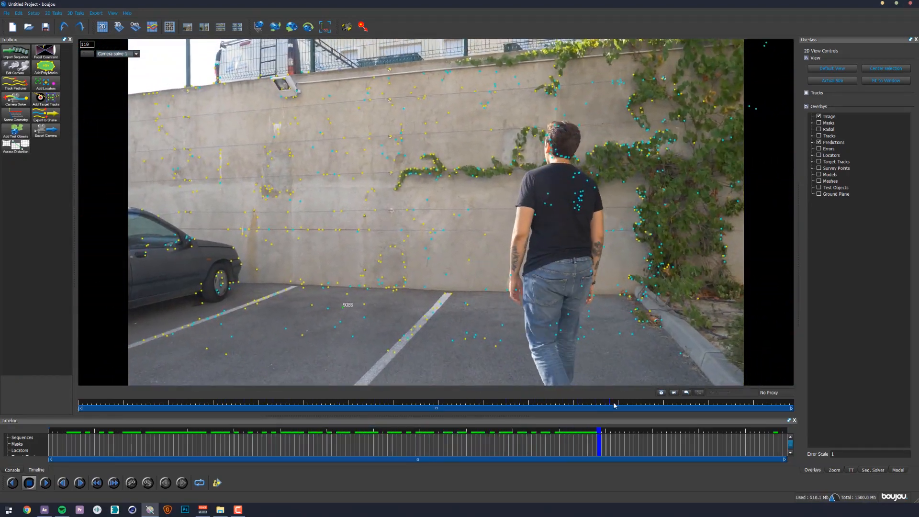
left_click_drag(614, 407, 250, 402)
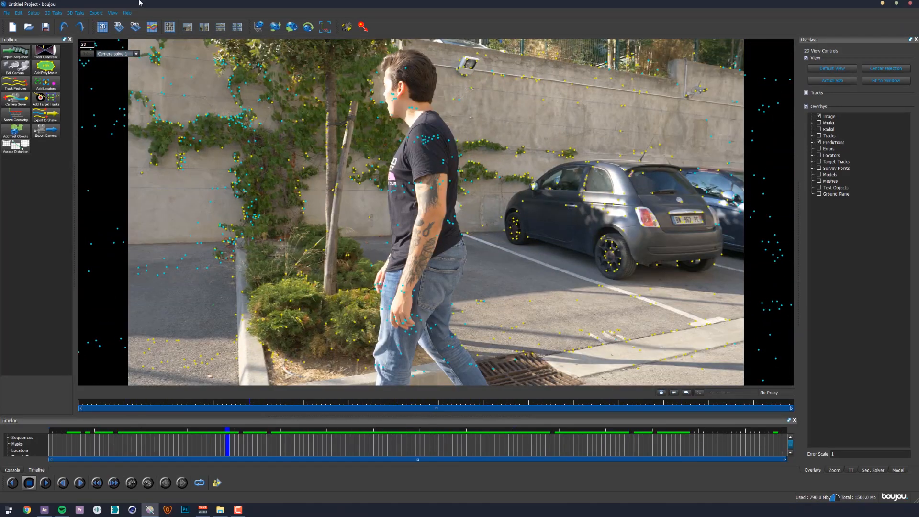
- Examine the solved camera and point cloud in the 3D view, orbiting around it, and return to the 2D view
left_click(118, 27)
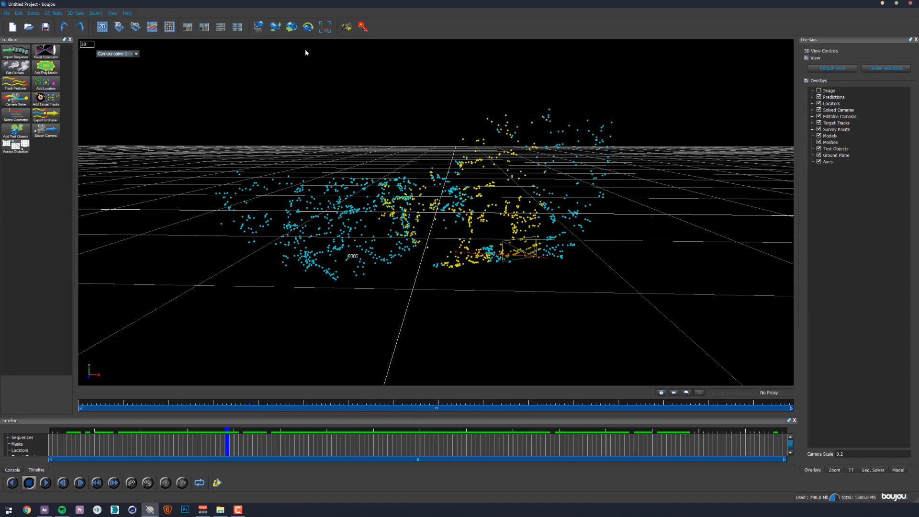
left_click_drag(410, 150, 400, 121)
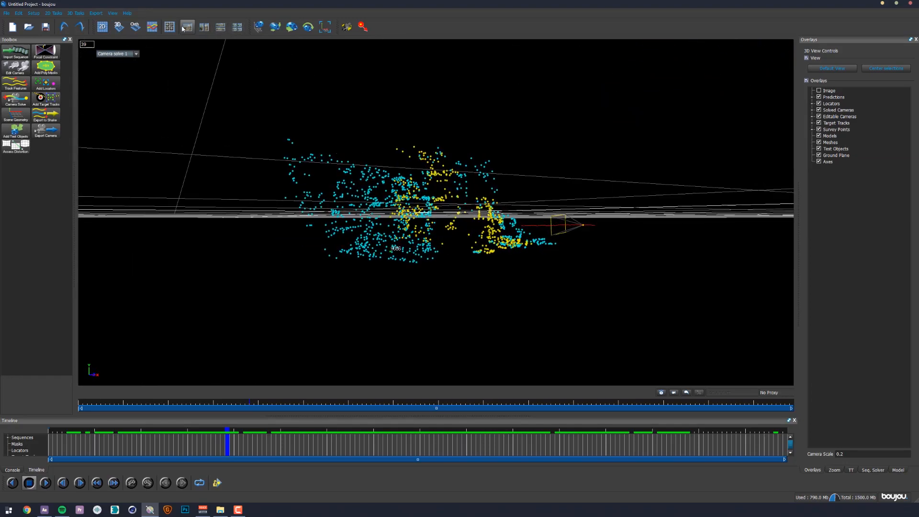
left_click(106, 25)
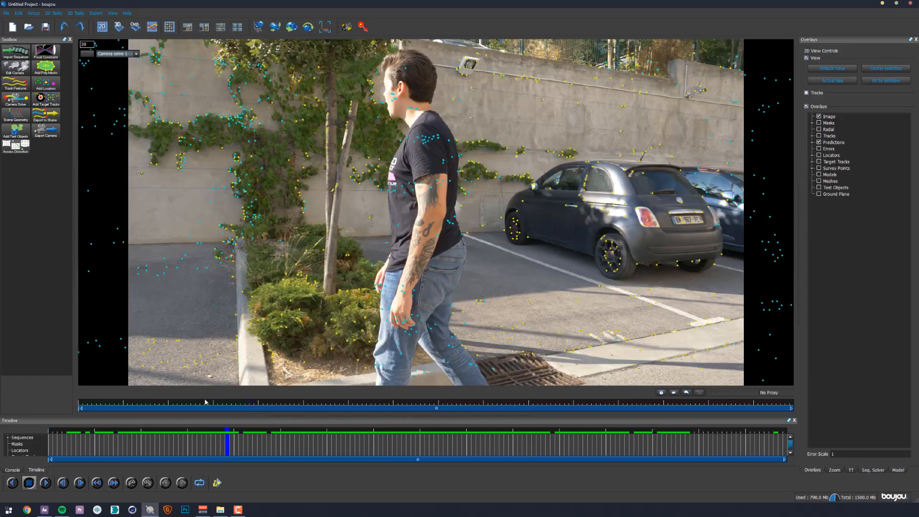
- Select the tracking points on the parking ground at frame 122 and add a coordinate frame hint in Scene Geometry
left_click(221, 402)
left_click_drag(276, 409, 622, 410)
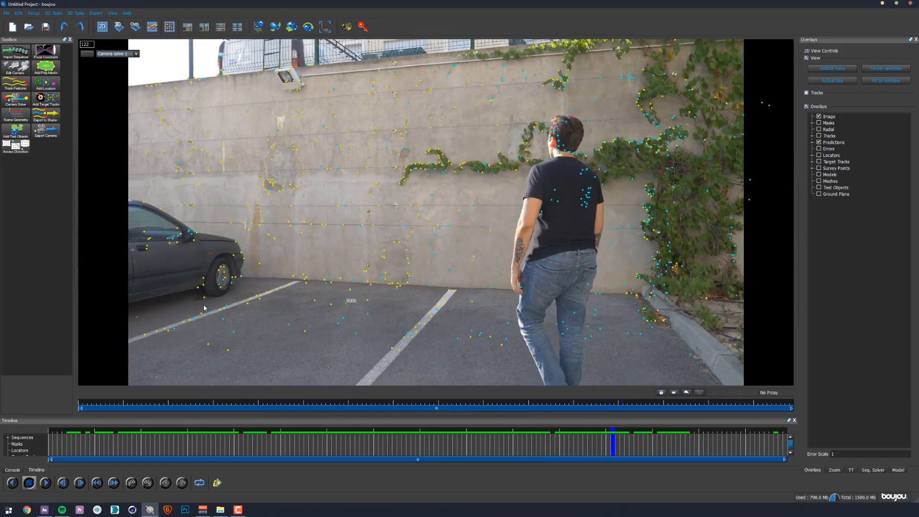
left_click_drag(177, 302, 435, 370)
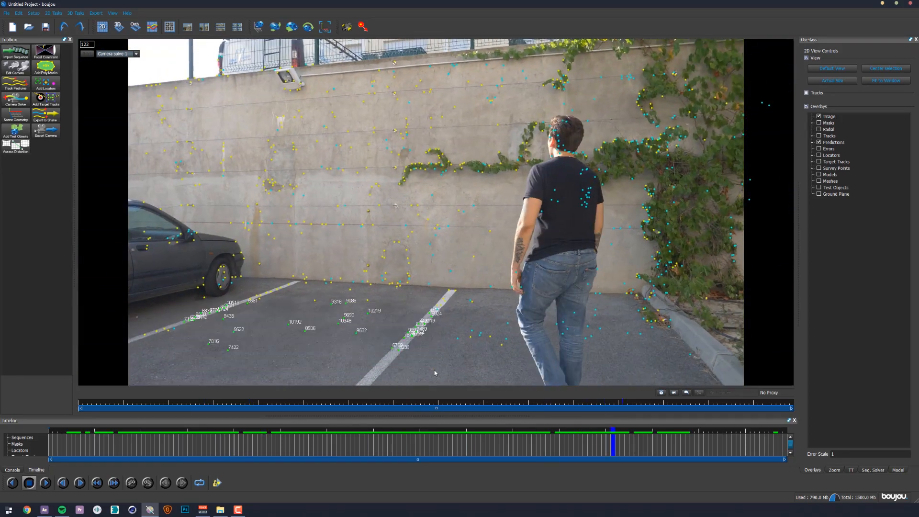
left_click(19, 117)
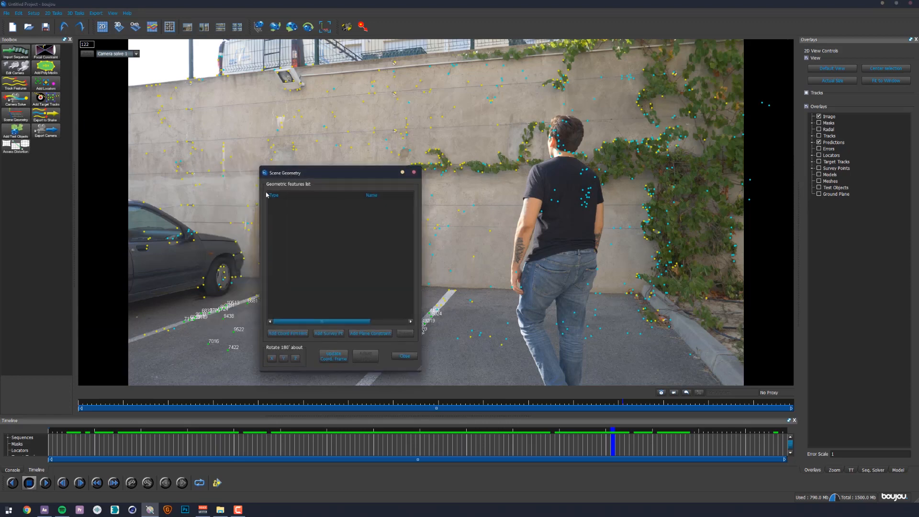
left_click(284, 334)
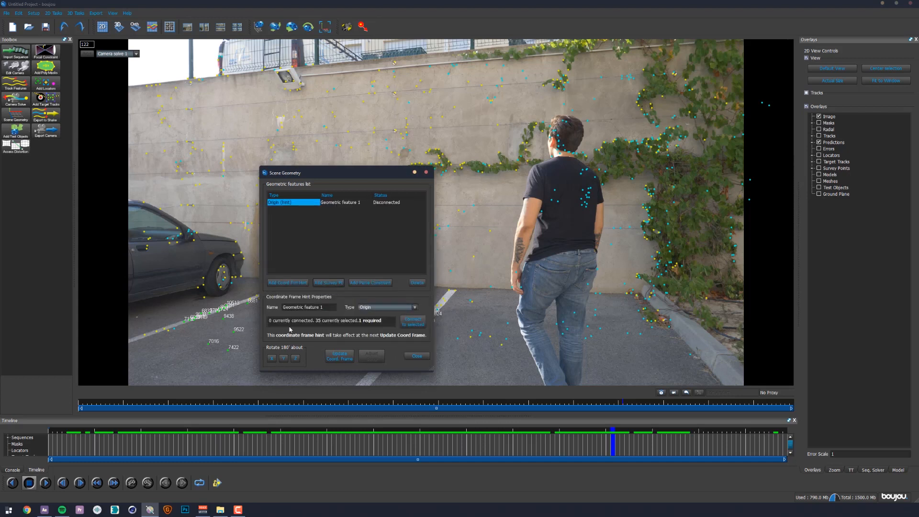
- Set the hint's type to z-x plane, connect it to the selected ground tracks and close Scene Geometry
left_click(367, 308)
left_click(365, 307)
left_click_drag(369, 166, 597, 166)
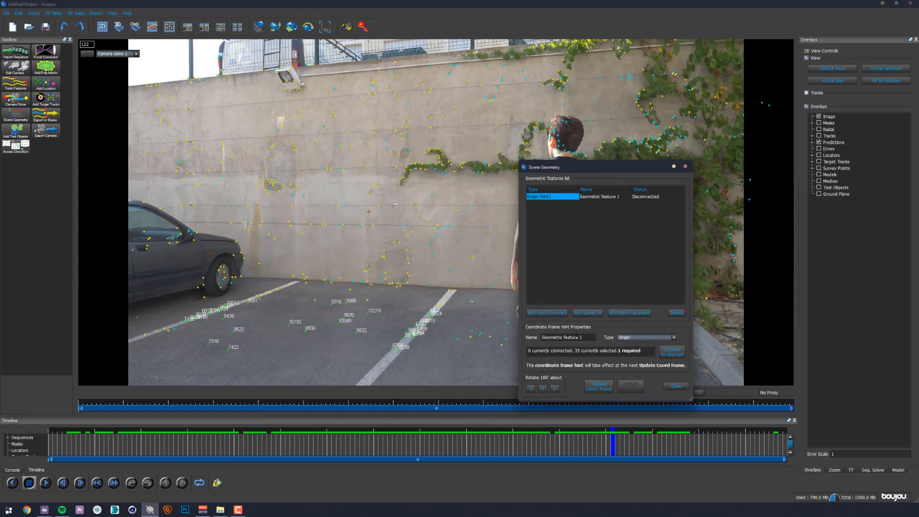
left_click(637, 337)
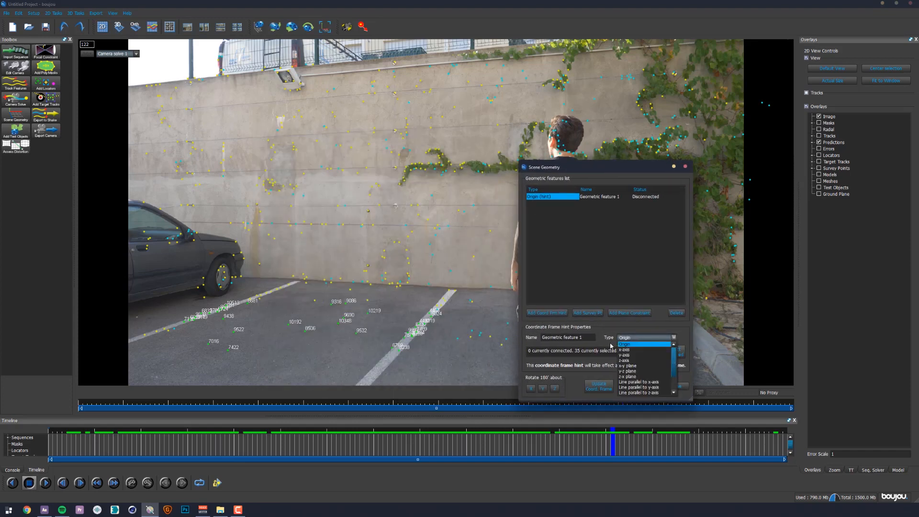
left_click(629, 377)
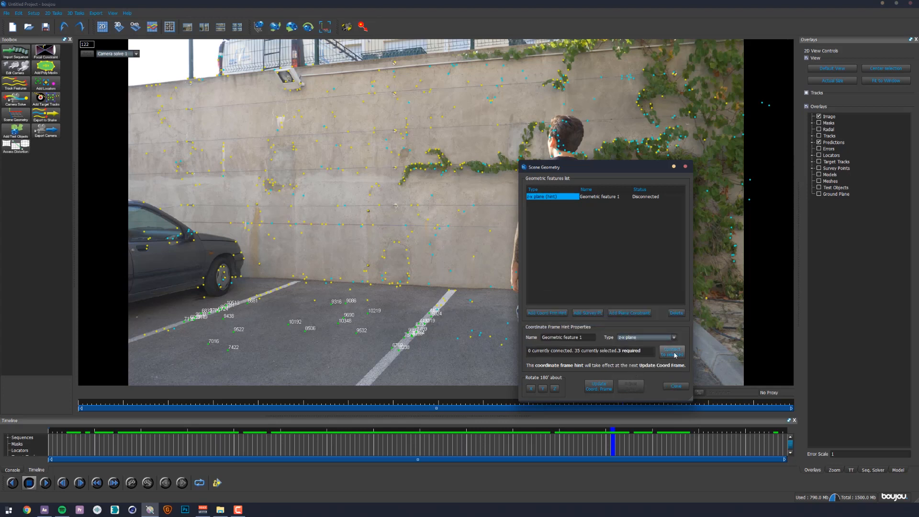
left_click(672, 353)
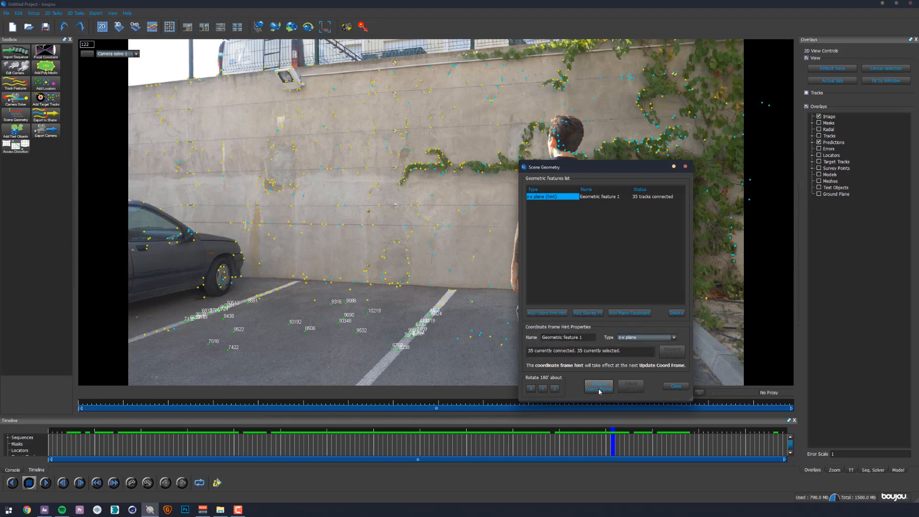
left_click(676, 386)
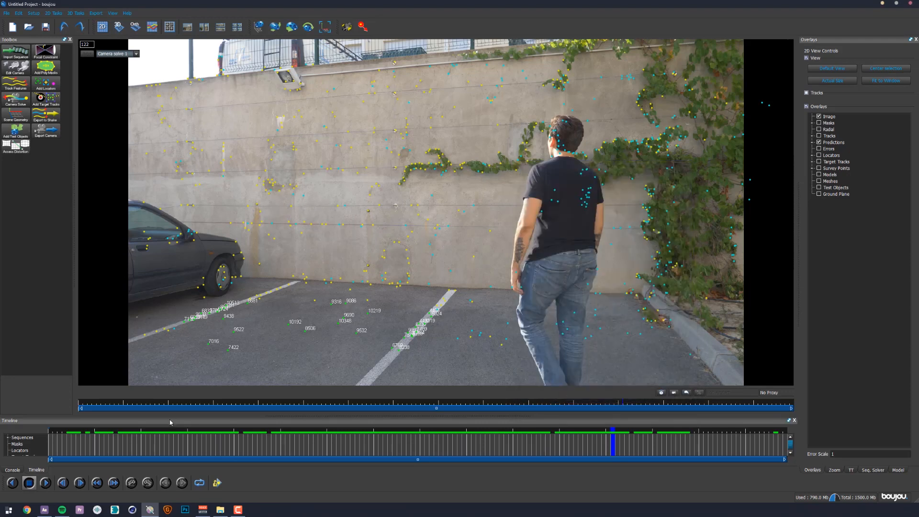
left_click(321, 355)
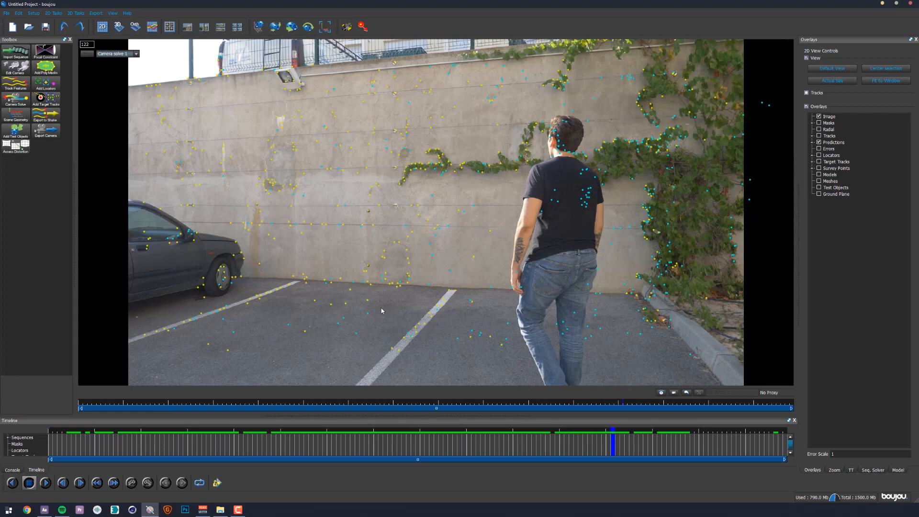
- Add an Origin coordinate frame hint connected to a single tracking point on the central parking line at frame 115
left_click_drag(180, 404, 593, 405)
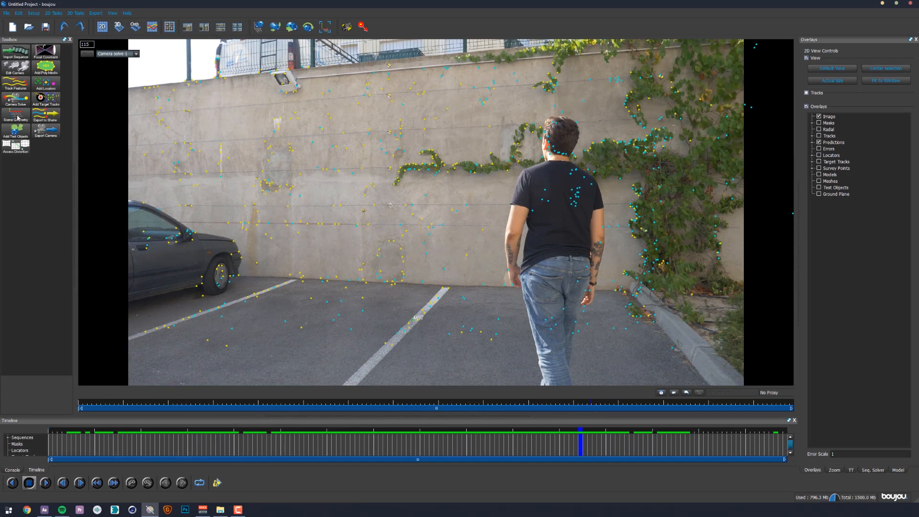
left_click(17, 117)
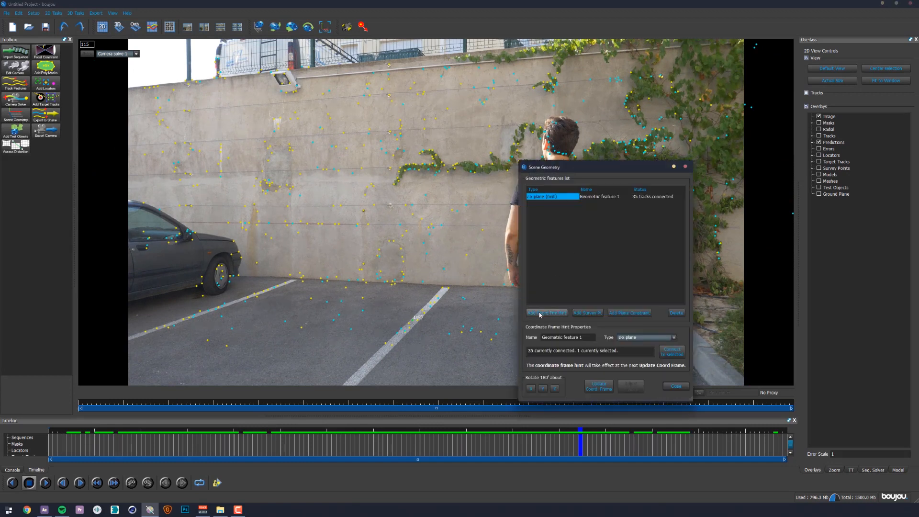
left_click(535, 313)
left_click(631, 341)
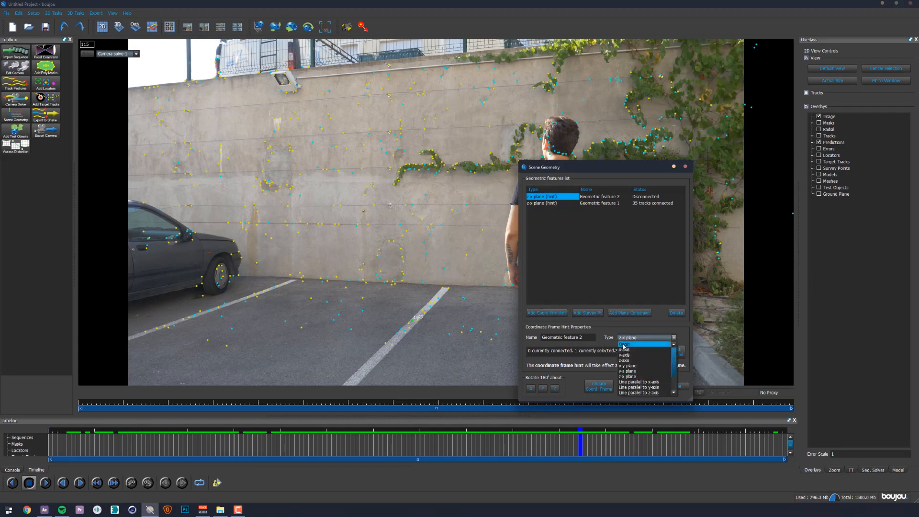
left_click(624, 345)
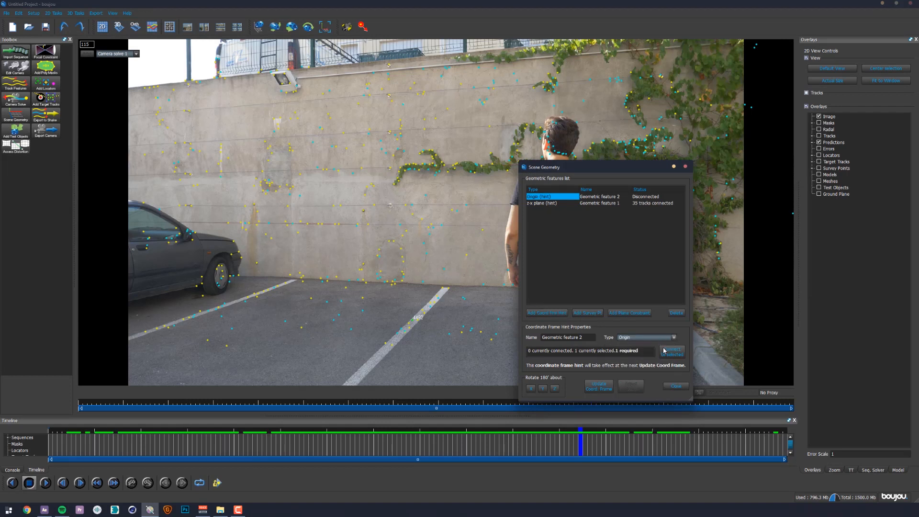
left_click(672, 351)
left_click(675, 386)
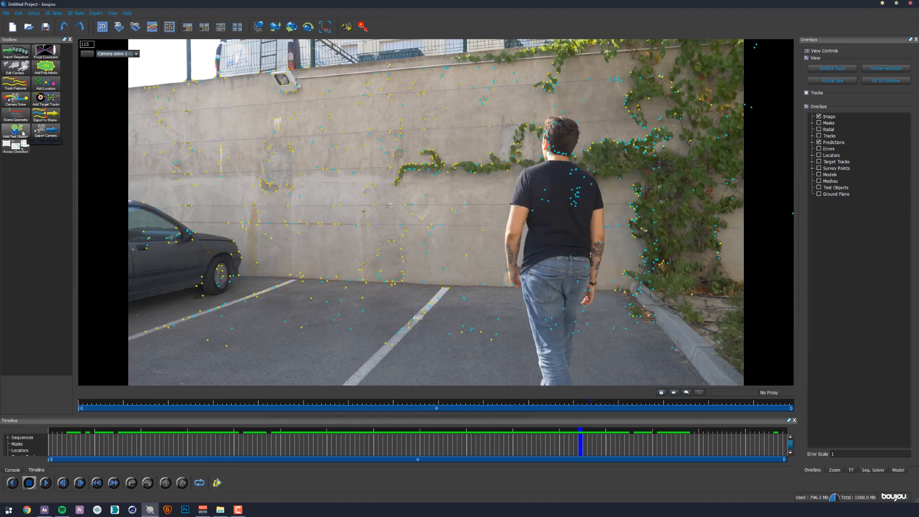
- Add a Ladybird test object to the scene
left_click(20, 134)
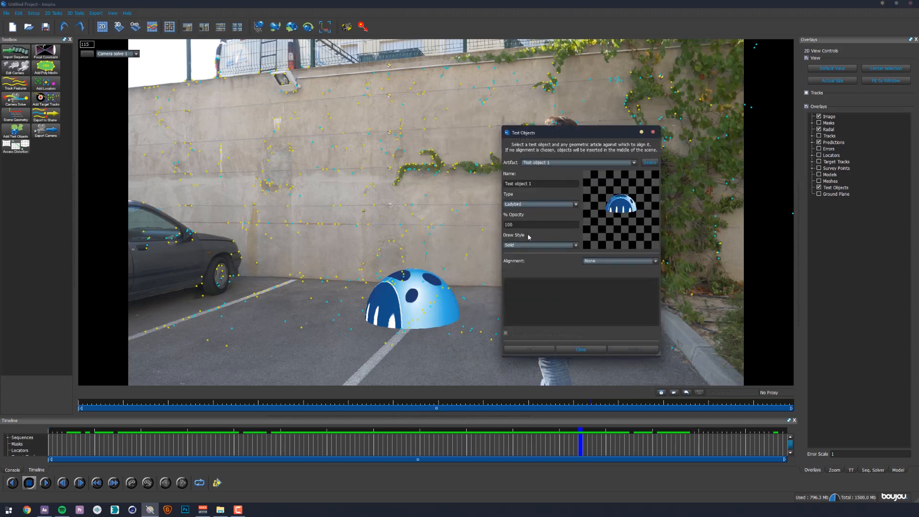
left_click(527, 205)
left_click(524, 232)
- Try the Cube, Plane and Sphere types for the test object and return it to Ladybird
left_click(527, 204)
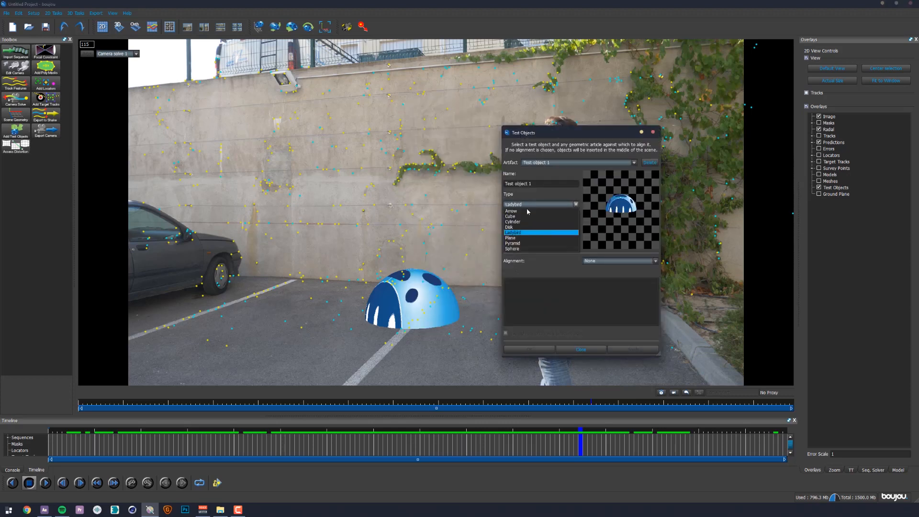
left_click(527, 216)
left_click(528, 204)
left_click(517, 237)
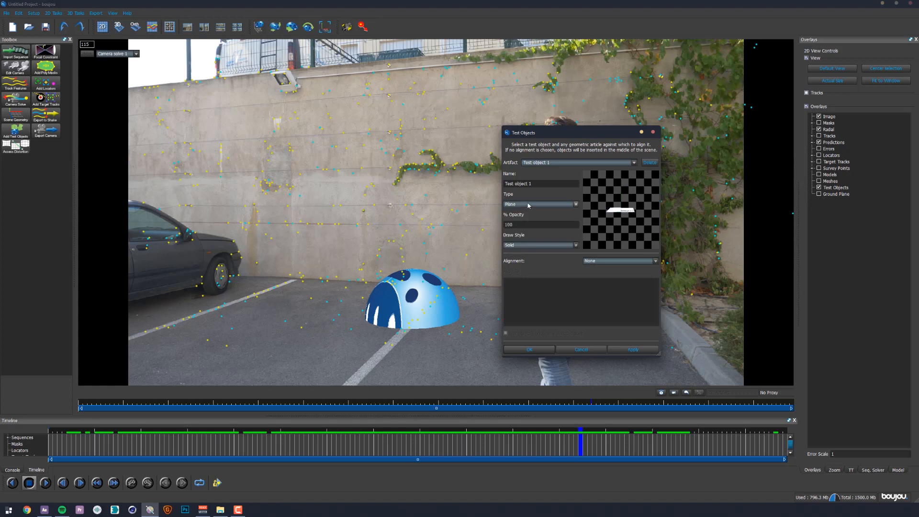
left_click(529, 204)
left_click(513, 249)
left_click(528, 204)
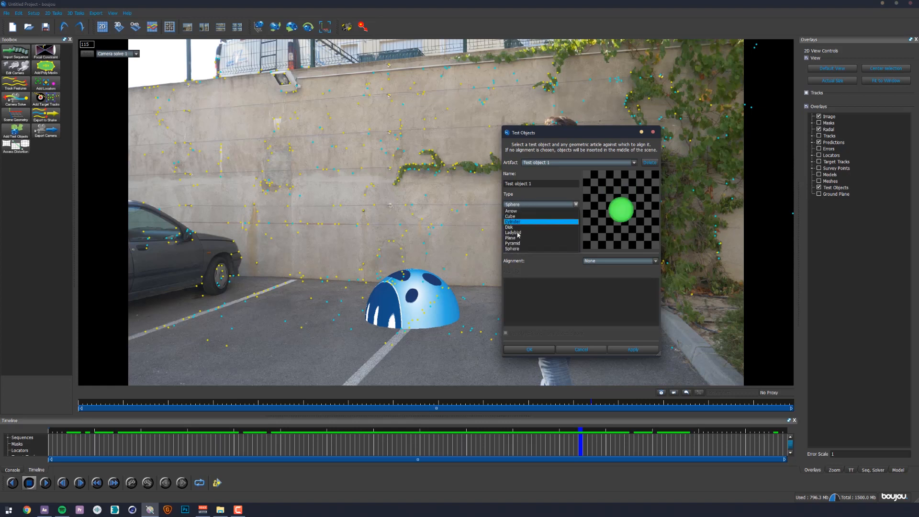
left_click(515, 233)
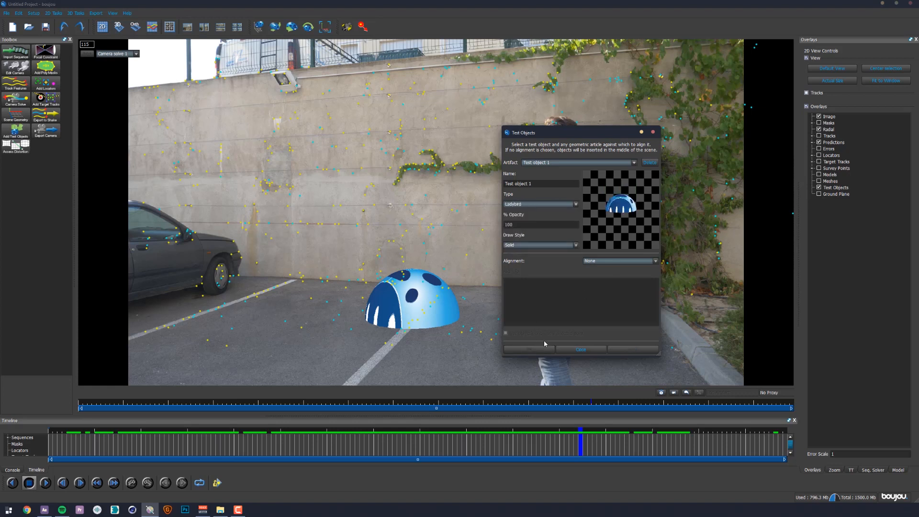
- Close the test object settings and scrub through the shot to check how the ladybird follows the ground
left_click(580, 349)
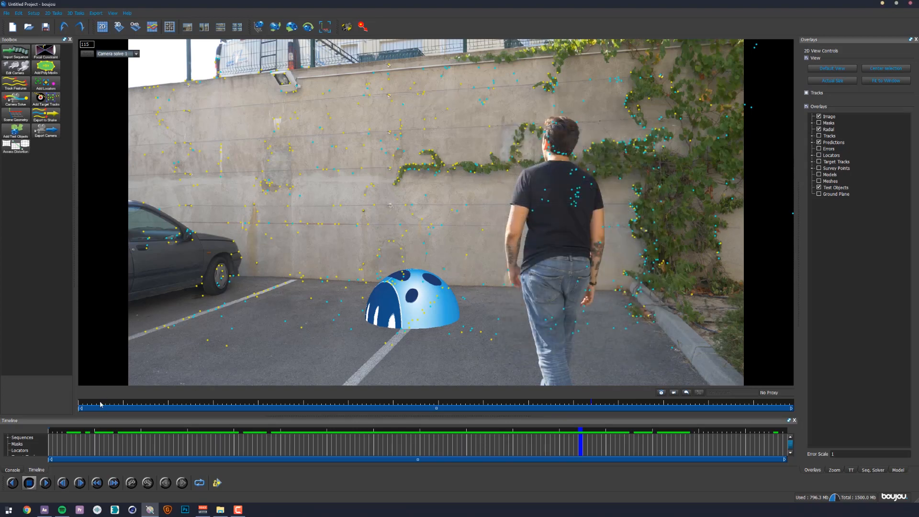
mouse_move(98, 407)
left_mouse_down()
mouse_move(766, 407)
mouse_move(724, 422)
mouse_move(587, 403)
left_mouse_up()
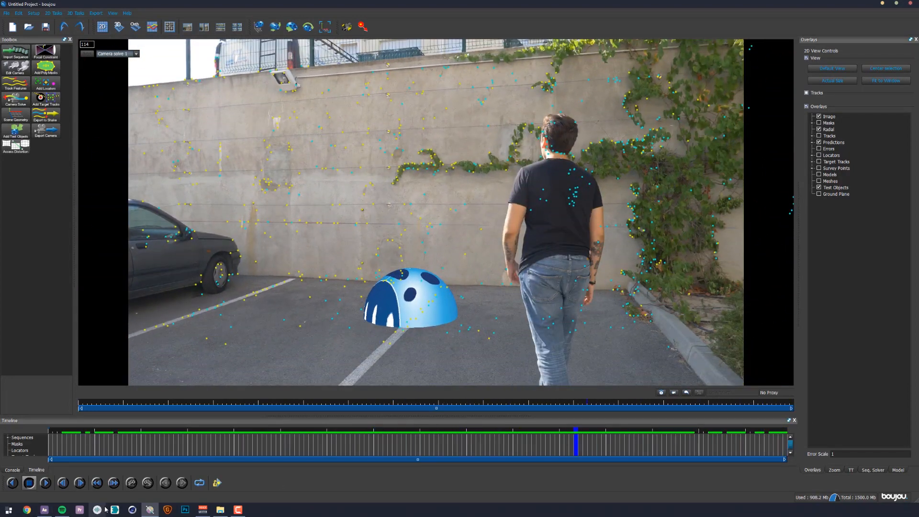
mouse_move(587, 403)
left_mouse_down()
mouse_move(313, 408)
mouse_move(790, 409)
mouse_move(378, 406)
mouse_move(623, 405)
left_mouse_up()
- Start a camera export for Camera solve 1 with 3D Studio Max (*.ms) as the export type
left_click(45, 131)
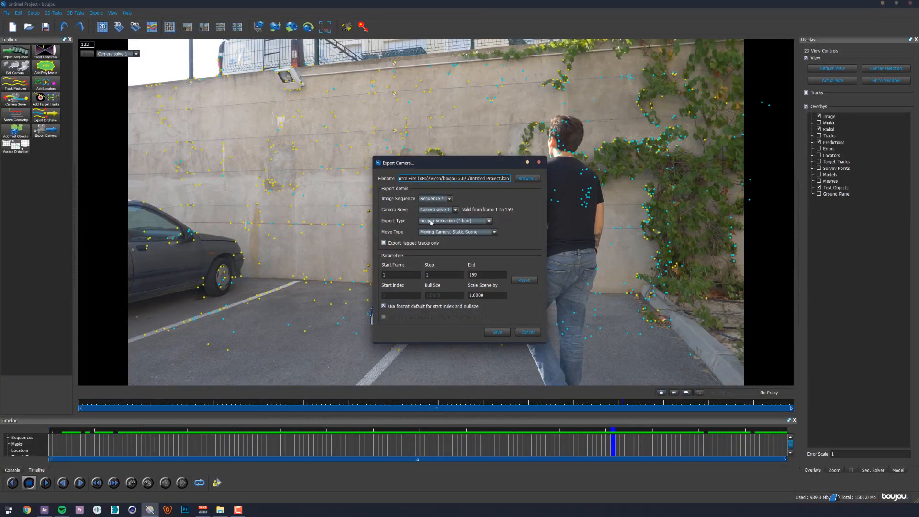
left_click(431, 221)
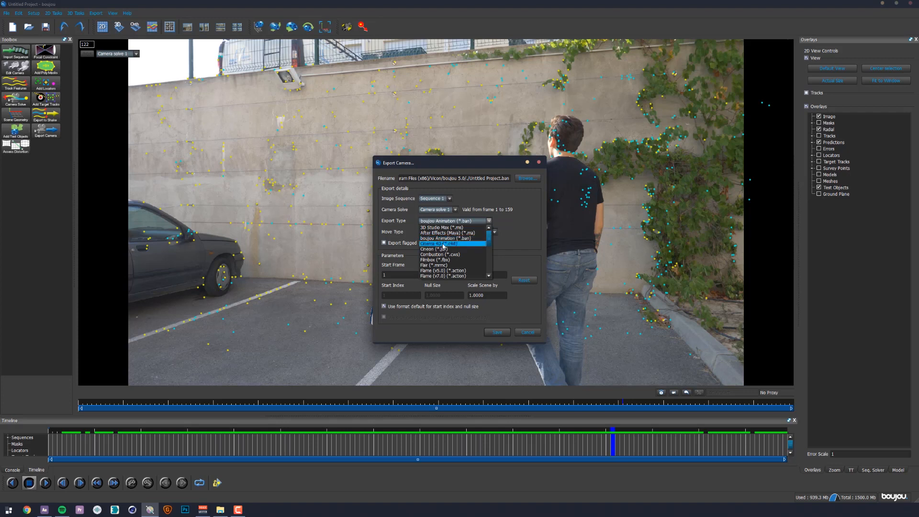
scroll(443, 248, "down", 5)
scroll(442, 247, "up", 5)
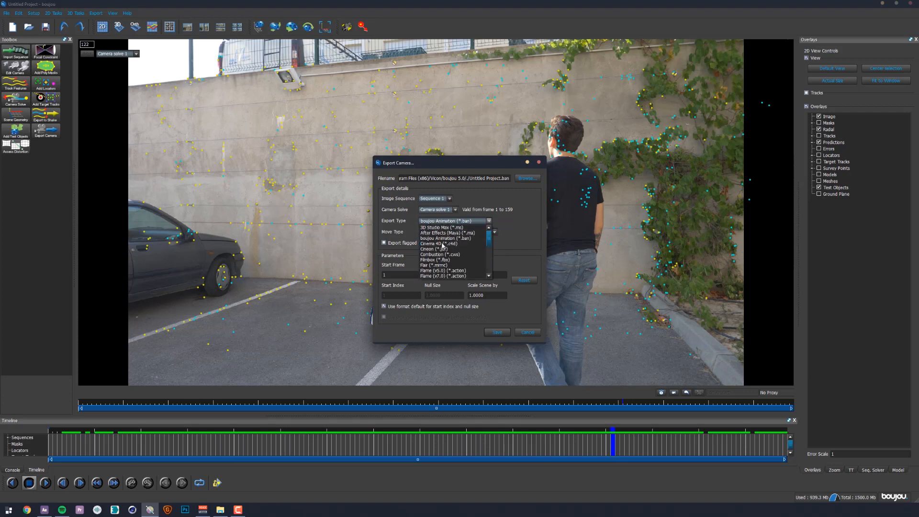
left_click(425, 233)
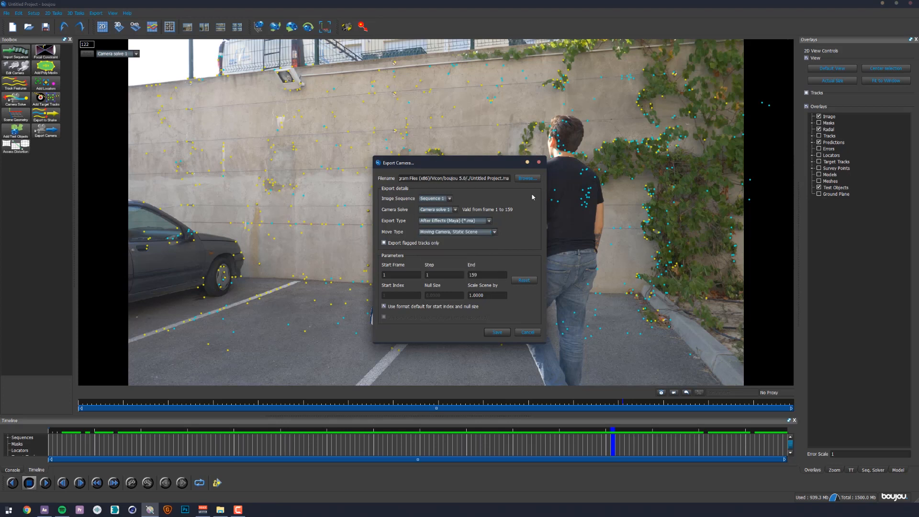
left_click(458, 224)
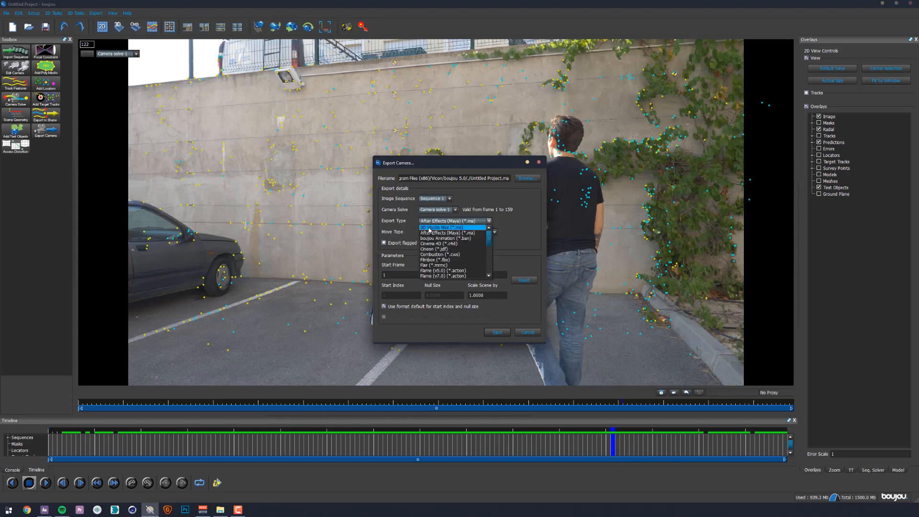
left_click(429, 228)
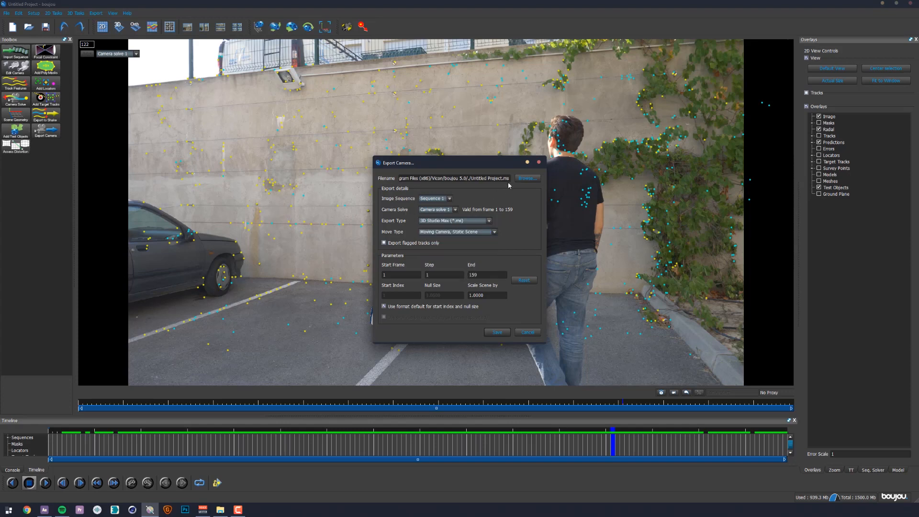
- Set the export destination to the desktop with the file name TRACKING
left_click(527, 178)
scroll(402, 220, "up", 1)
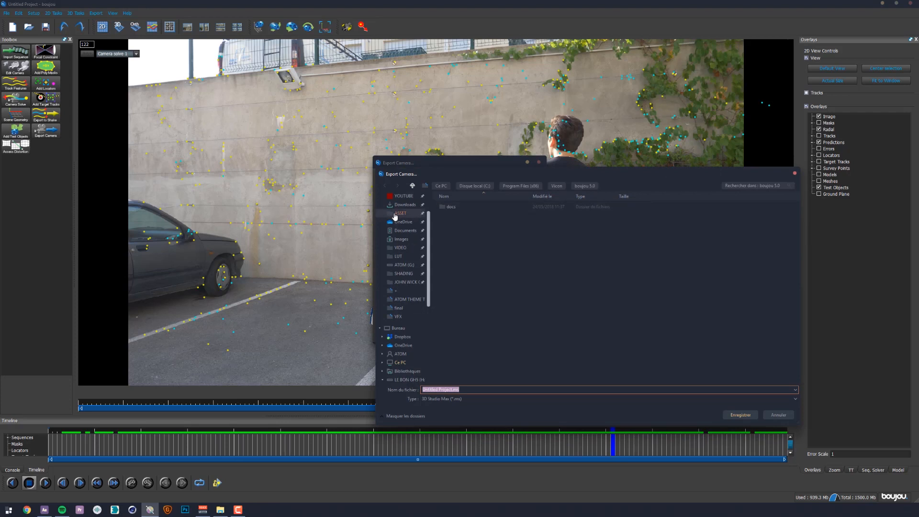
left_click(401, 216)
scroll(517, 239, "down", 1)
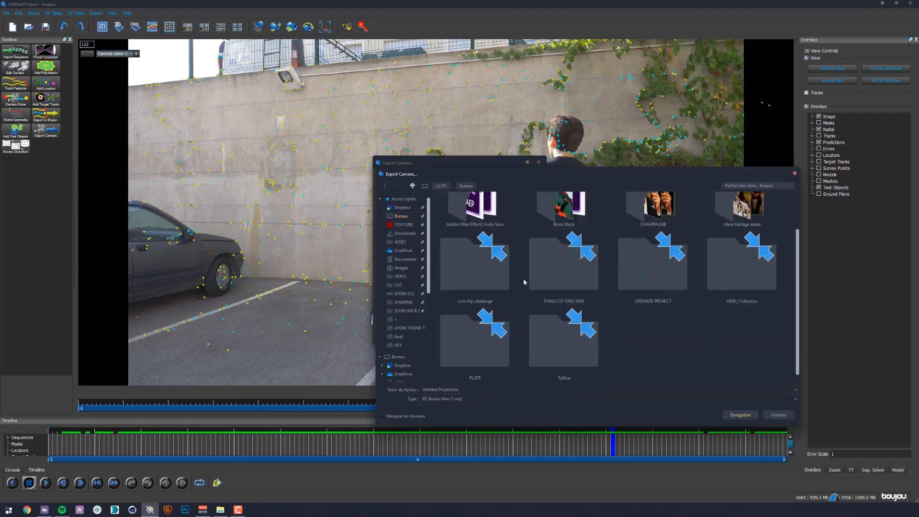
left_click(477, 390)
type("TRAC")
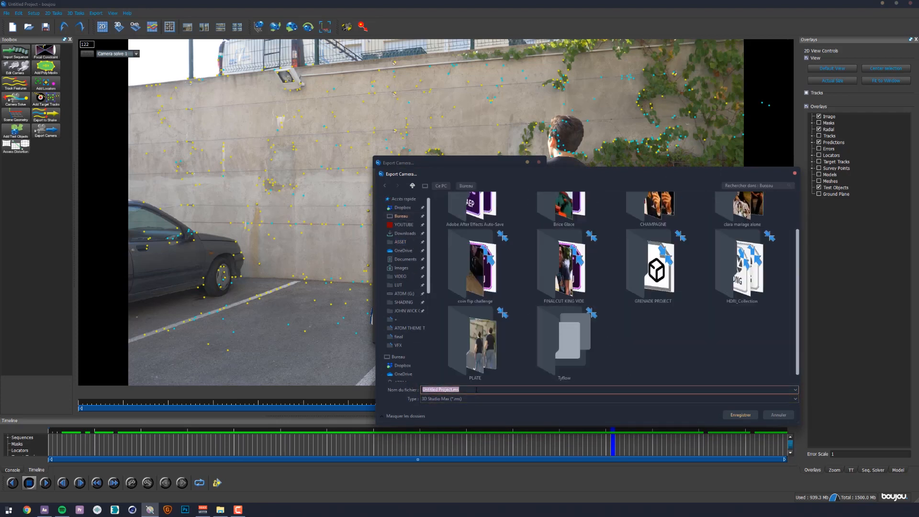
type("KING")
key("Return")
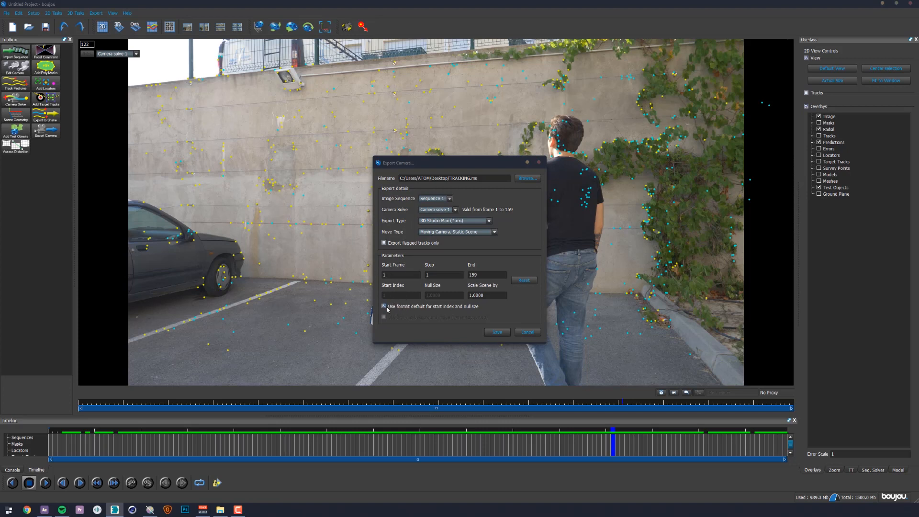
left_click(445, 307)
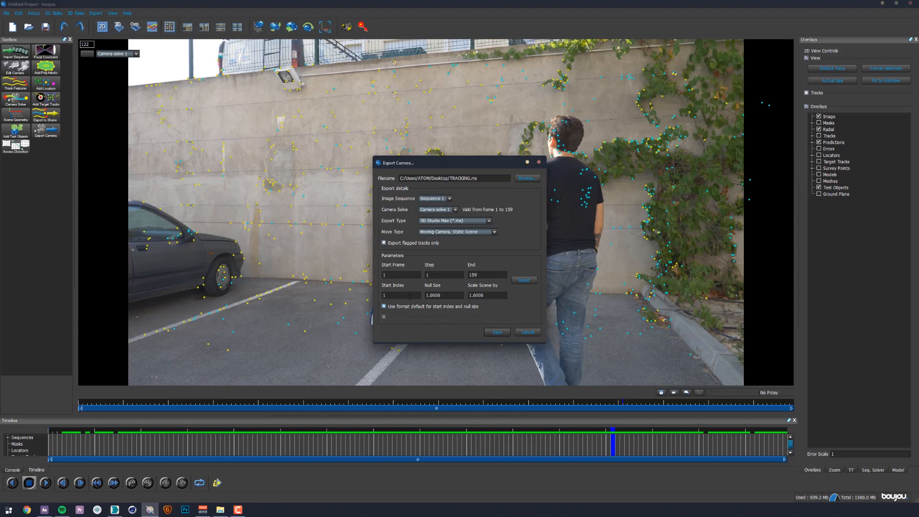
double_click(388, 277)
type("0")
double_click(487, 295)
type("20")
left_click(481, 276)
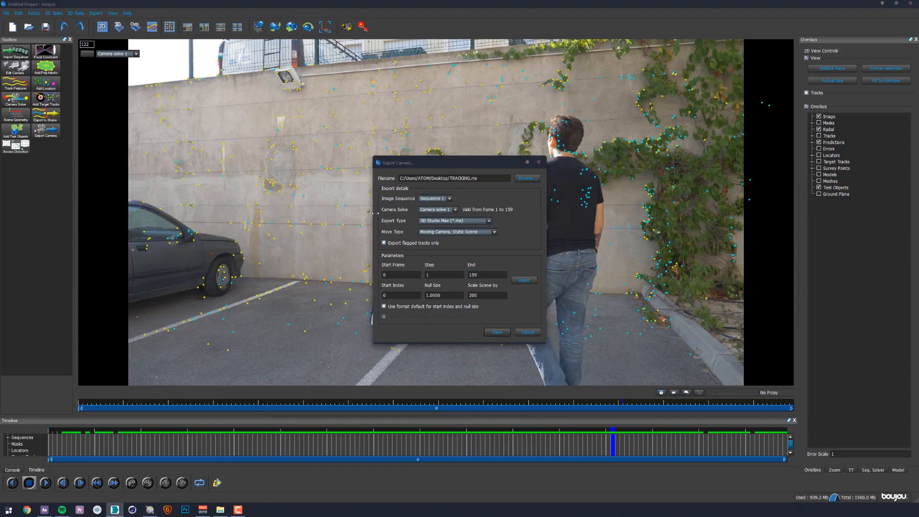
left_click(527, 333)
- Go to frame 104, select six track points on the ground and concrete wall, and flag them for export
left_click_drag(122, 403, 549, 359)
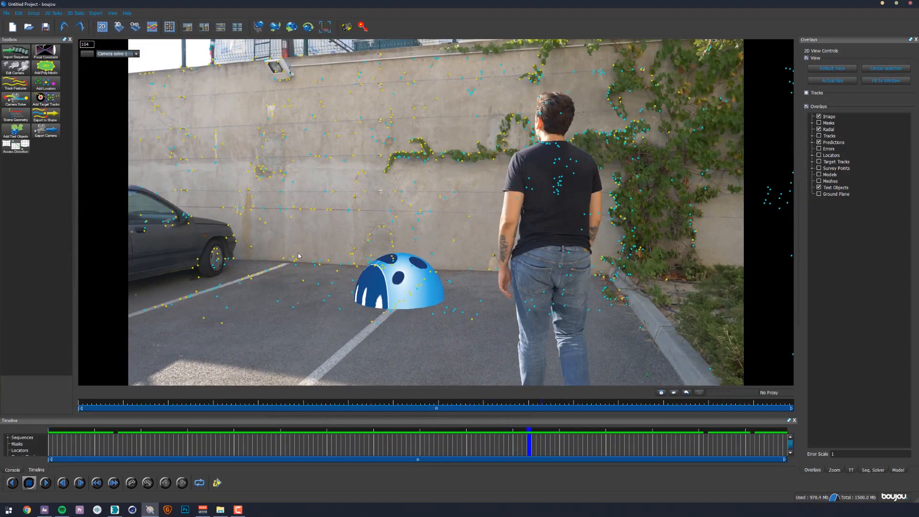
left_click(319, 264)
left_click(470, 269, "shift")
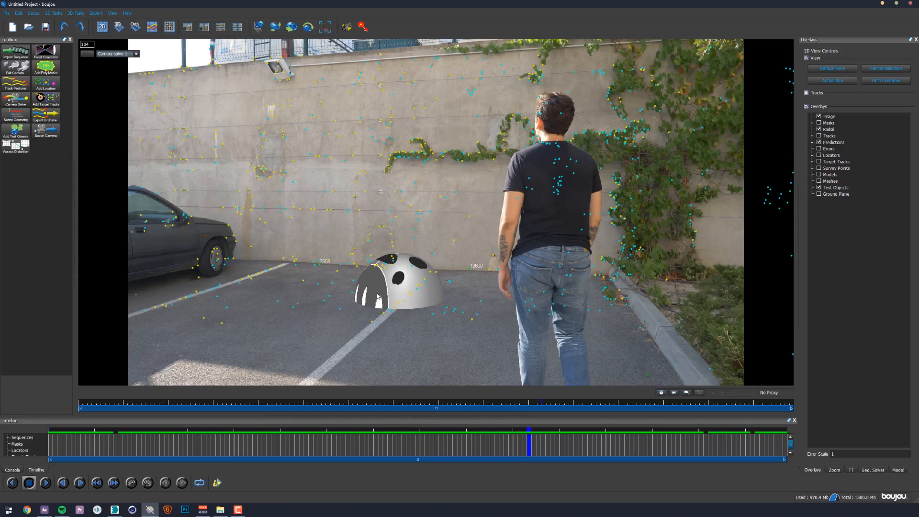
left_click(205, 318, "shift")
left_click(472, 318, "shift")
left_click(395, 139, "shift")
left_click(284, 138, "shift")
right_click(478, 321)
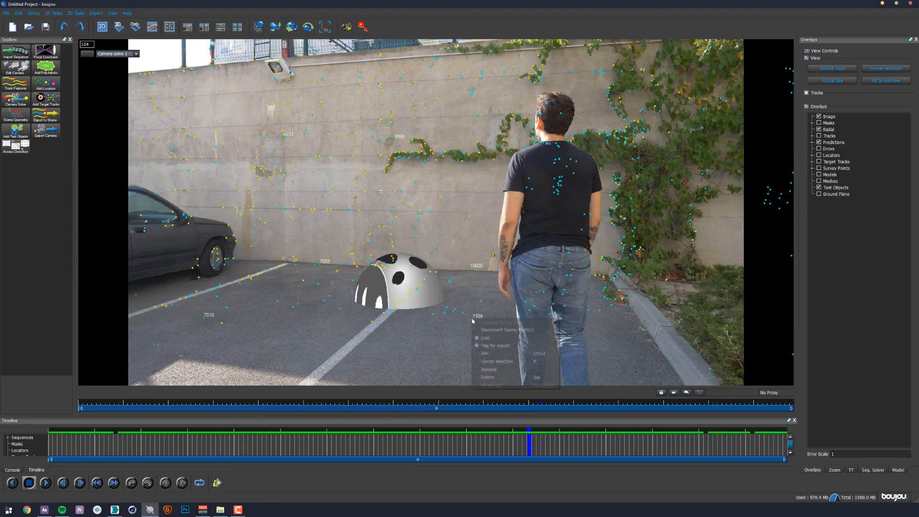
left_click(498, 346)
- Start a new camera export of type 3D Studio Max (*.ms) to the desktop with the file name TRACKING
left_click(46, 130)
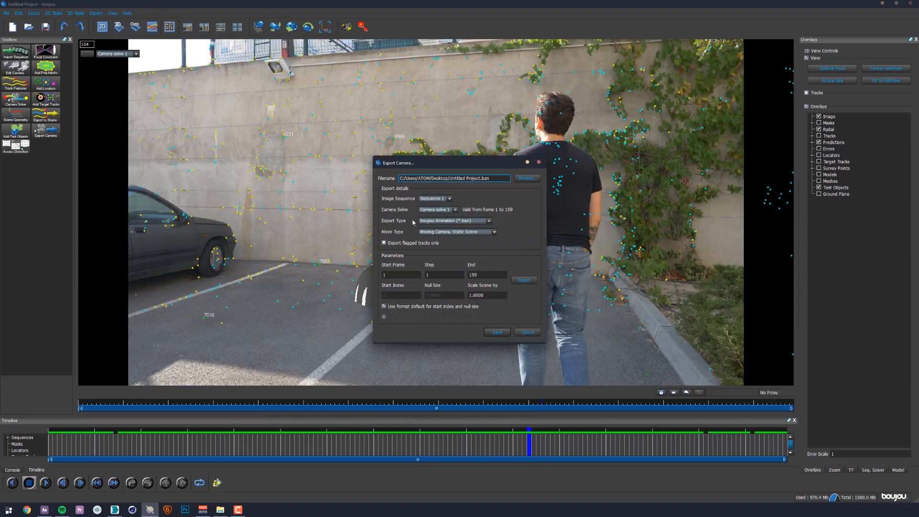
left_click(453, 221)
left_click(452, 228)
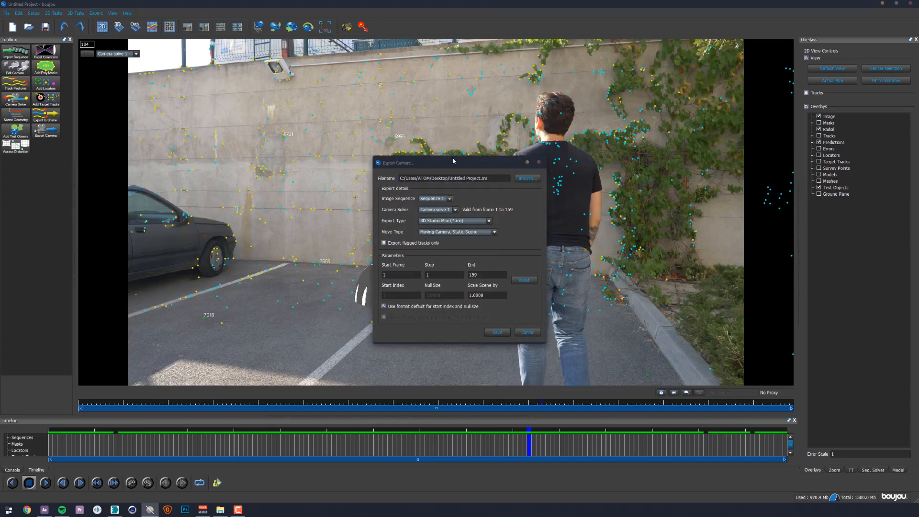
left_click(527, 178)
type("TRA")
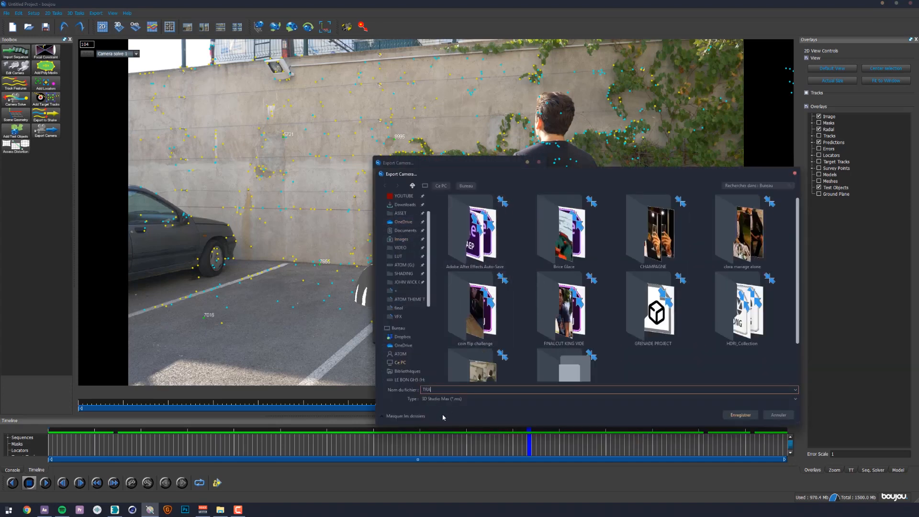
type("CKING")
key("Return")
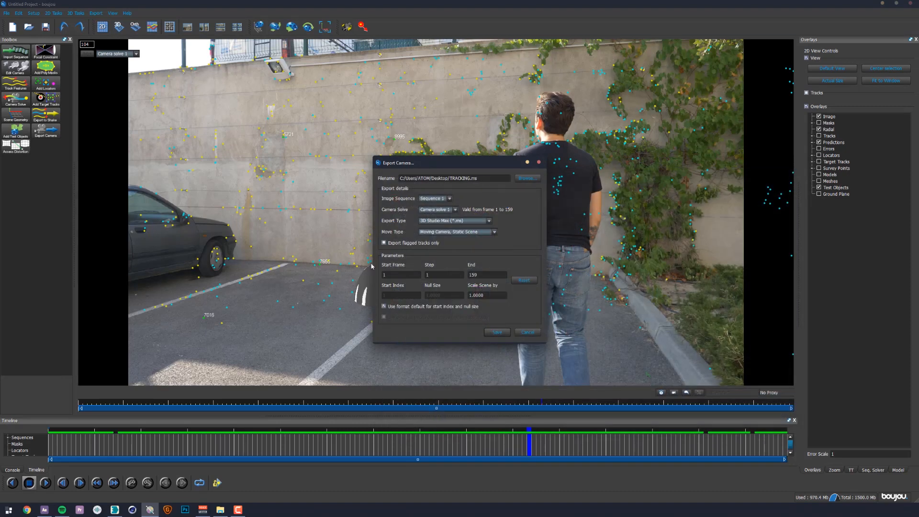
- Restrict the export to flagged tracks, disable the format defaults, scale the scene by 200 and save the file
left_click(384, 243)
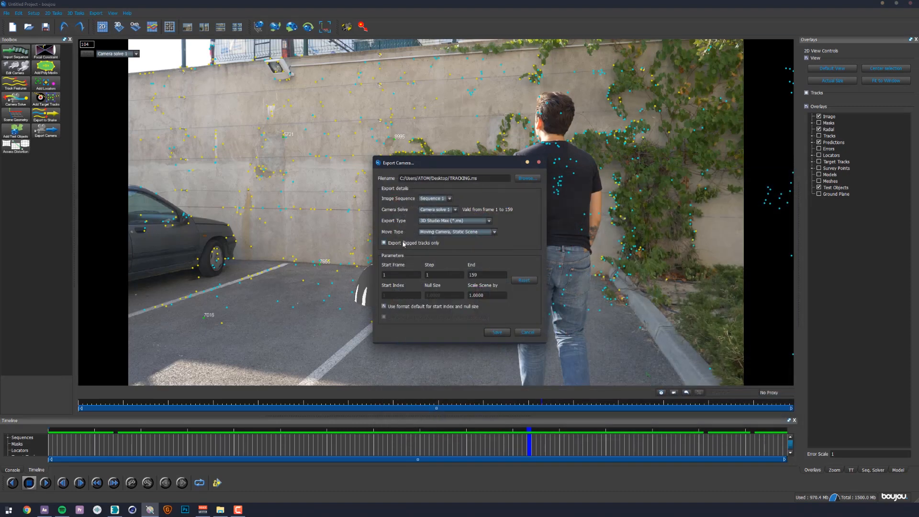
left_click(400, 307)
left_click(485, 296)
type("200")
left_click(503, 330)
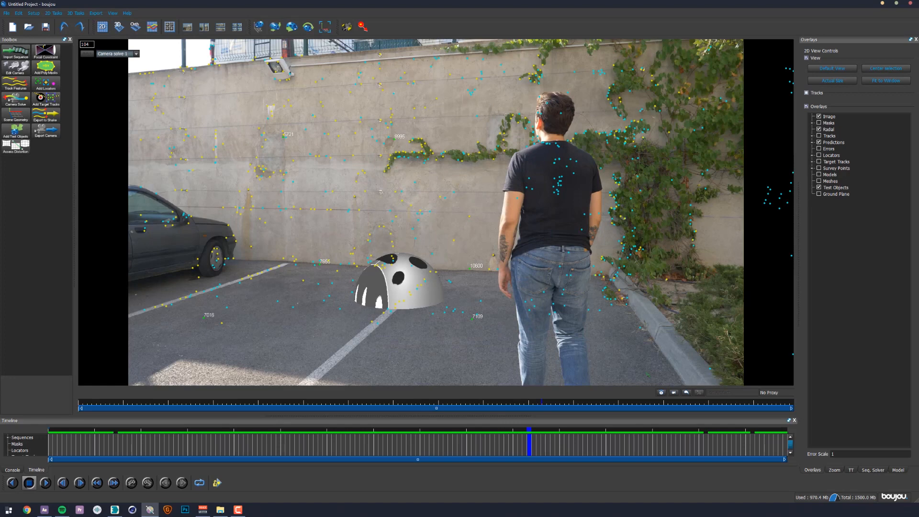
- Switch to 3ds Max and run the TRACKING.ms script from the desktop
left_click(114, 510)
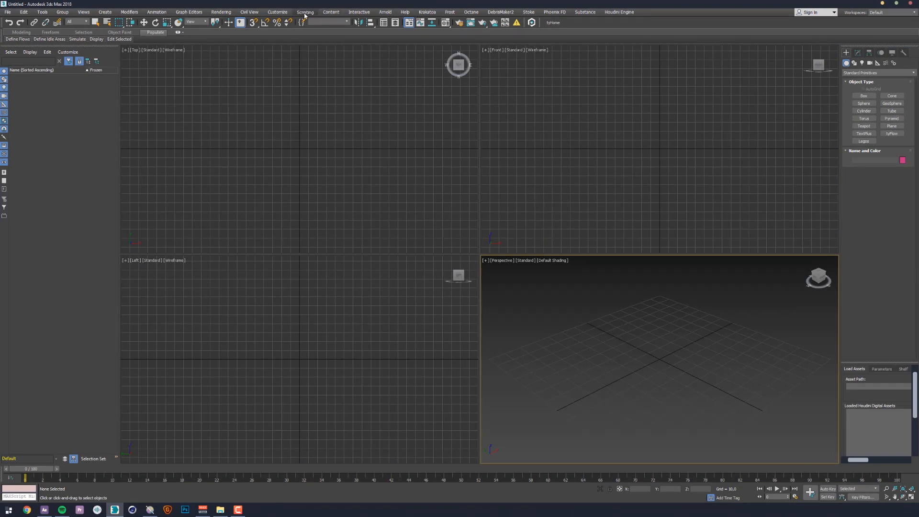
left_click(304, 13)
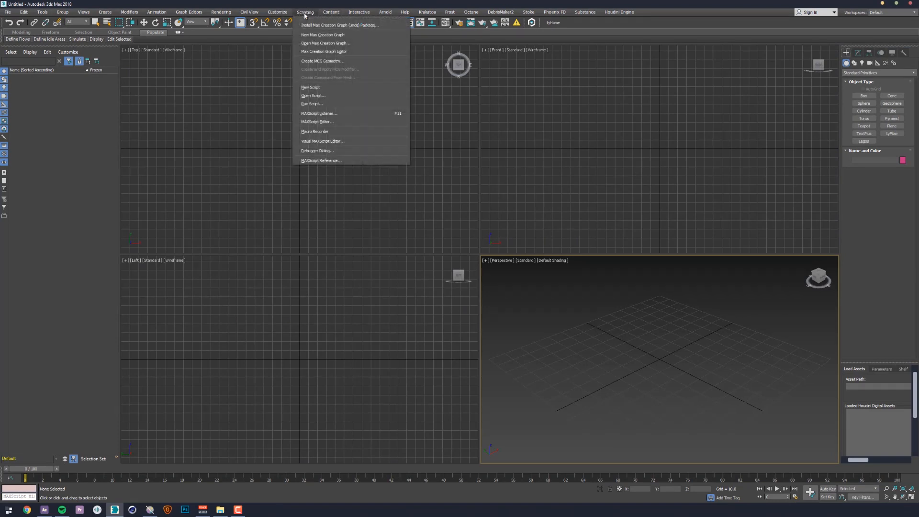
left_click(316, 106)
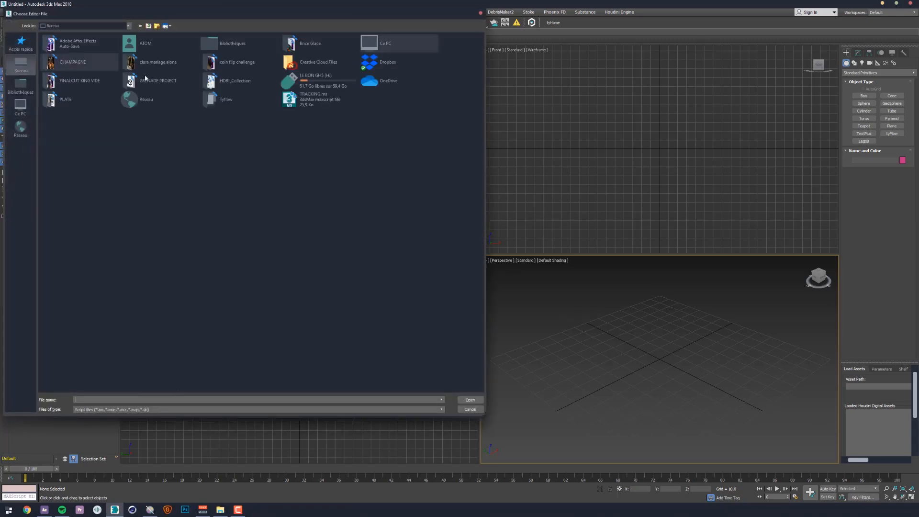
double_click(336, 105)
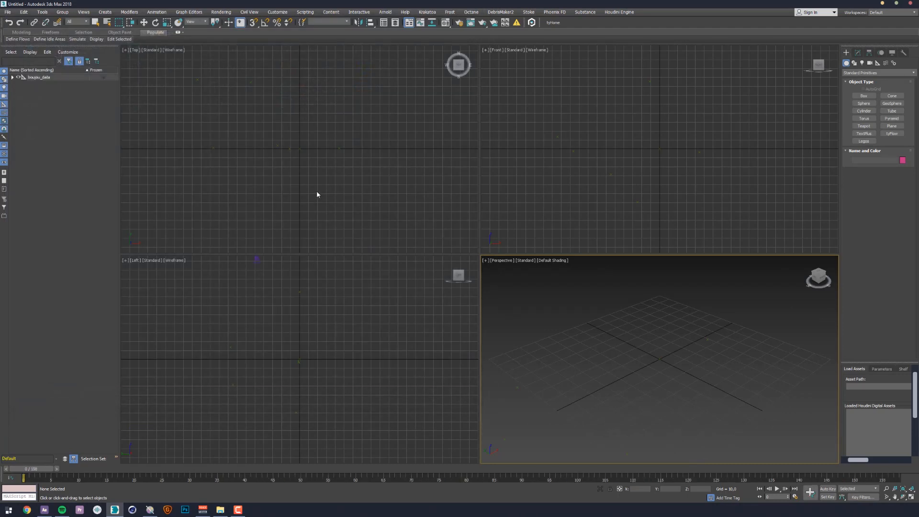
- Select all imported camera and reference point objects and rotate them upright with angle snap enabled
scroll(673, 394, "down", 2)
scroll(464, 373, "down", 2)
scroll(630, 390, "down", 1)
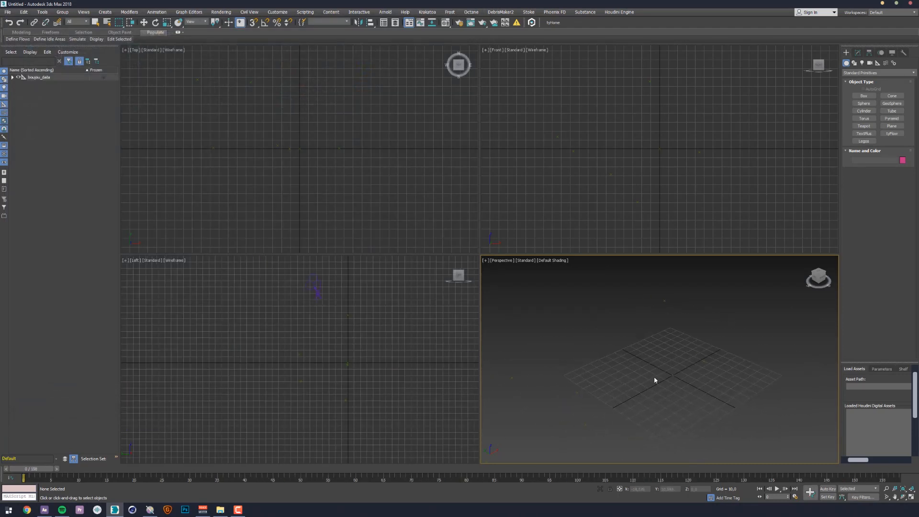
scroll(654, 377, "down", 4)
left_click_drag(657, 376, 681, 360)
key("ctrl+a")
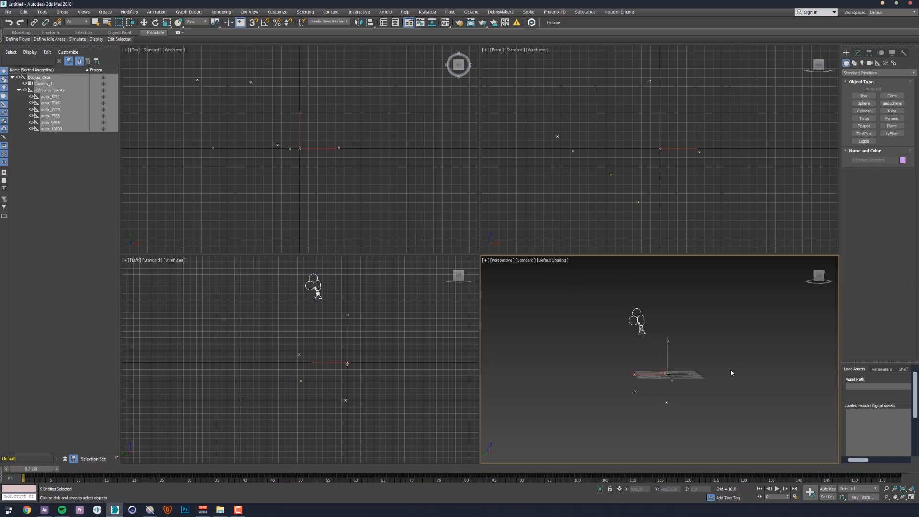
left_click(265, 22)
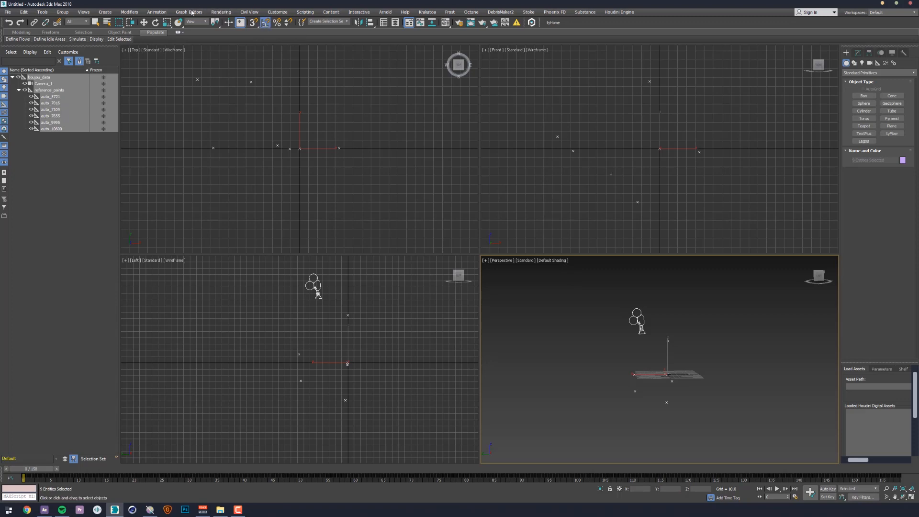
left_click(154, 23)
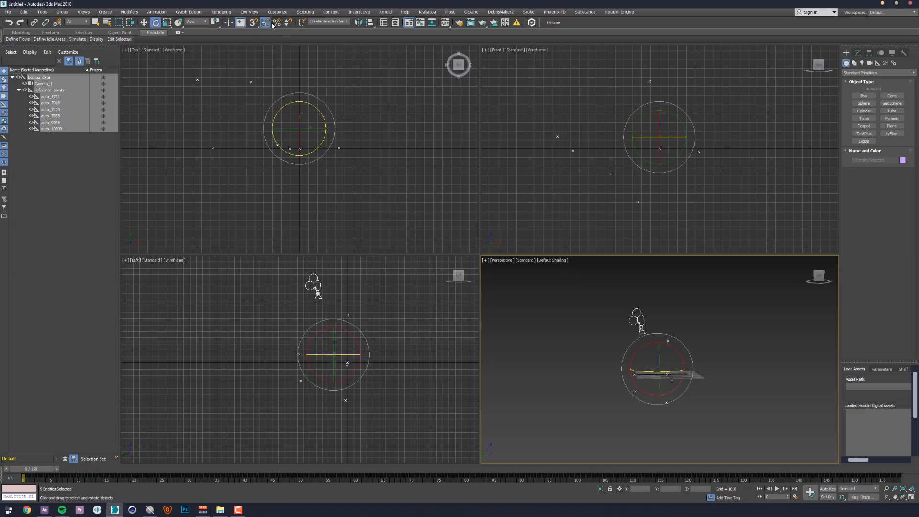
left_click_drag(639, 347, 626, 368)
scroll(644, 212, "up", 2)
left_click_drag(647, 177, 644, 244)
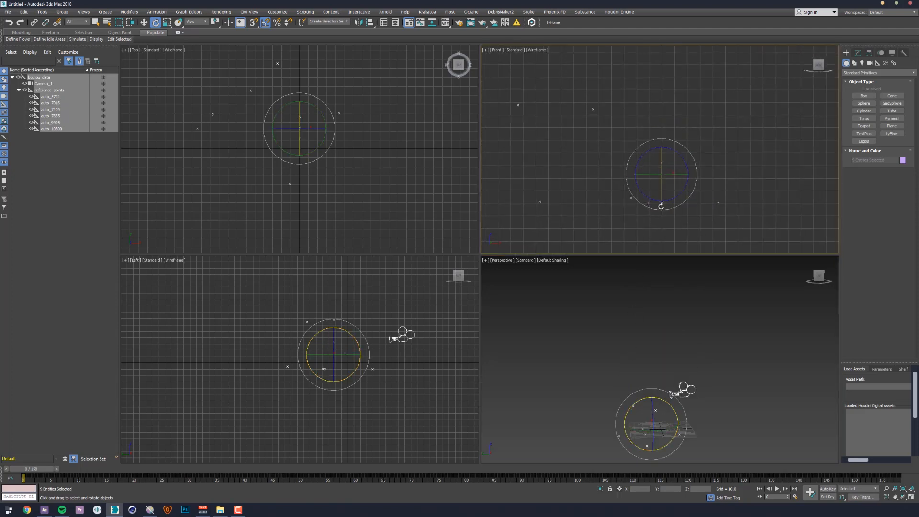
- Move the selected tracking data vertically until the ground reference points sit on the grid's horizontal line
key("w")
left_click_drag(660, 156, 660, 143)
scroll(662, 159, "up", 6)
left_click_drag(660, 214, 664, 116)
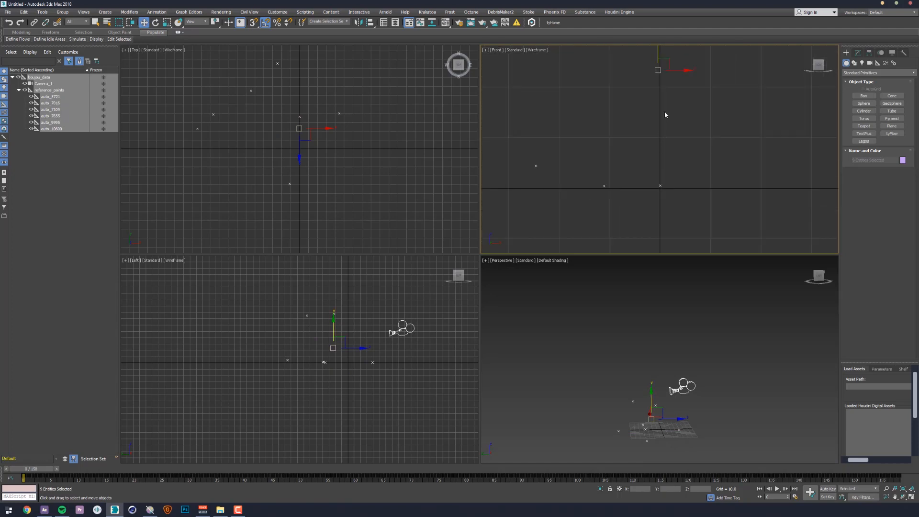
left_click_drag(655, 47, 657, 50)
- Maximize the perspective viewport, look through the tracked camera and go to frame 124
left_click_drag(734, 390, 725, 351)
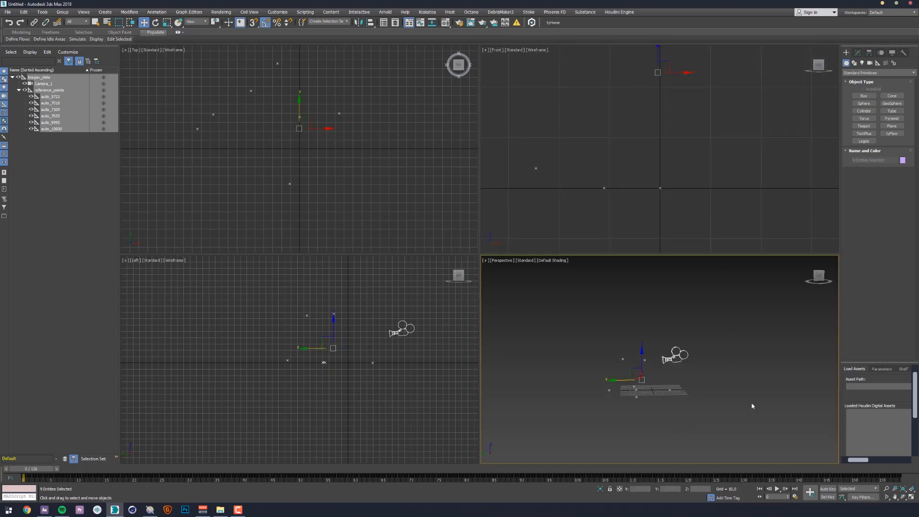
left_click(911, 496)
left_click(609, 332)
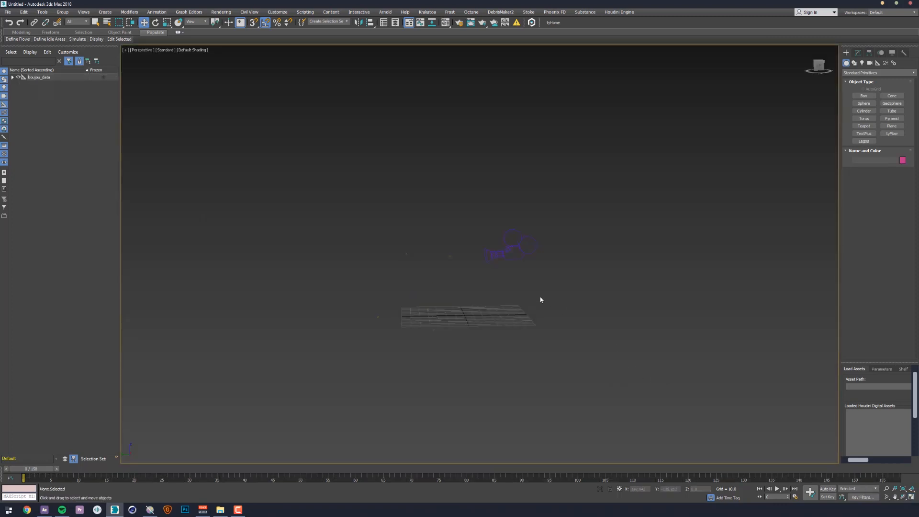
key("c")
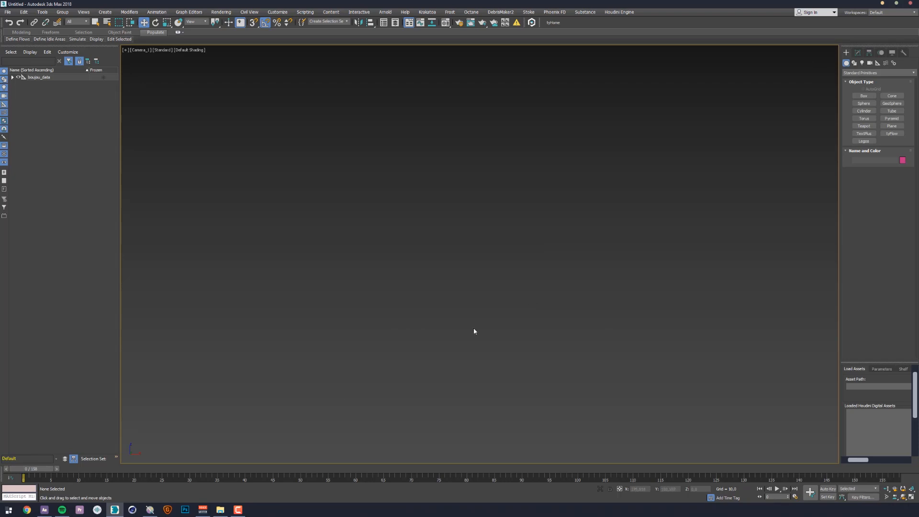
left_click_drag(23, 469, 702, 414)
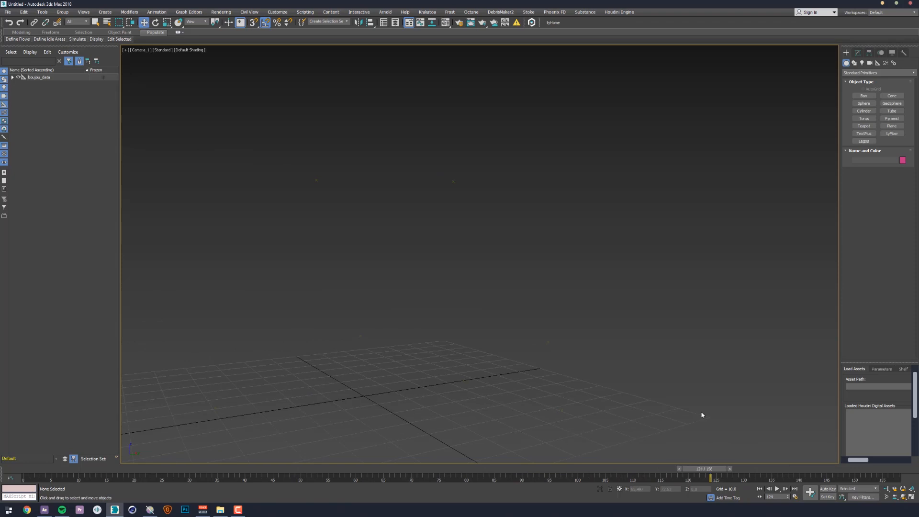
- Use the PLATE image sequence as the viewport background and scrub through the shot to check the camera match
left_click(87, 13)
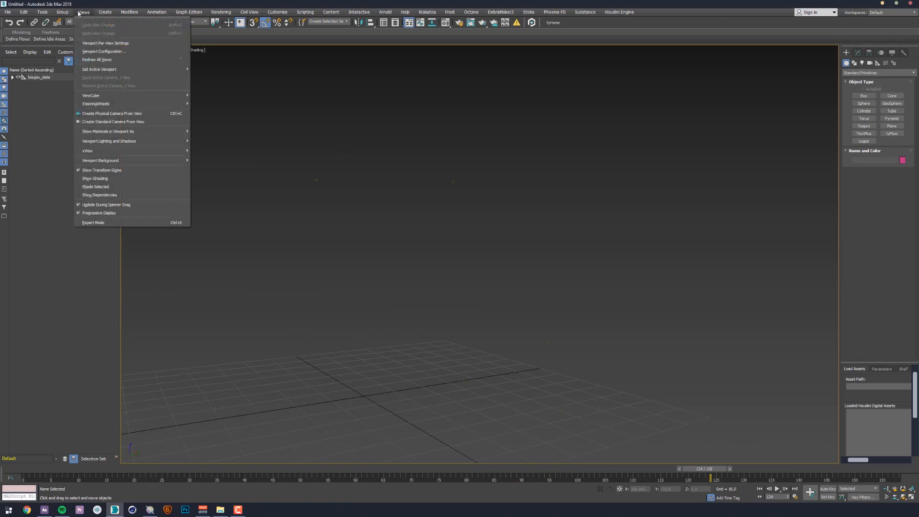
mouse_move(84, 12)
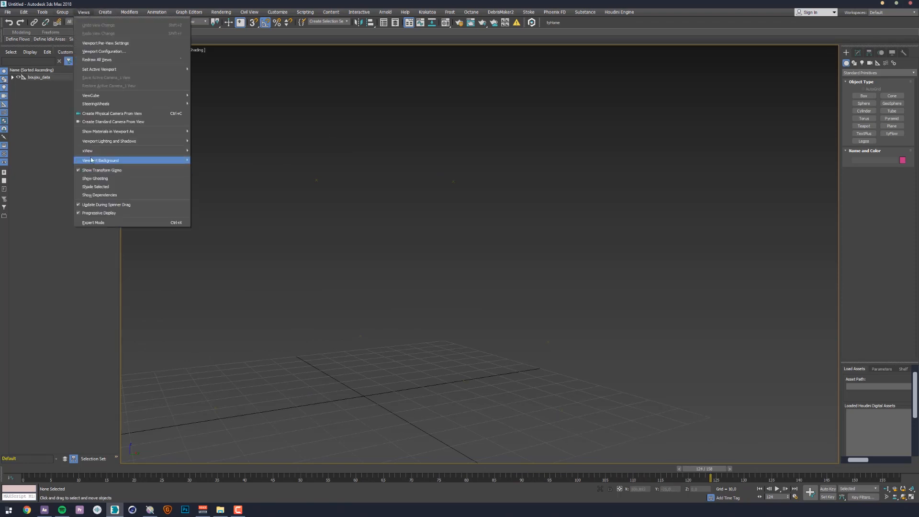
mouse_move(144, 160)
left_click(232, 201)
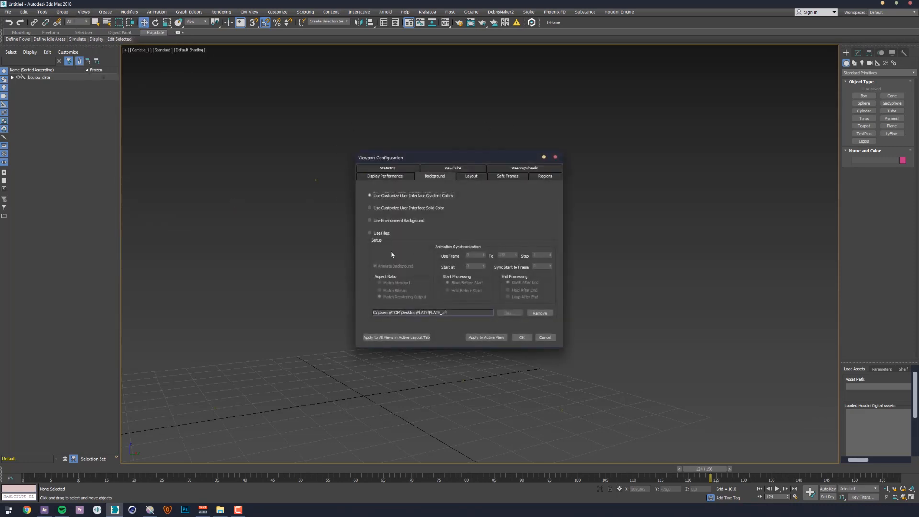
left_click(383, 235)
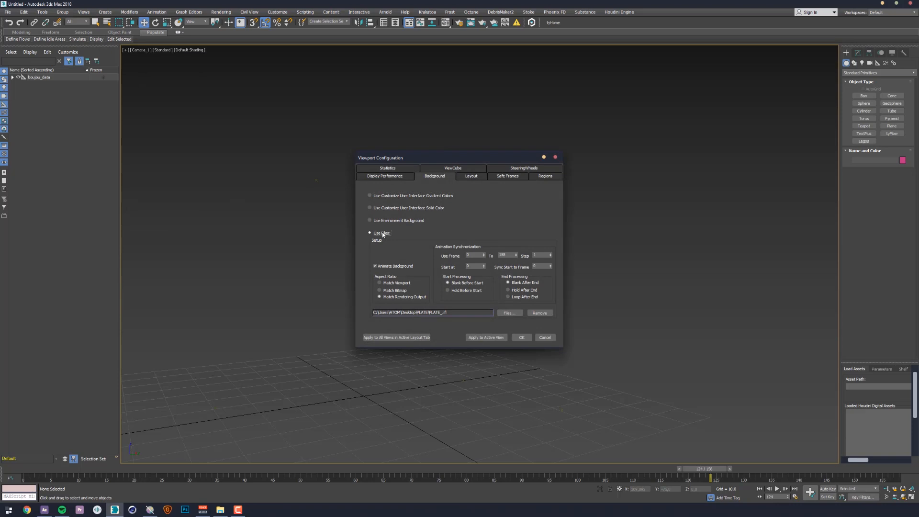
left_click(516, 340)
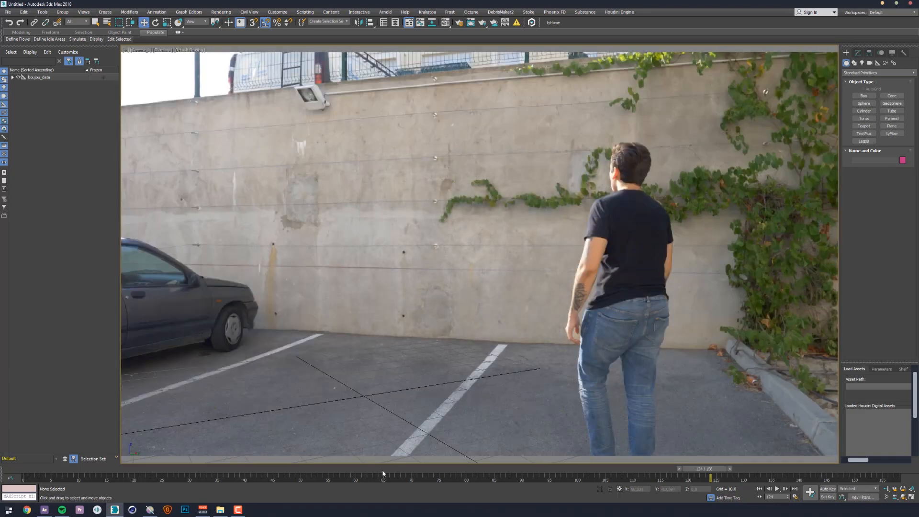
left_click(363, 467)
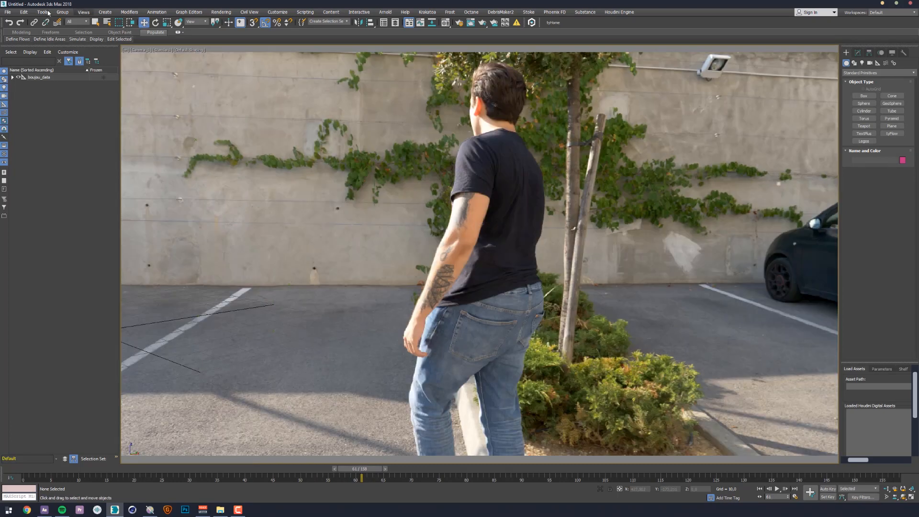
left_click_drag(364, 471, 703, 468)
- Review the viewport background configuration of the PLATE sequence and close it
left_click(84, 12)
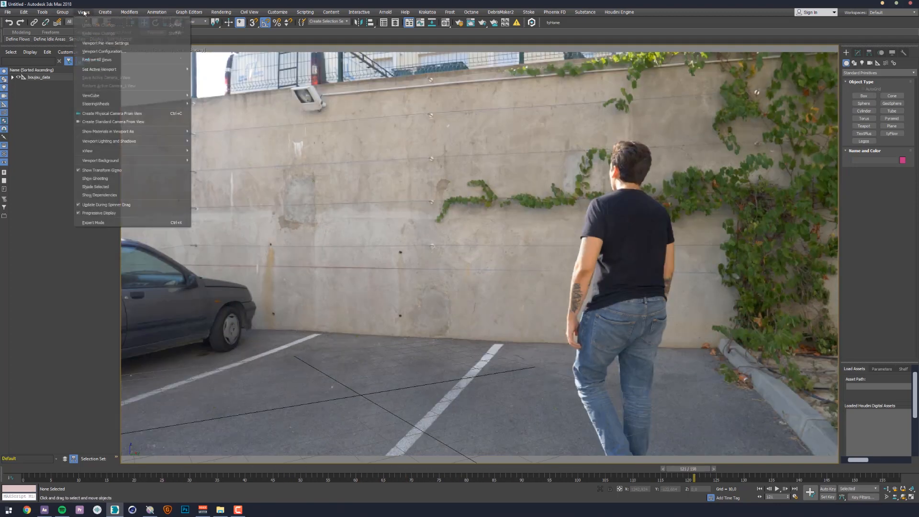
mouse_move(109, 160)
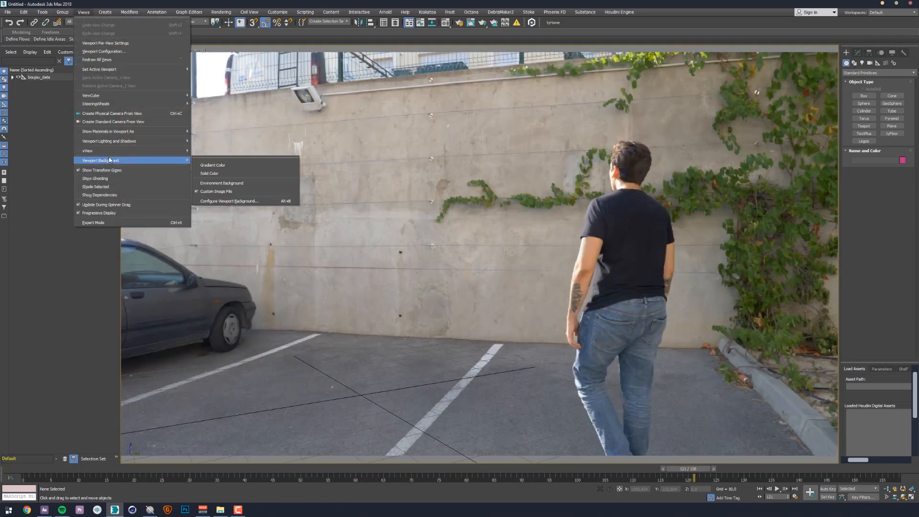
left_click(230, 201)
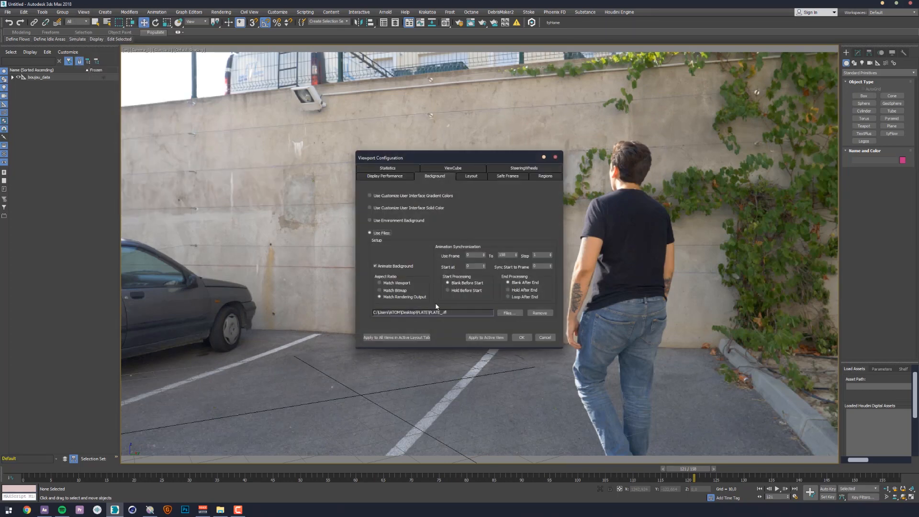
left_click(484, 337)
left_click(545, 337)
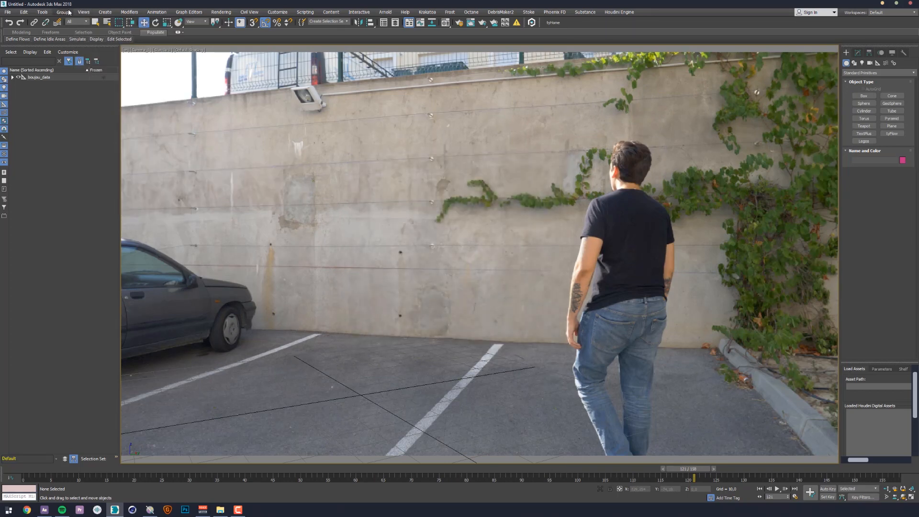
- Review the viewport preferences, including the Update Background While Playing option, and accept them
left_click(42, 12)
mouse_move(23, 12)
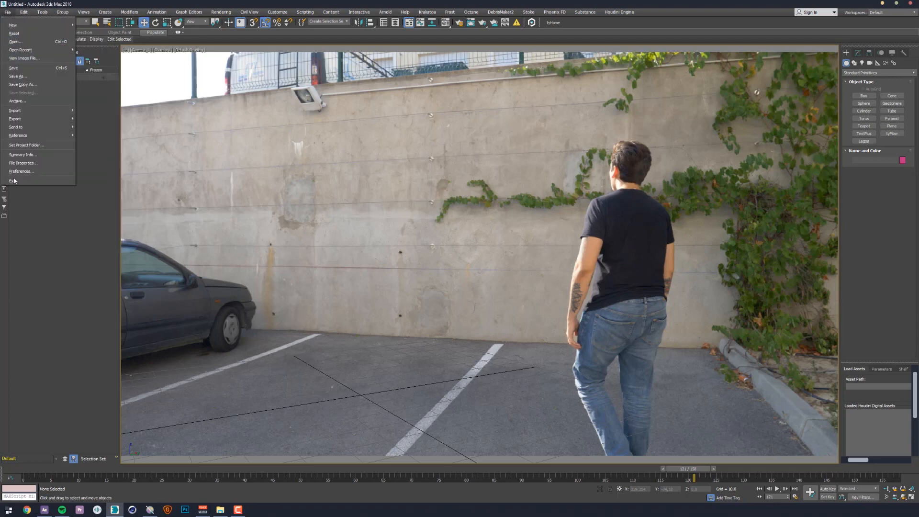
left_click(20, 171)
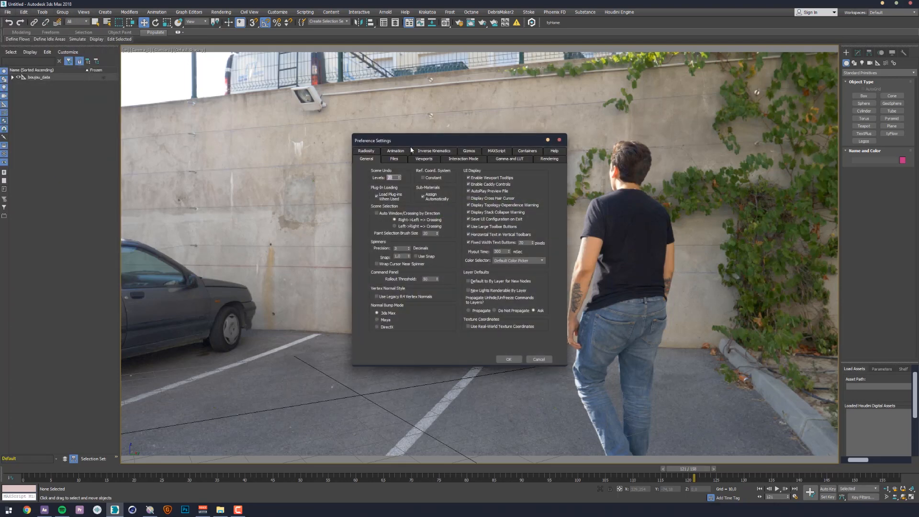
left_click(423, 159)
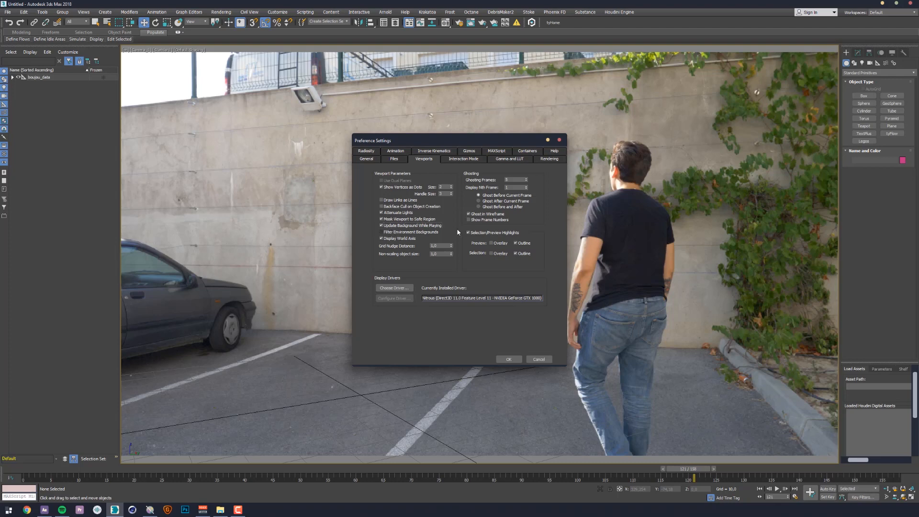
left_click(508, 359)
- Go to frame 108, select all the boujou tracking data and rotate it about the vertical axis to line the grid up with the wall
left_click_drag(688, 468, 630, 361)
key("w")
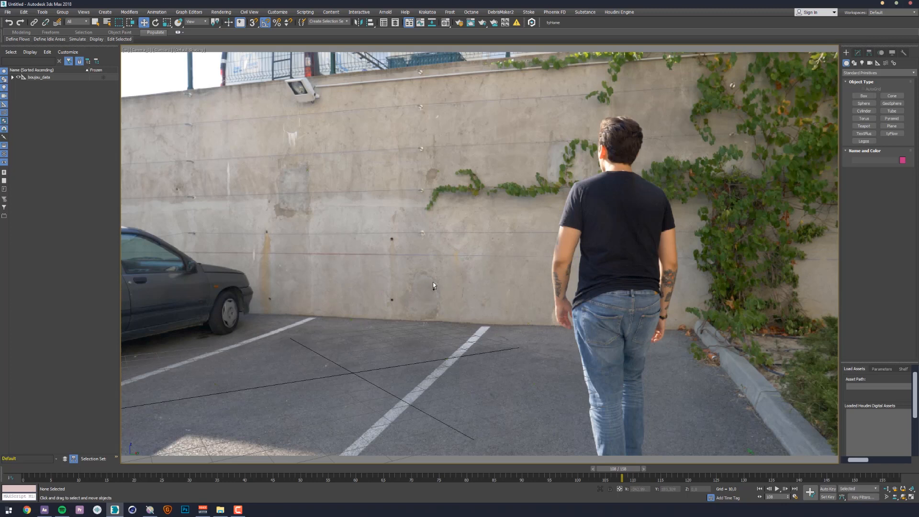
key("ctrl+a")
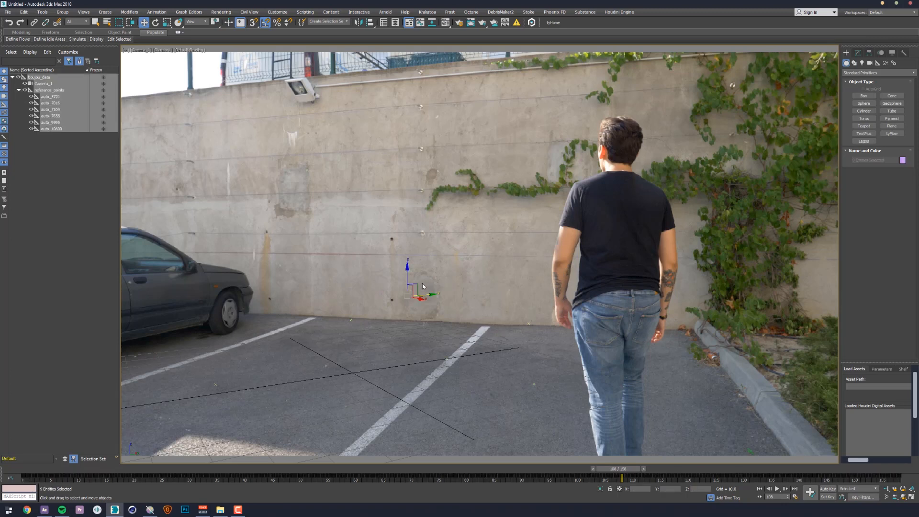
key("e")
left_click_drag(412, 298, 384, 298)
key("w")
- Create a large test teapot on the parking lot ground at frame 80 and scrub through the shot to check the camera track
left_click_drag(625, 468, 462, 468)
left_click(864, 126)
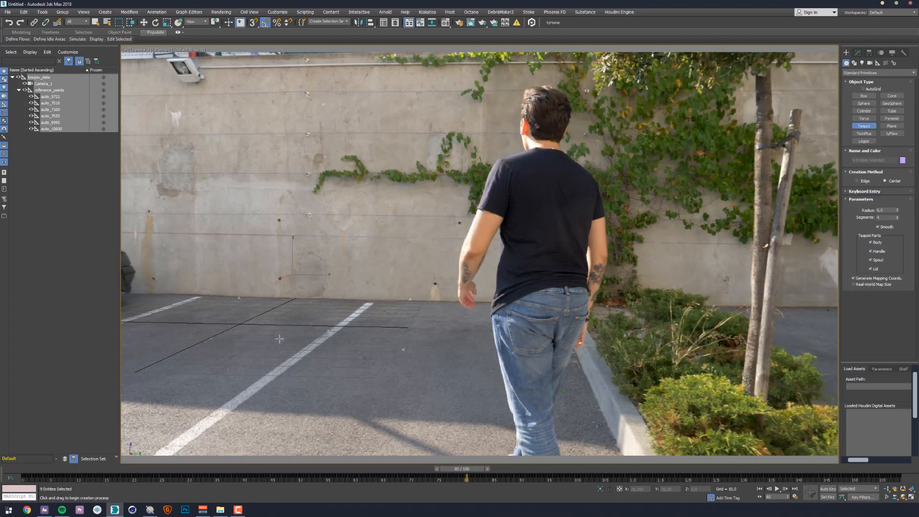
left_click_drag(280, 337, 336, 341)
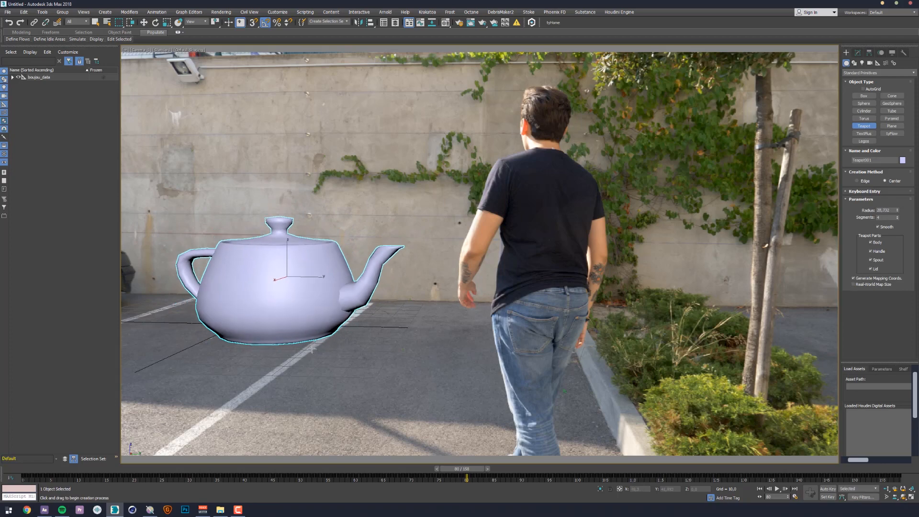
left_click_drag(450, 471, 849, 429)
left_click_drag(767, 430, 708, 388)
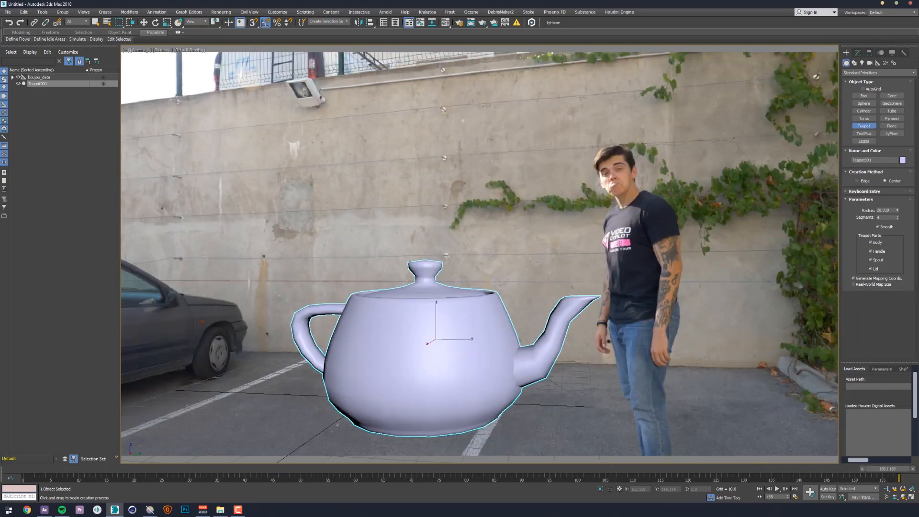